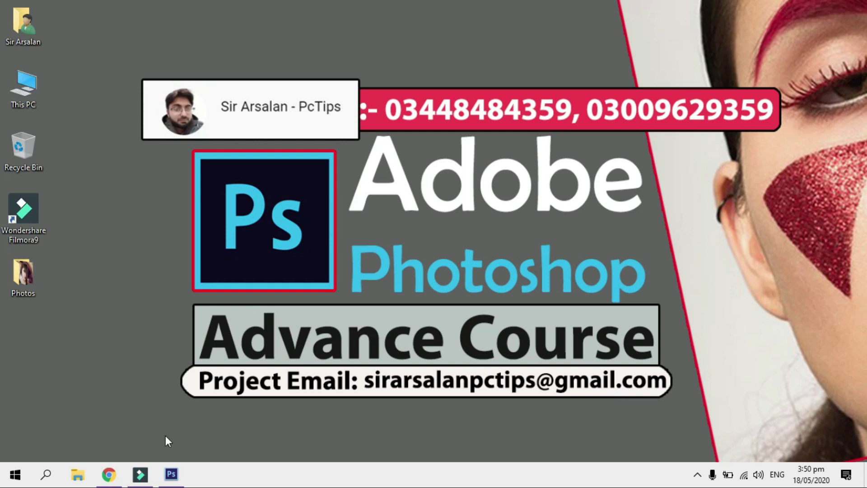
- Restore the Chrome window showing the tutorial author's YouTube channel page
{"action": "left_click", "coordinate": [109, 474]}
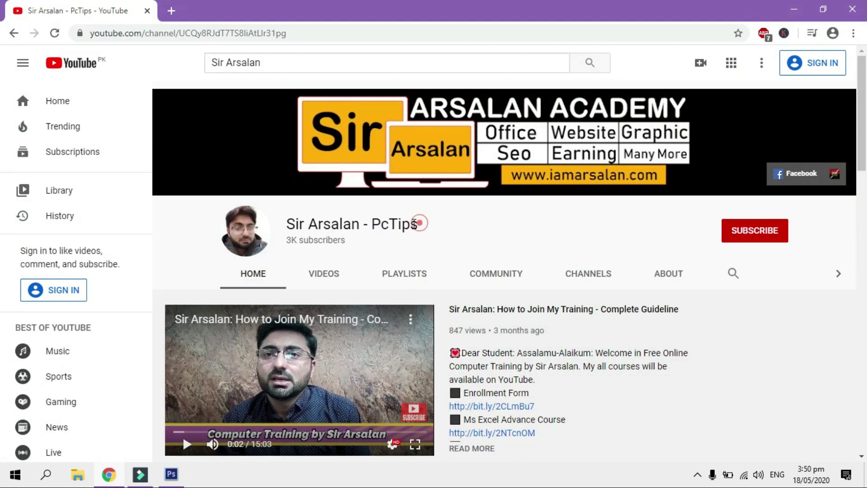
- Highlight the channel name, then minimize Chrome to reveal the desktop
{"action": "left_click_drag", "start_coordinate": [418, 226], "coordinate": [289, 231]}
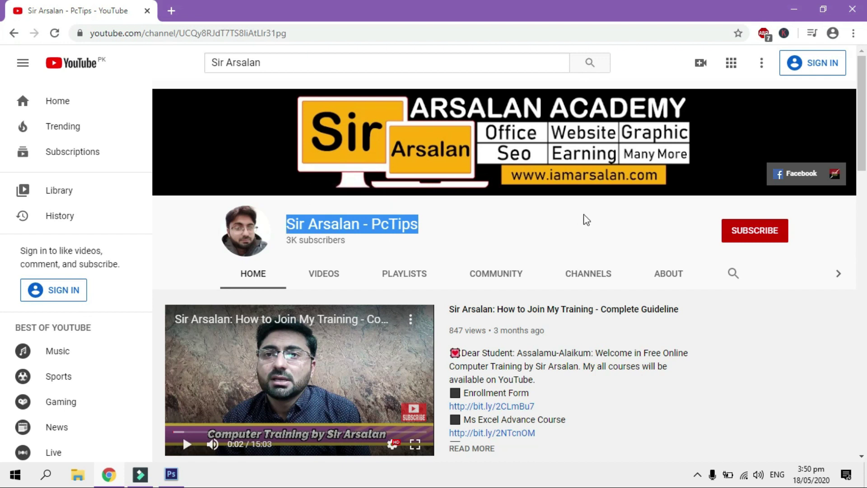
{"action": "left_click", "coordinate": [700, 229]}
{"action": "left_click", "coordinate": [743, 198]}
{"action": "left_click", "coordinate": [820, 230]}
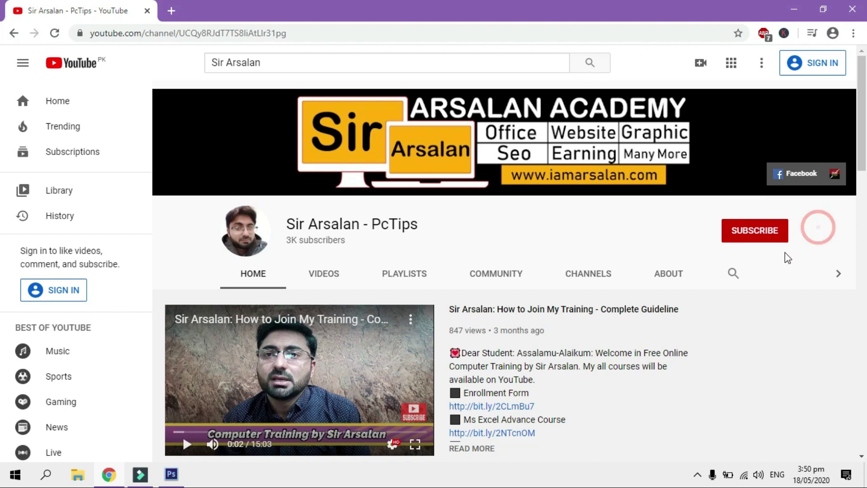
{"action": "left_click", "coordinate": [781, 257]}
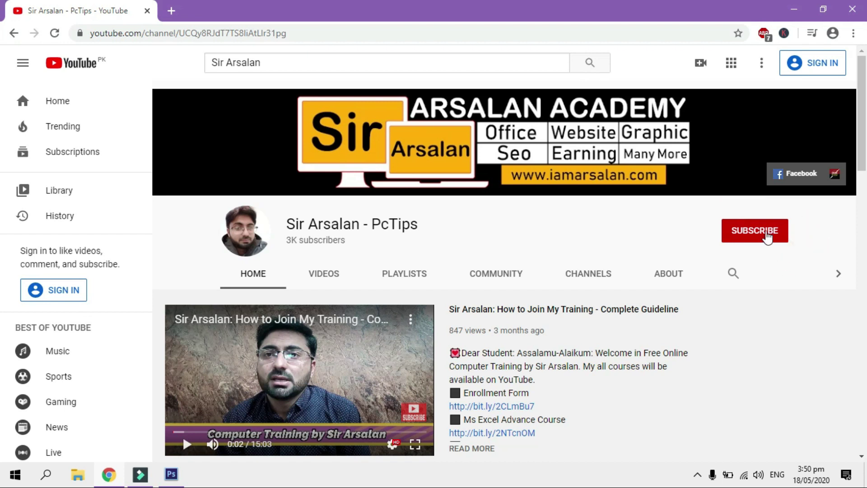
{"action": "left_click", "coordinate": [793, 13]}
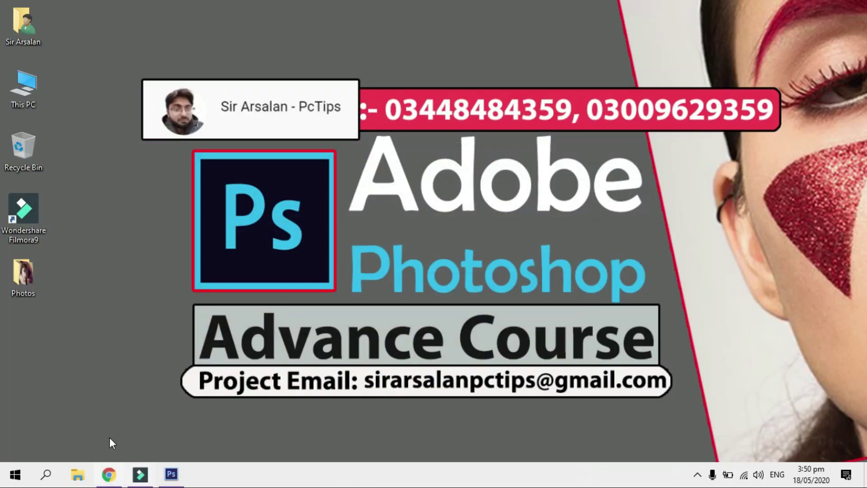
- Switch to Photoshop's empty workspace and show the File menu
{"action": "left_click", "coordinate": [171, 474]}
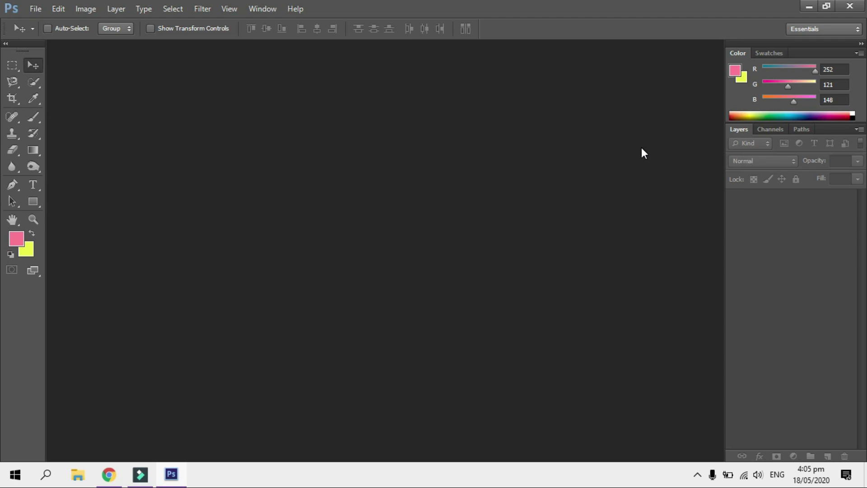
{"action": "left_click", "coordinate": [36, 9]}
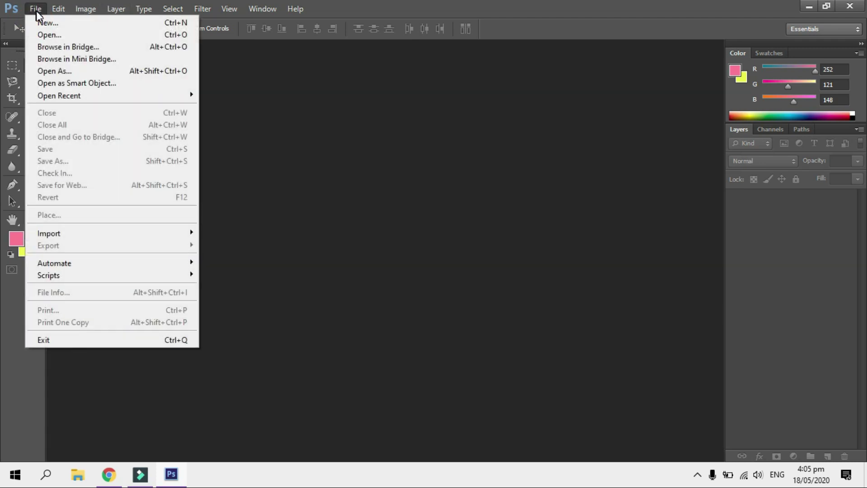
- Start a new document named 123 using the Custom preset
{"action": "left_click", "coordinate": [48, 23]}
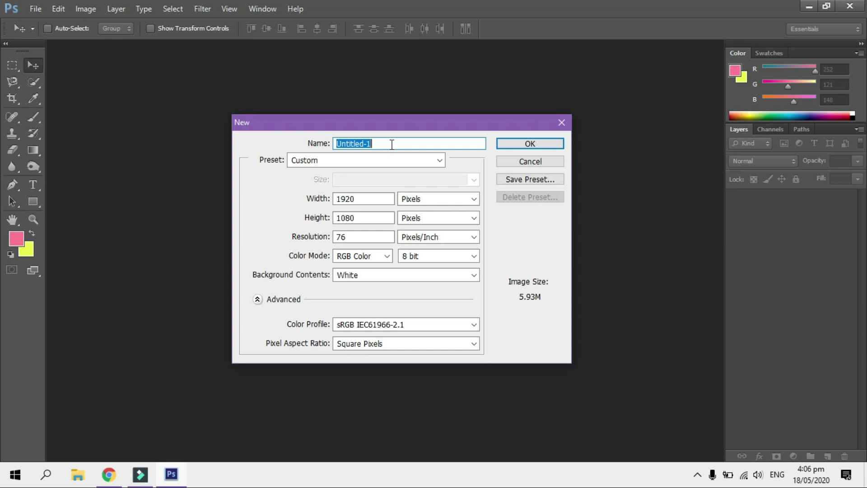
{"action": "key", "text": "BackSpace"}
{"action": "type", "text": "123"}
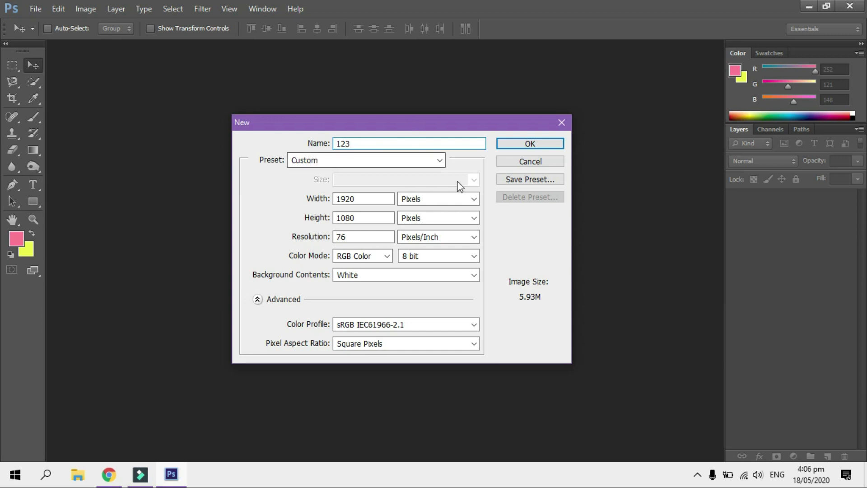
{"action": "left_click", "coordinate": [439, 160]}
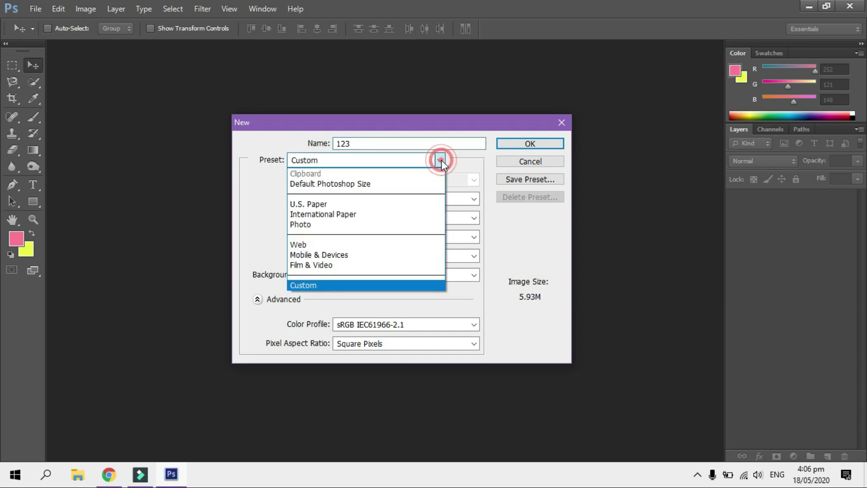
{"action": "left_click", "coordinate": [317, 285]}
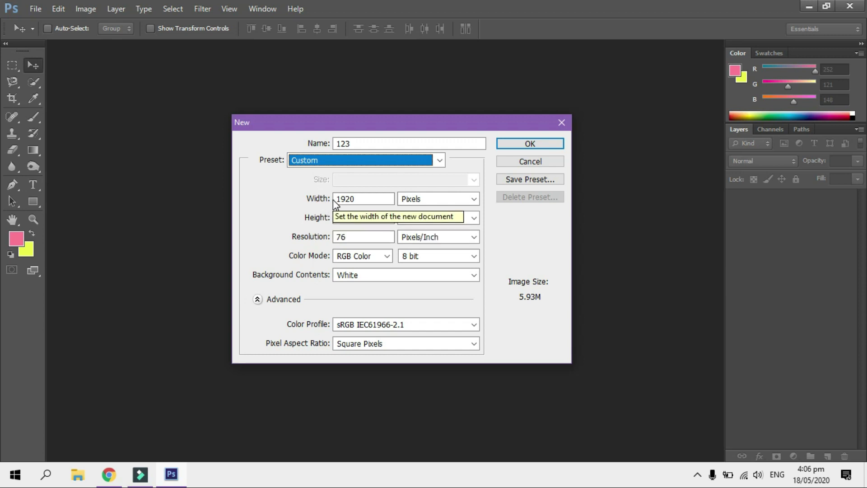
- Enter width 1920 and height 1080 for the new document
{"action": "left_click", "coordinate": [384, 200]}
{"action": "key", "text": "BackSpace"}
{"action": "key", "text": "BackSpace"}
{"action": "key", "text": "BackSpace"}
{"action": "key", "text": "BackSpace"}
{"action": "type", "text": "1920"}
{"action": "left_click", "coordinate": [374, 215]}
{"action": "key", "text": "BackSpace"}
{"action": "key", "text": "BackSpace"}
{"action": "key", "text": "BackSpace"}
{"action": "key", "text": "BackSpace"}
{"action": "type", "text": "1080"}
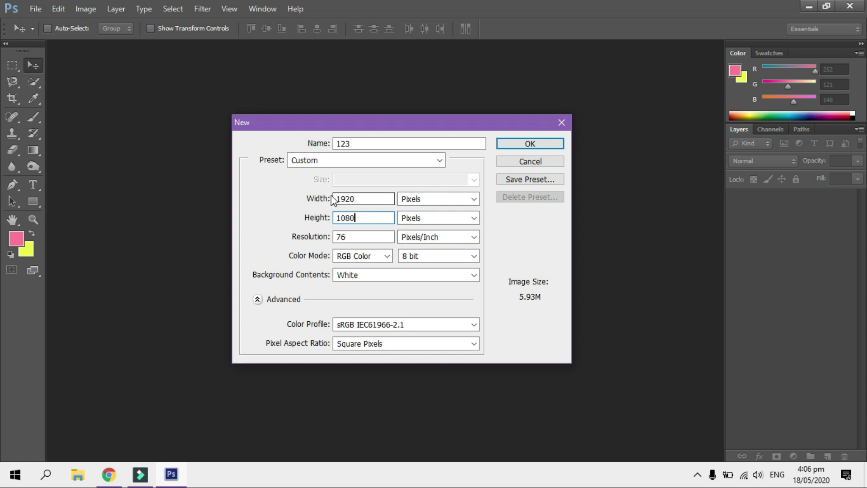
- Set width and height units to Pixels and create the 1920 × 1080 document 123
{"action": "left_click", "coordinate": [475, 199]}
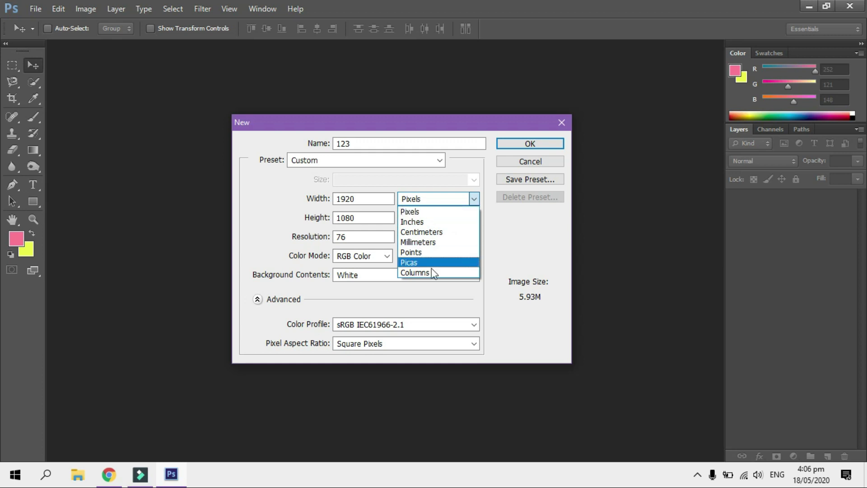
{"action": "left_click", "coordinate": [436, 213]}
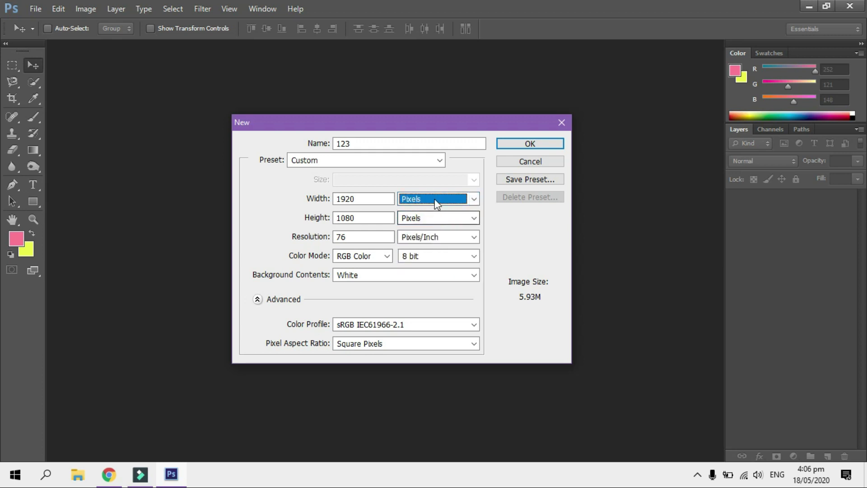
{"action": "left_click", "coordinate": [474, 219]}
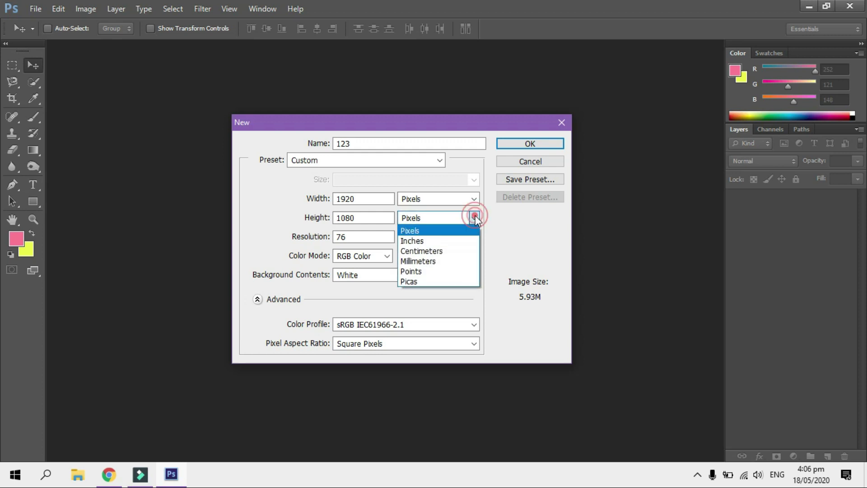
{"action": "left_click", "coordinate": [414, 229]}
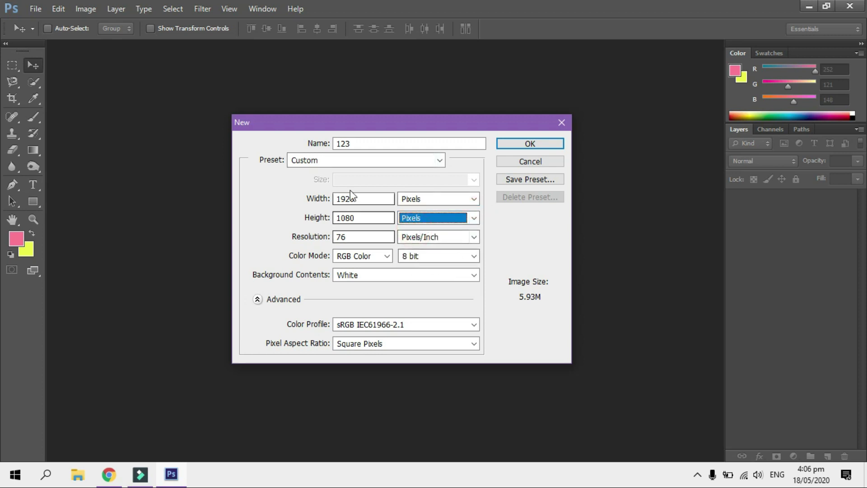
{"action": "left_click", "coordinate": [549, 142]}
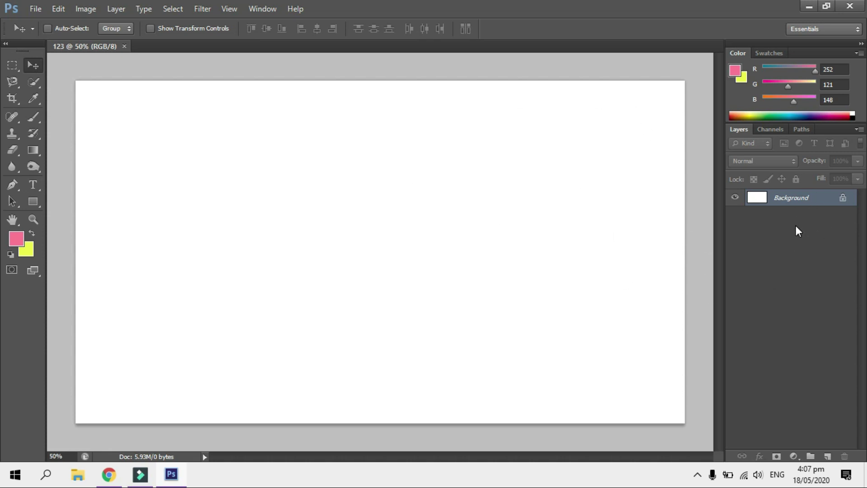
- Convert the locked Background layer into a normal layer named 'Layer 1'
{"action": "double_click", "coordinate": [800, 199]}
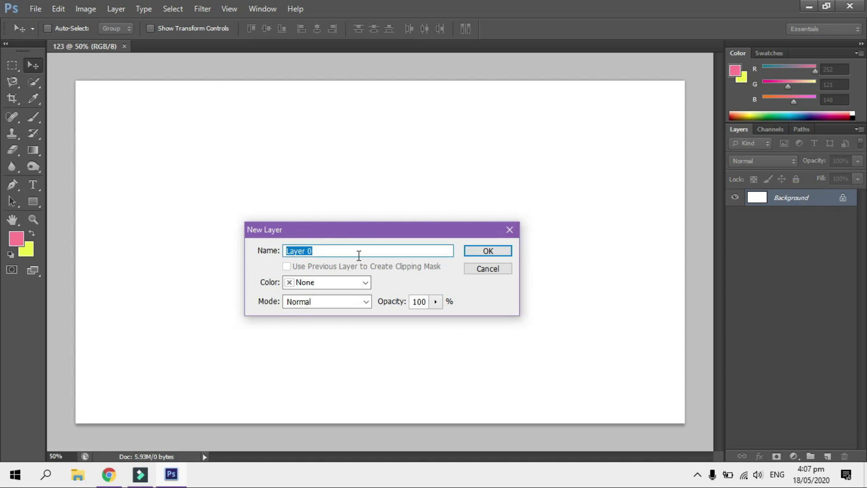
{"action": "key", "text": "BackSpace"}
{"action": "type", "text": "Layer 1"}
{"action": "left_click", "coordinate": [502, 254]}
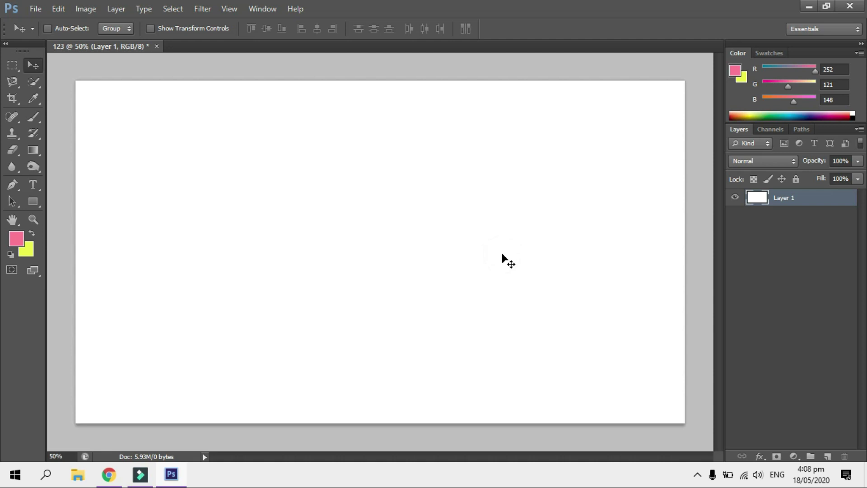
- Open 1.jpg, 2.jpg, 3.jpg and the road photo from the Photos folder together
{"action": "left_click", "coordinate": [35, 9]}
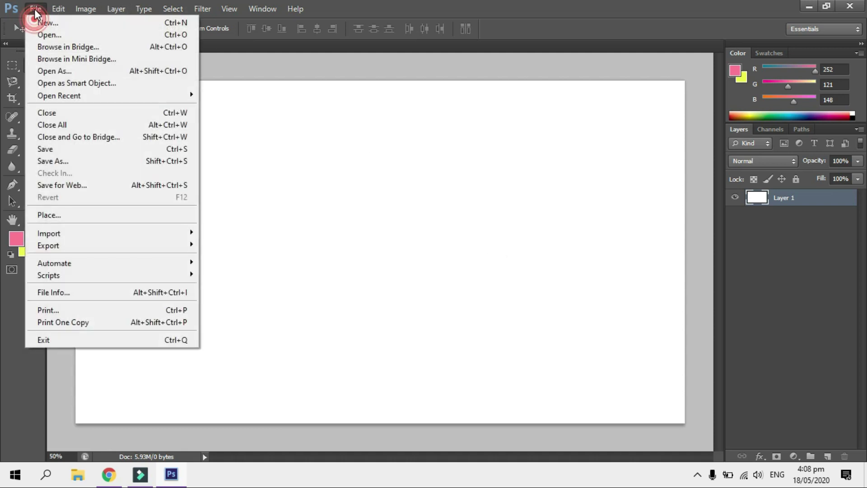
{"action": "left_click", "coordinate": [50, 36]}
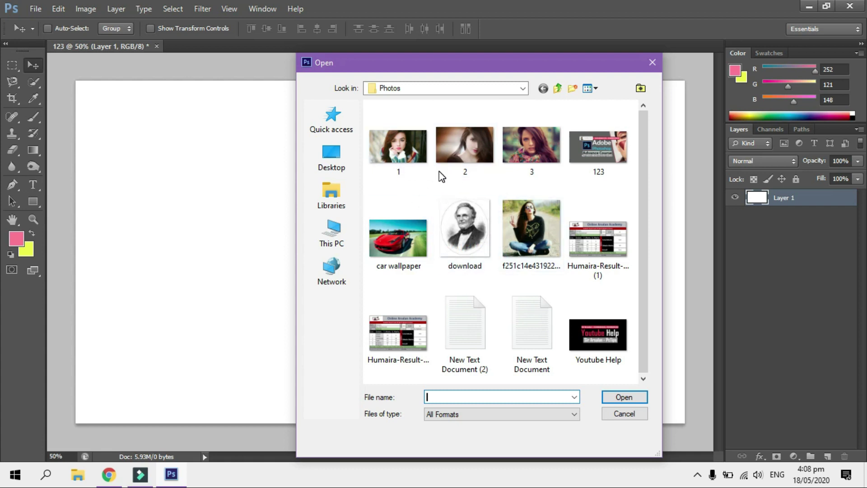
{"action": "left_click", "coordinate": [406, 162]}
{"action": "left_click", "coordinate": [471, 159], "text": "ctrl"}
{"action": "left_click", "coordinate": [530, 150], "text": "ctrl"}
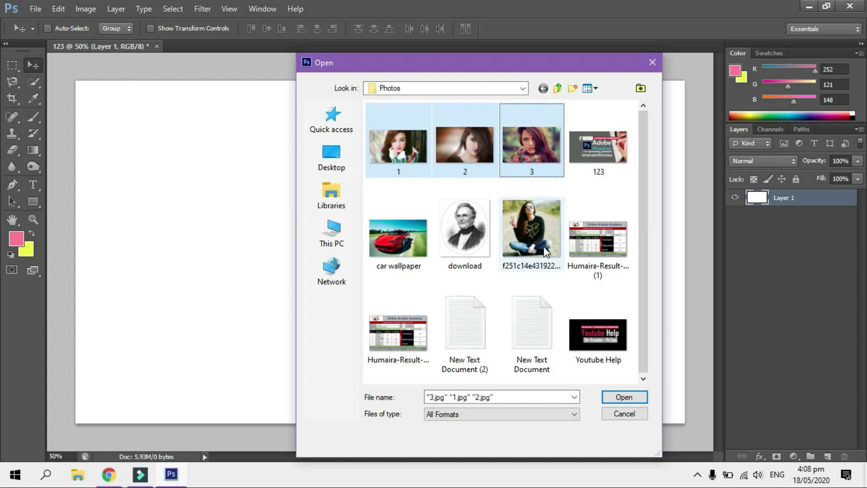
{"action": "left_click", "coordinate": [531, 235], "text": "ctrl"}
{"action": "left_click", "coordinate": [623, 397]}
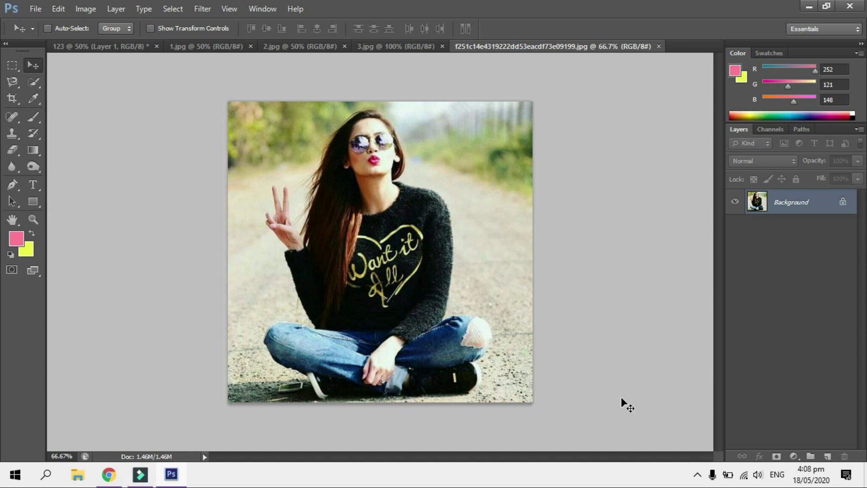
- Flip through the 1, 2, 3 and road photo tabs, then return to document 123
{"action": "left_click", "coordinate": [104, 46]}
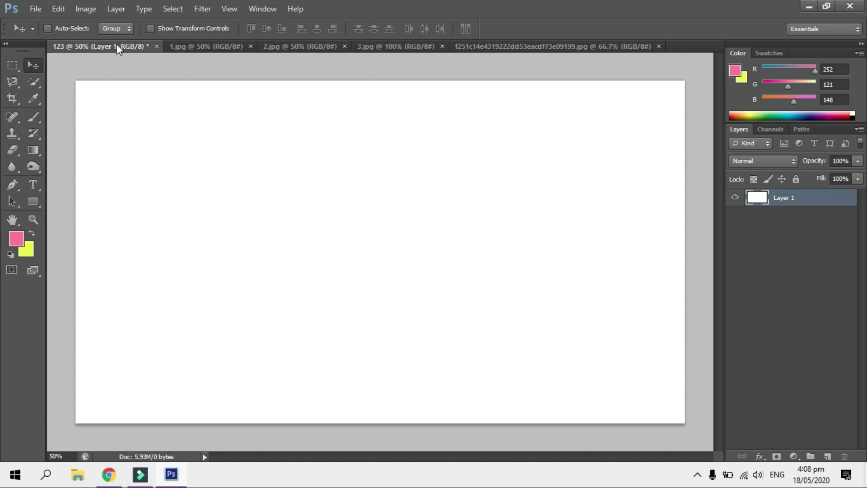
{"action": "left_click", "coordinate": [183, 45]}
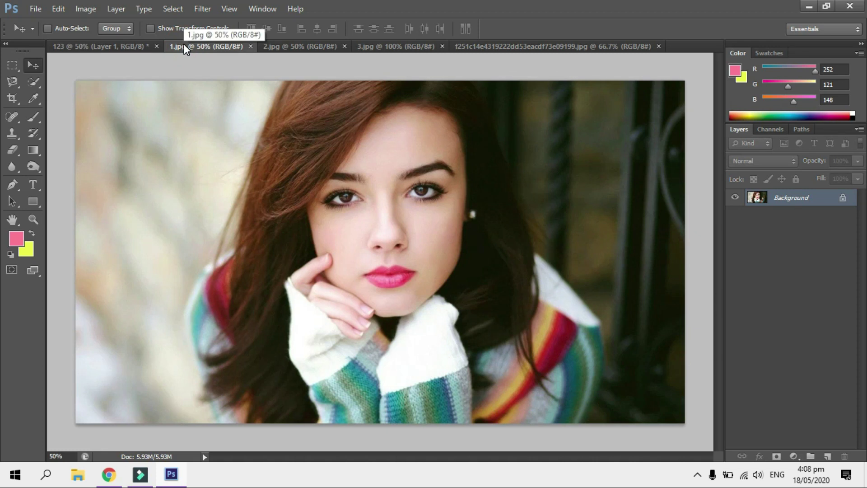
{"action": "left_click", "coordinate": [298, 46]}
{"action": "left_click", "coordinate": [404, 48]}
{"action": "left_click", "coordinate": [492, 49]}
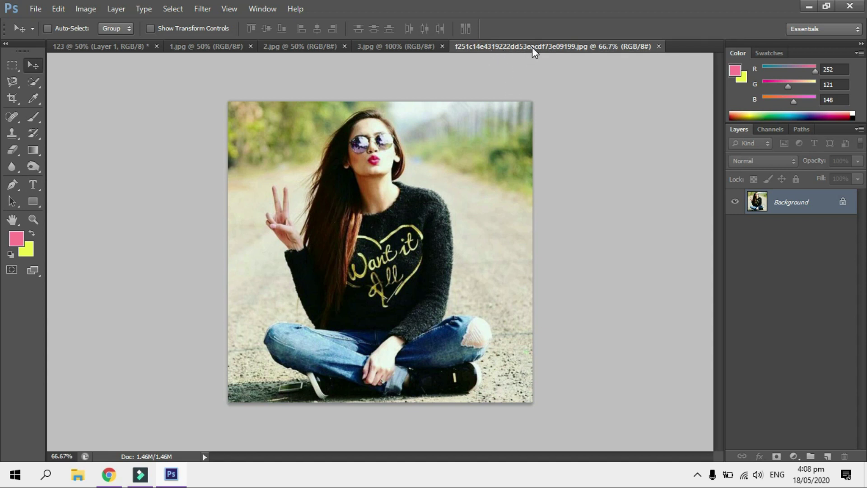
{"action": "left_click", "coordinate": [407, 48]}
{"action": "left_click", "coordinate": [314, 48]}
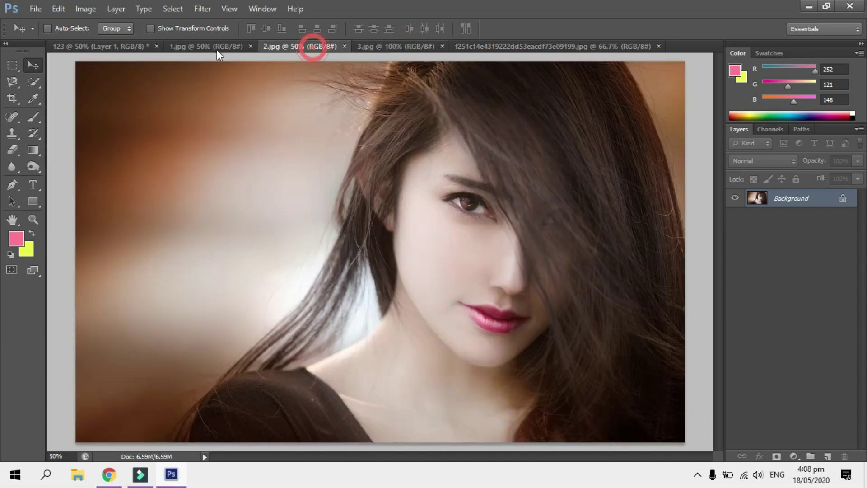
{"action": "left_click", "coordinate": [212, 47]}
{"action": "left_click", "coordinate": [95, 47]}
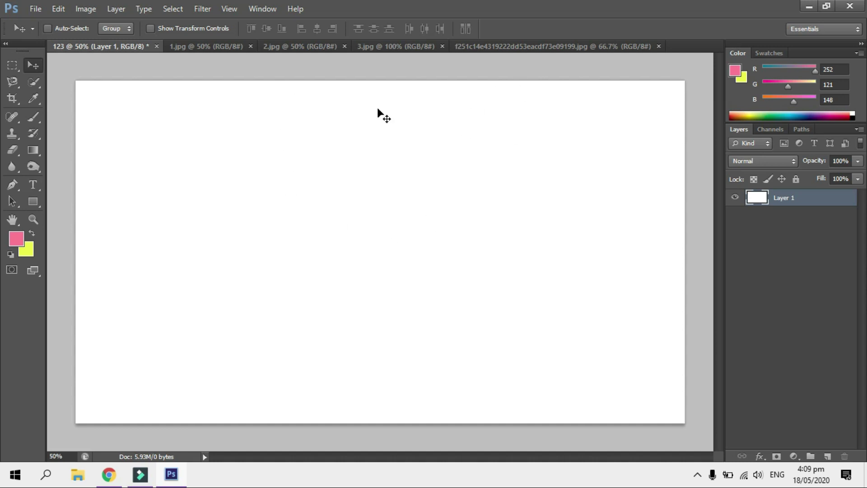
- Toggle between 123 and 1.jpg, settling on the 1.jpg portrait
{"action": "left_click", "coordinate": [215, 47]}
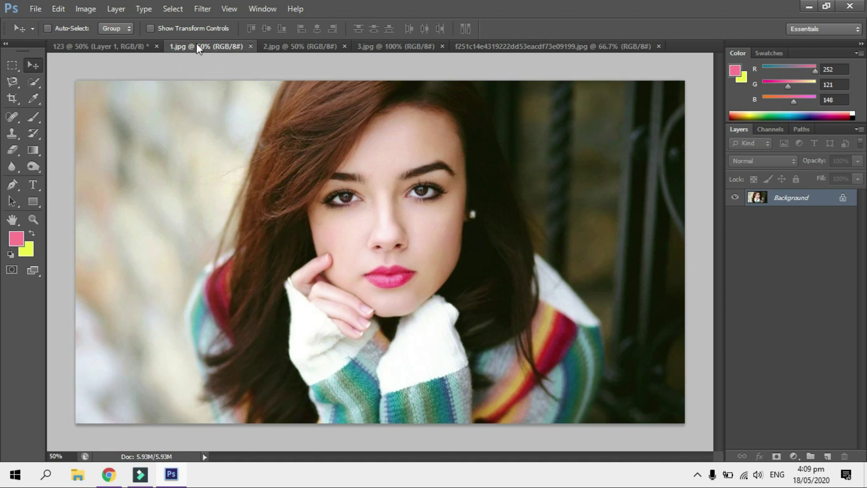
{"action": "left_click", "coordinate": [110, 46]}
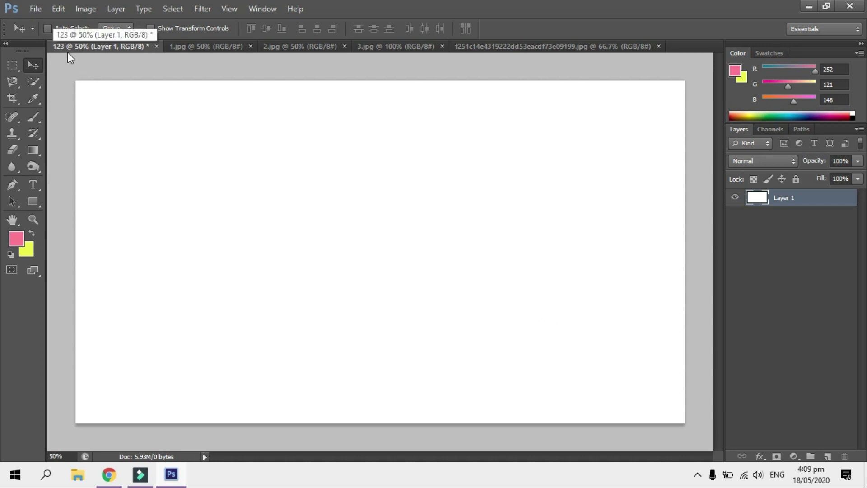
{"action": "left_click", "coordinate": [190, 48]}
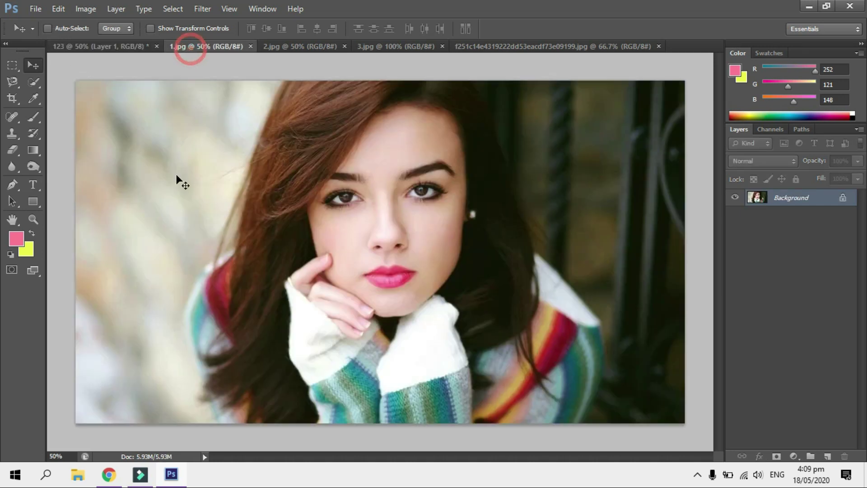
{"action": "left_click", "coordinate": [103, 48]}
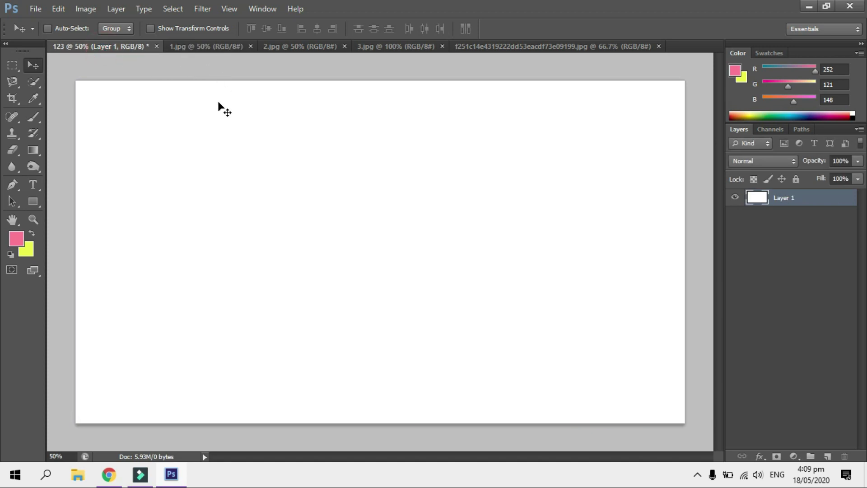
{"action": "left_click", "coordinate": [203, 46]}
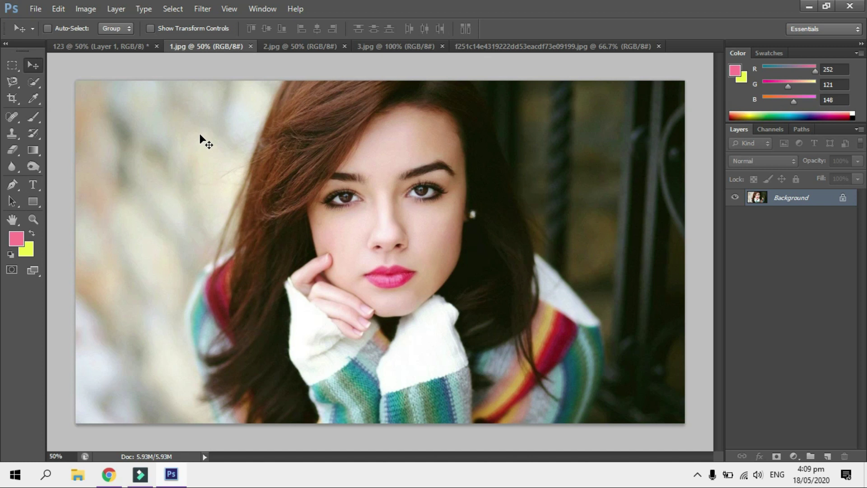
{"action": "left_click", "coordinate": [200, 136]}
- Drag the 1.jpg portrait onto the 123 canvas as a new layer
{"action": "mouse_move", "coordinate": [200, 136]}
{"action": "left_mouse_down"}
{"action": "mouse_move", "coordinate": [166, 84]}
{"action": "mouse_move", "coordinate": [121, 48]}
{"action": "left_mouse_up"}
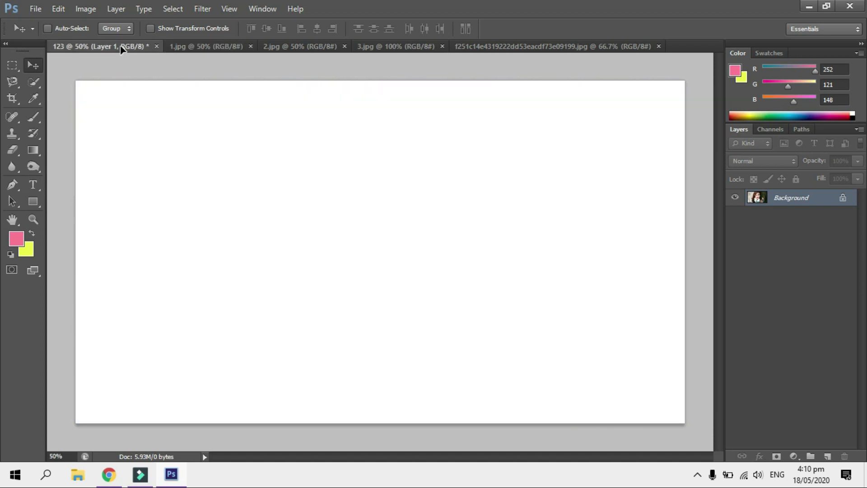
{"action": "mouse_move", "coordinate": [121, 49]}
{"action": "left_mouse_down"}
{"action": "mouse_move", "coordinate": [88, 45]}
{"action": "mouse_move", "coordinate": [96, 55]}
{"action": "mouse_move", "coordinate": [93, 47]}
{"action": "left_mouse_up"}
{"action": "left_click_drag", "start_coordinate": [93, 47], "coordinate": [239, 217]}
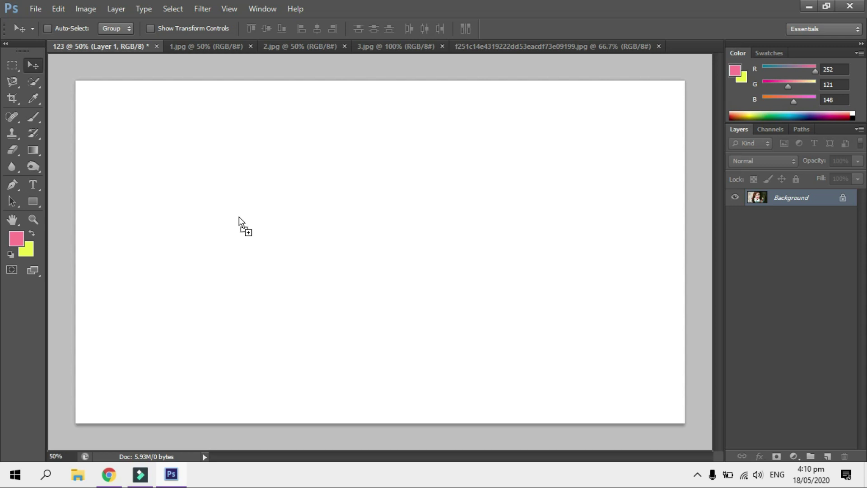
{"action": "left_click_drag", "start_coordinate": [239, 218], "coordinate": [239, 218]}
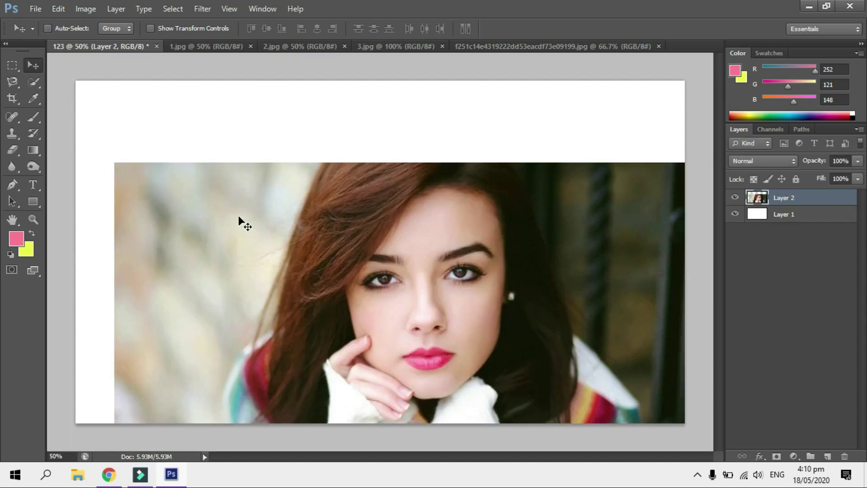
{"action": "left_click", "coordinate": [193, 45]}
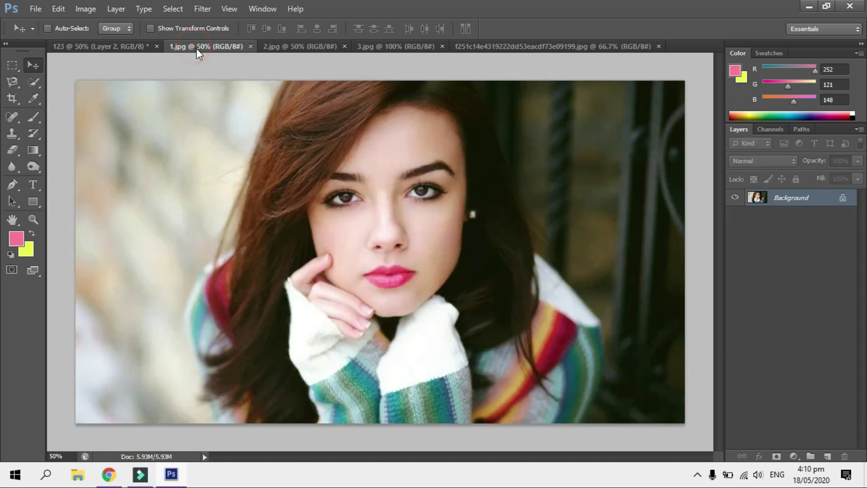
{"action": "left_click", "coordinate": [78, 45]}
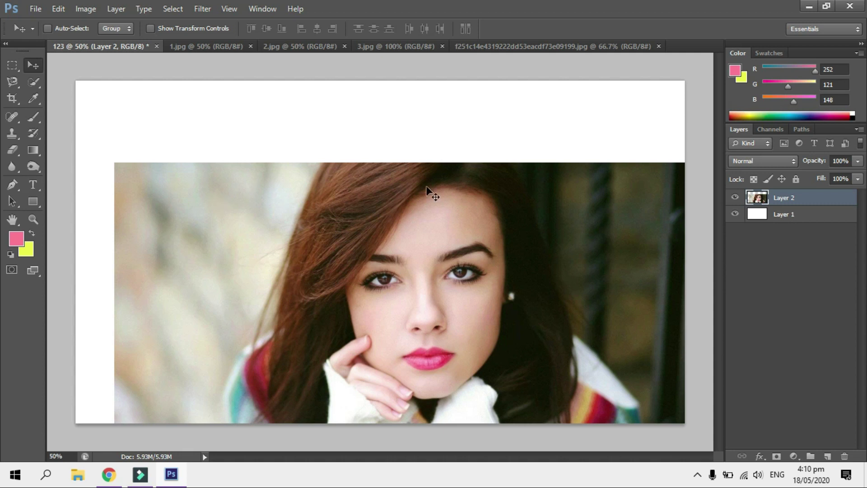
- Reposition Layer 2 so the portrait covers most of the white canvas
{"action": "left_click", "coordinate": [32, 65]}
{"action": "mouse_move", "coordinate": [460, 305]}
{"action": "left_mouse_down"}
{"action": "mouse_move", "coordinate": [353, 208]}
{"action": "mouse_move", "coordinate": [337, 231]}
{"action": "mouse_move", "coordinate": [536, 310]}
{"action": "mouse_move", "coordinate": [401, 248]}
{"action": "mouse_move", "coordinate": [430, 307]}
{"action": "mouse_move", "coordinate": [444, 286]}
{"action": "mouse_move", "coordinate": [426, 233]}
{"action": "mouse_move", "coordinate": [419, 268]}
{"action": "mouse_move", "coordinate": [414, 256]}
{"action": "left_mouse_up"}
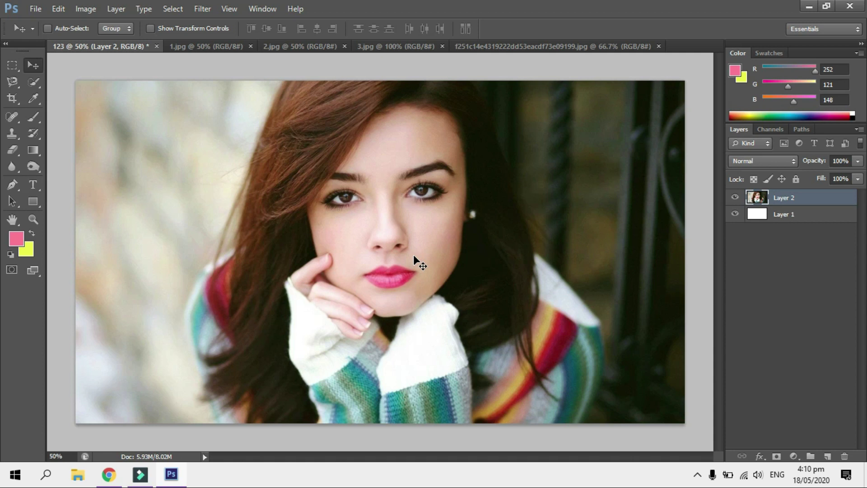
{"action": "left_click", "coordinate": [799, 215]}
{"action": "left_click_drag", "start_coordinate": [642, 204], "coordinate": [626, 191]}
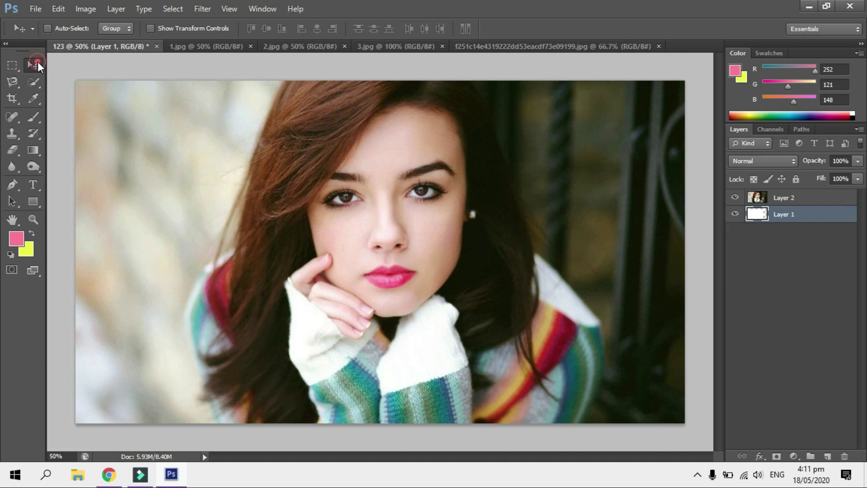
{"action": "left_click", "coordinate": [785, 202]}
{"action": "left_click_drag", "start_coordinate": [594, 171], "coordinate": [445, 202]}
{"action": "left_click", "coordinate": [784, 215]}
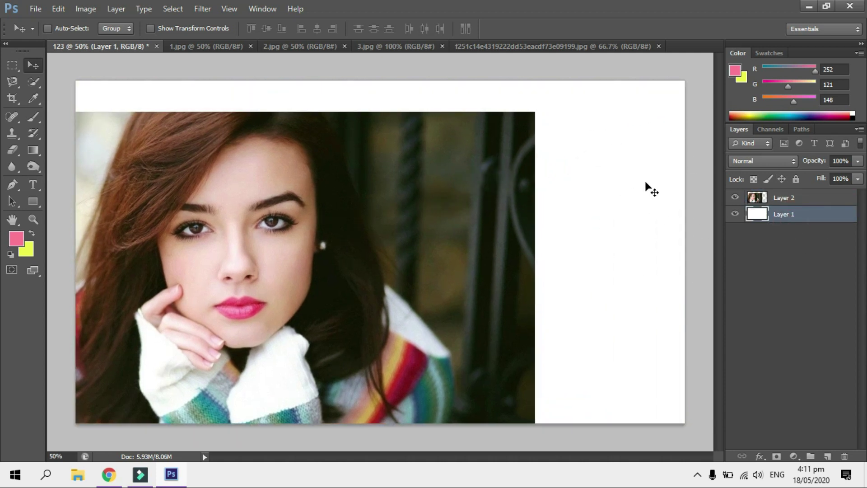
{"action": "left_click", "coordinate": [802, 203]}
{"action": "left_click_drag", "start_coordinate": [384, 228], "coordinate": [537, 222]}
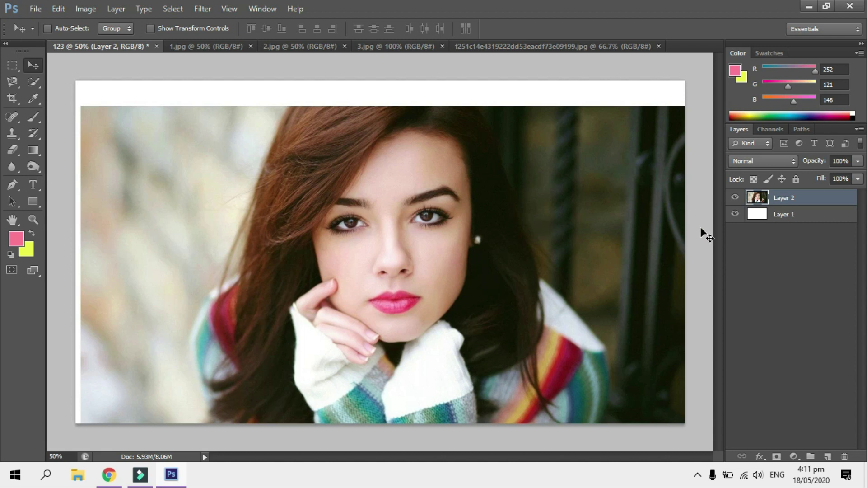
- Scale the portrait down and move it into the canvas's top-left corner
{"action": "key", "text": "ctrl+t"}
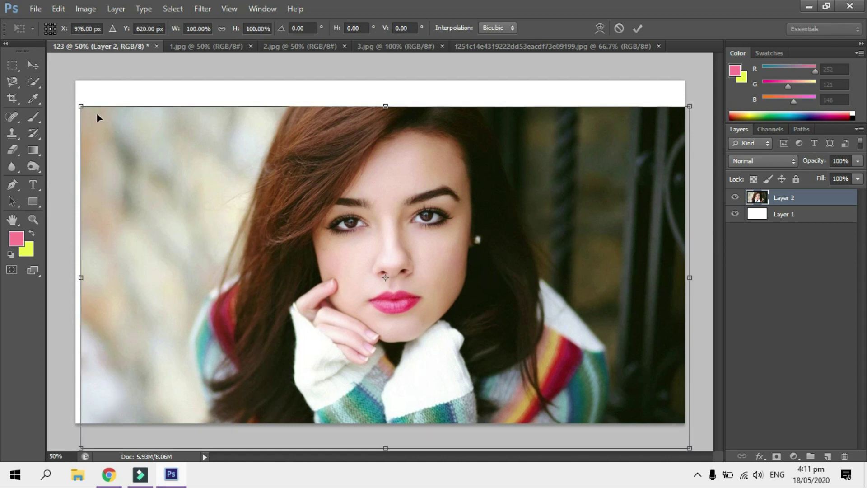
{"action": "mouse_move", "coordinate": [81, 106]}
{"action": "left_mouse_down"}
{"action": "mouse_move", "coordinate": [346, 225]}
{"action": "mouse_move", "coordinate": [374, 222]}
{"action": "mouse_move", "coordinate": [453, 271]}
{"action": "mouse_move", "coordinate": [334, 187]}
{"action": "left_mouse_up"}
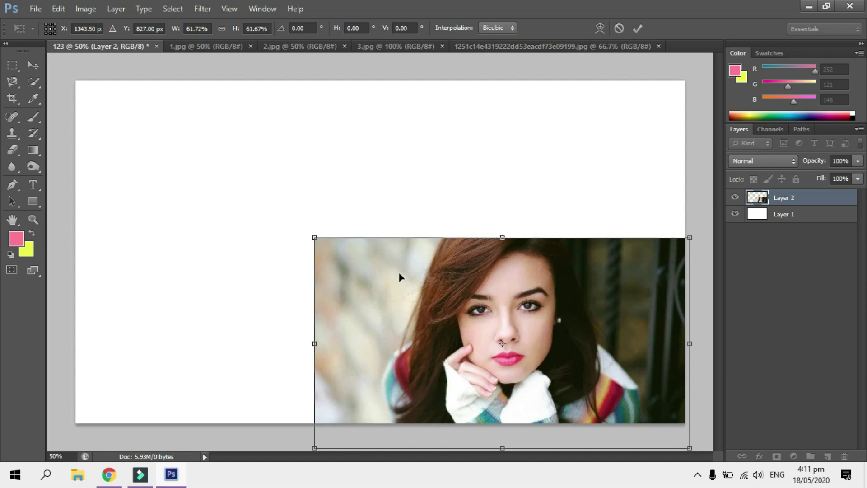
{"action": "key", "text": "Return"}
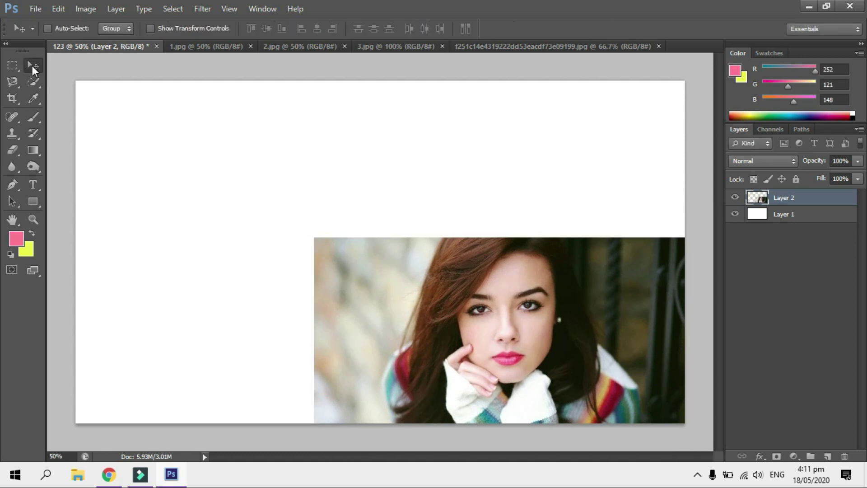
{"action": "left_click_drag", "start_coordinate": [511, 320], "coordinate": [286, 174]}
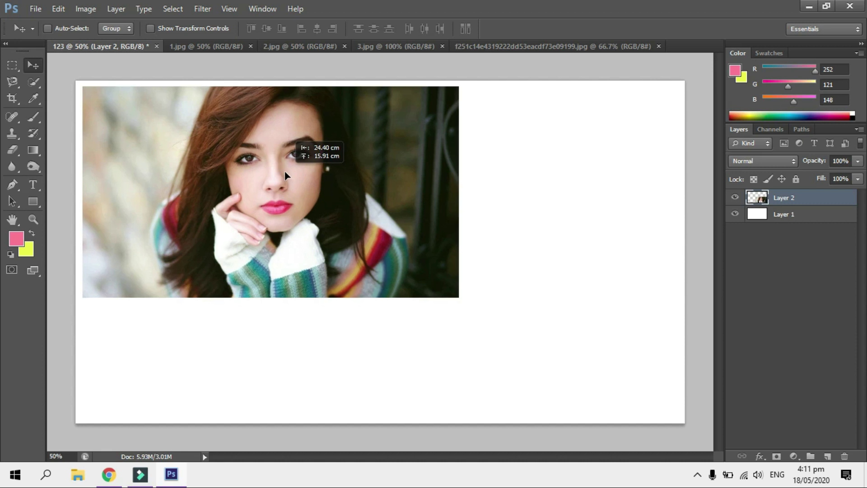
{"action": "left_click_drag", "start_coordinate": [285, 175], "coordinate": [285, 173]}
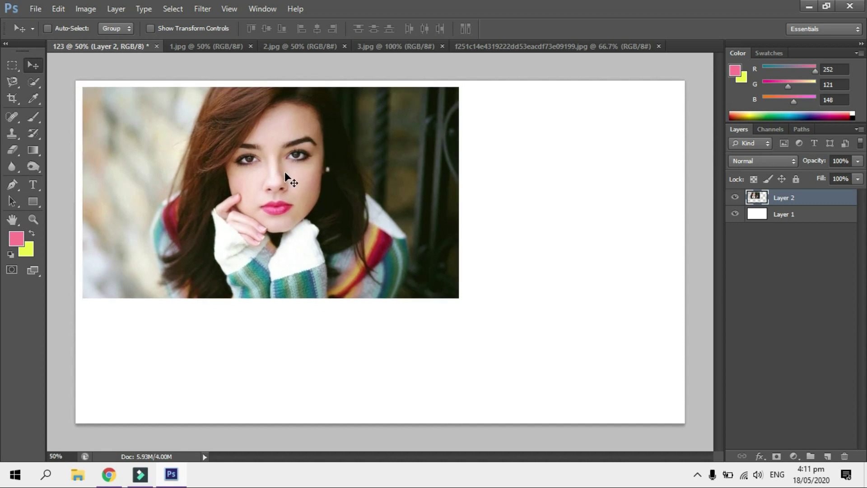
- Rescale the portrait to about 79% and confirm the transform
{"action": "key", "text": "ctrl+t"}
{"action": "left_click_drag", "start_coordinate": [452, 293], "coordinate": [374, 260]}
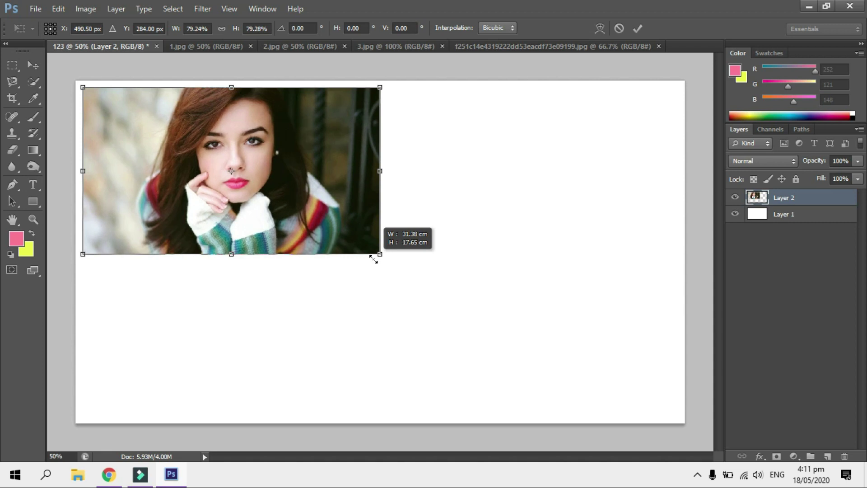
{"action": "left_click_drag", "start_coordinate": [373, 260], "coordinate": [372, 260]}
{"action": "key", "text": "Return"}
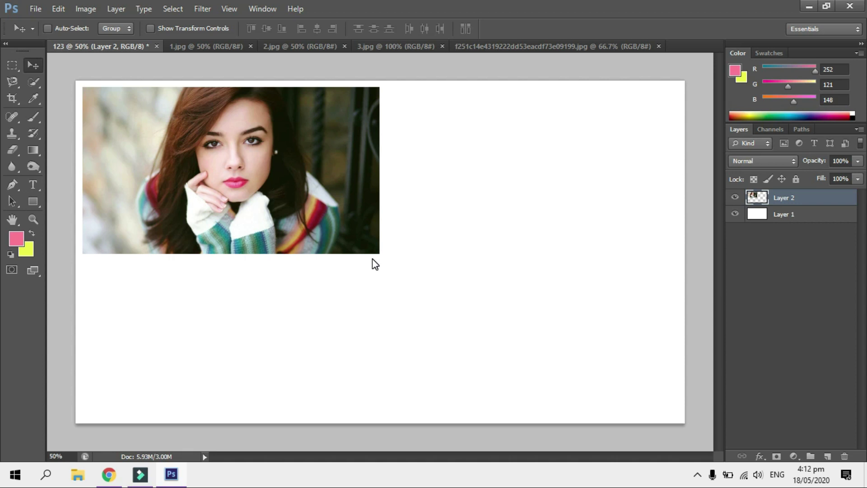
- Close the 1.jpg photo and bring the 2.jpg portrait to the front
{"action": "left_click", "coordinate": [199, 47]}
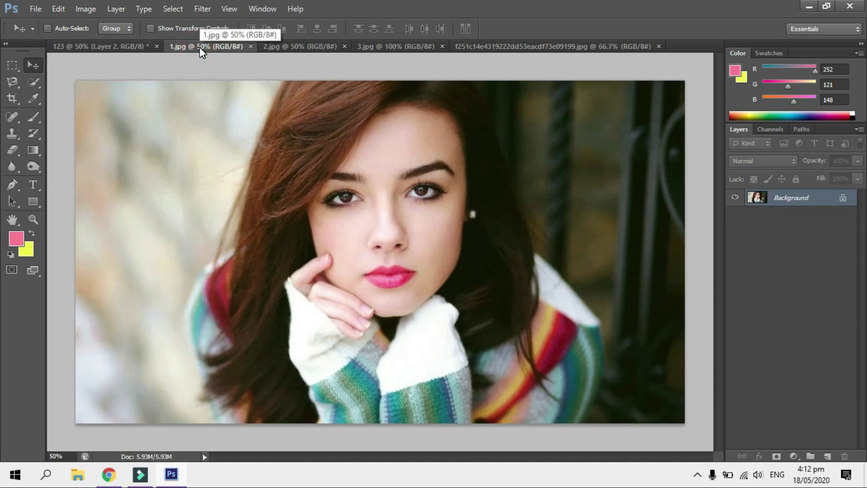
{"action": "left_click", "coordinate": [249, 46]}
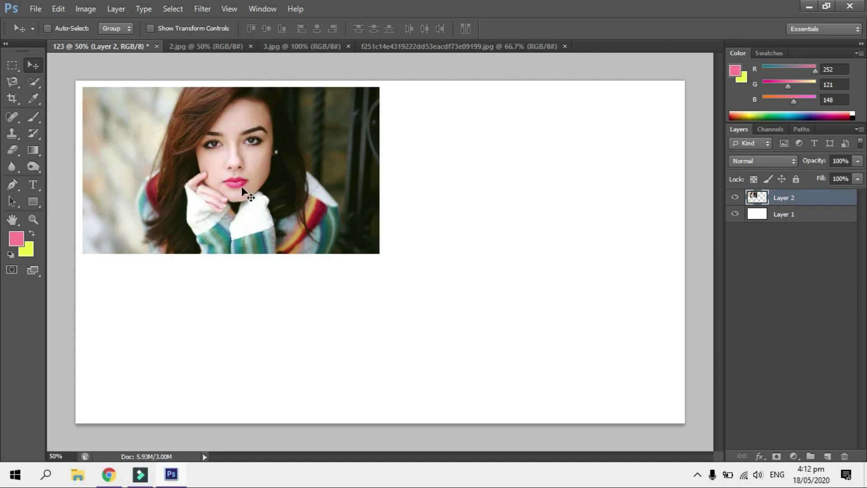
{"action": "left_click", "coordinate": [227, 47]}
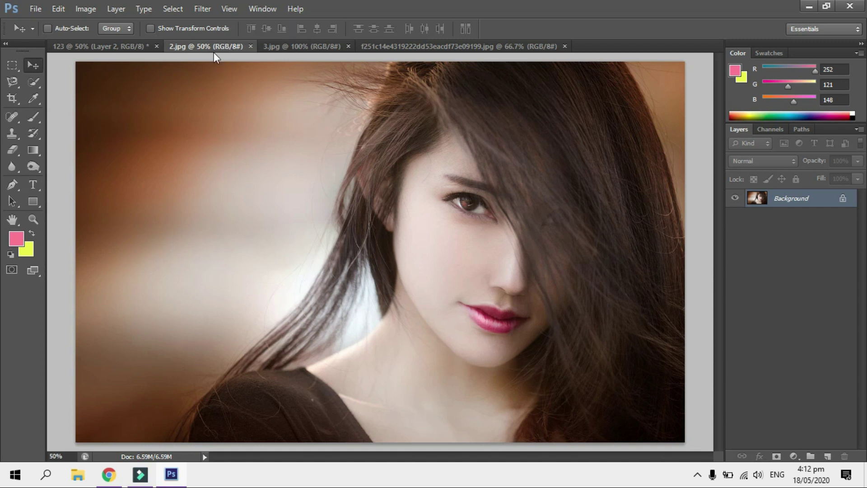
{"action": "left_click", "coordinate": [112, 44]}
{"action": "left_click", "coordinate": [191, 46]}
- Drag the 2.jpg portrait onto the 123 canvas as a new layer and shift it up-left
{"action": "left_click_drag", "start_coordinate": [243, 128], "coordinate": [116, 49]}
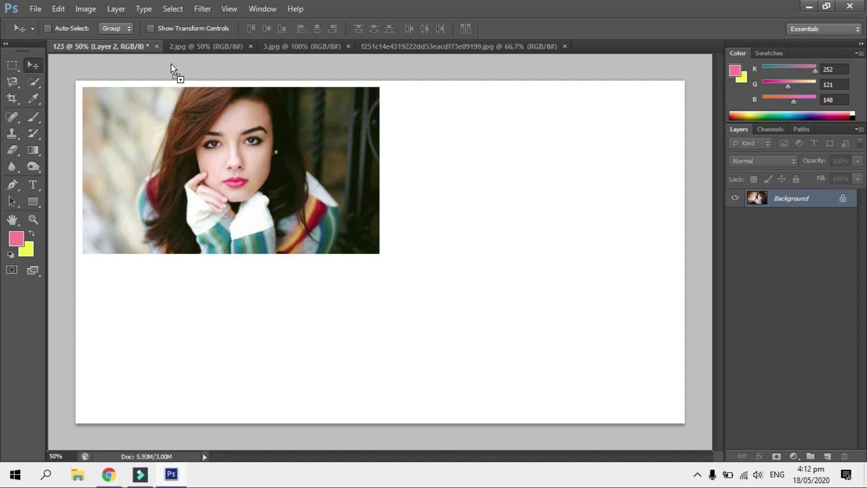
{"action": "mouse_move", "coordinate": [115, 45]}
{"action": "left_mouse_down"}
{"action": "mouse_move", "coordinate": [515, 261]}
{"action": "mouse_move", "coordinate": [453, 199]}
{"action": "mouse_move", "coordinate": [444, 207]}
{"action": "mouse_move", "coordinate": [476, 213]}
{"action": "left_mouse_up"}
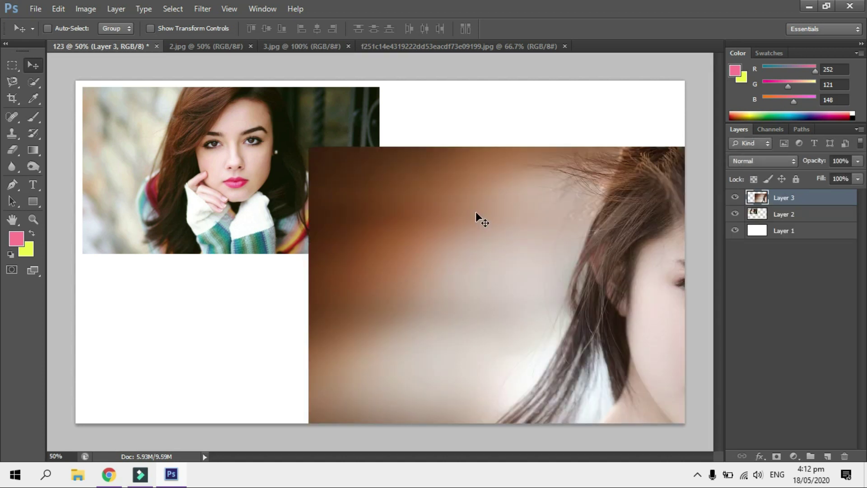
{"action": "mouse_move", "coordinate": [550, 232]}
{"action": "left_mouse_down"}
{"action": "mouse_move", "coordinate": [277, 159]}
{"action": "mouse_move", "coordinate": [403, 239]}
{"action": "mouse_move", "coordinate": [373, 265]}
{"action": "left_mouse_up"}
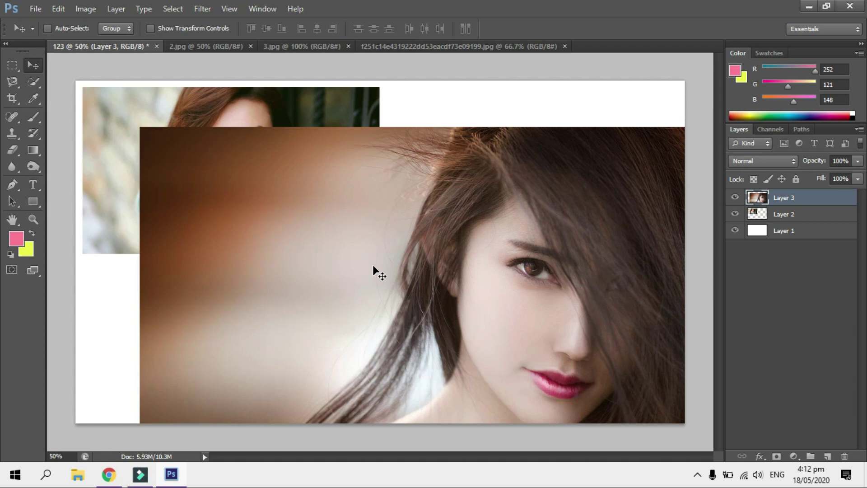
- Undo an accidental move of the background layer and make Layer 3 active
{"action": "left_click", "coordinate": [797, 239]}
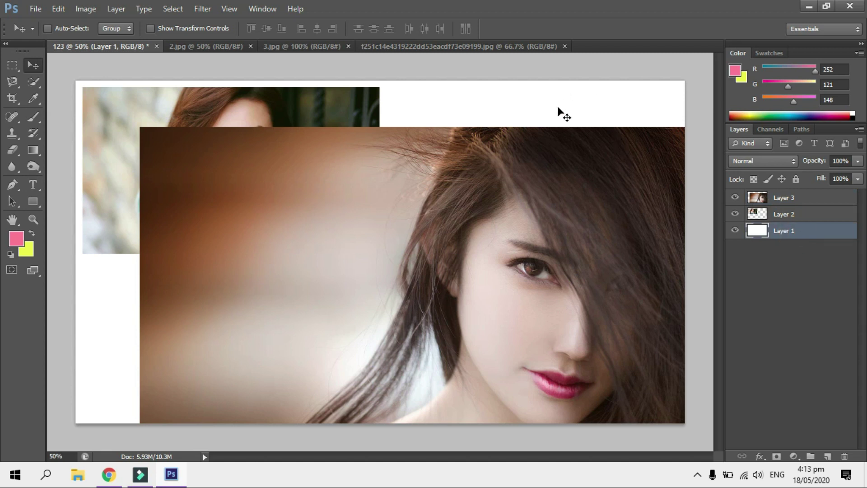
{"action": "left_click_drag", "start_coordinate": [548, 232], "coordinate": [493, 289]}
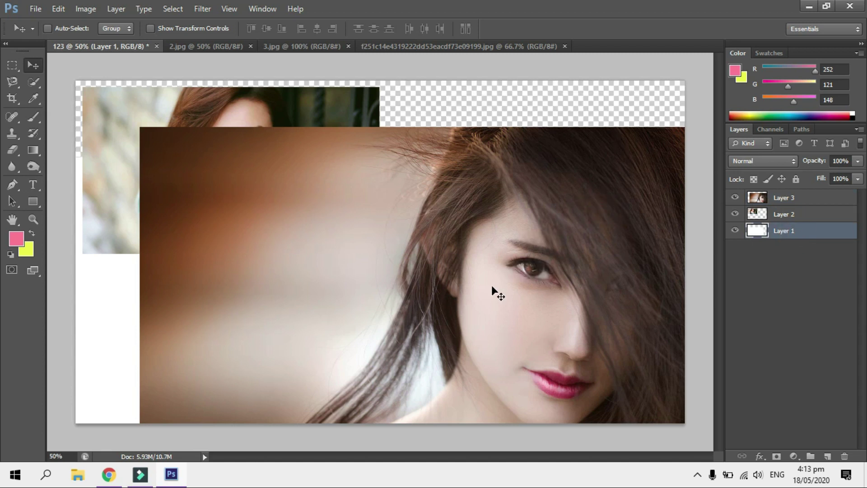
{"action": "key", "text": "ctrl+z"}
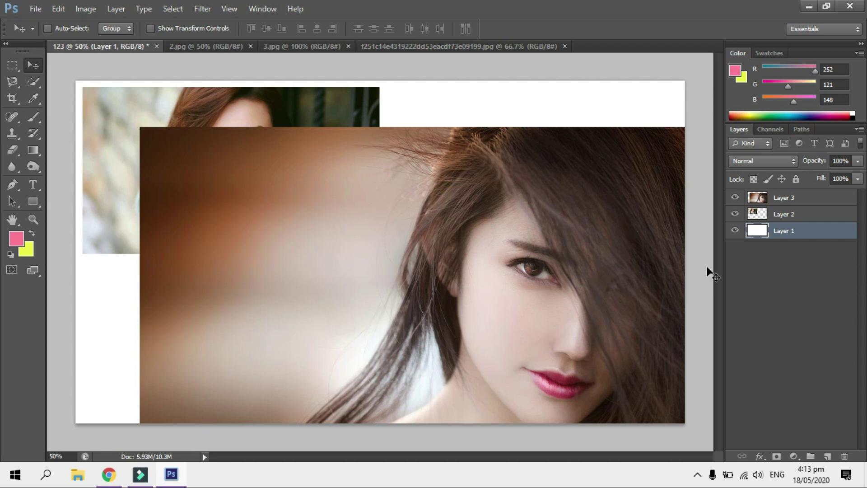
{"action": "left_click", "coordinate": [795, 216]}
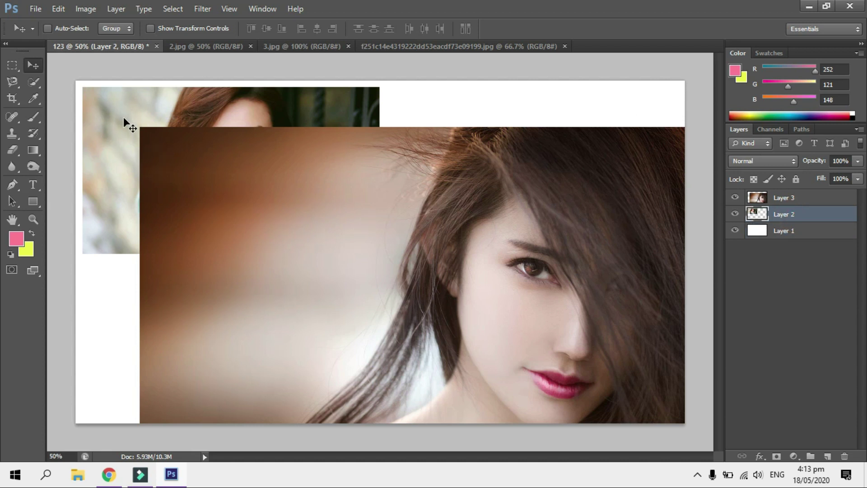
{"action": "left_click", "coordinate": [790, 198]}
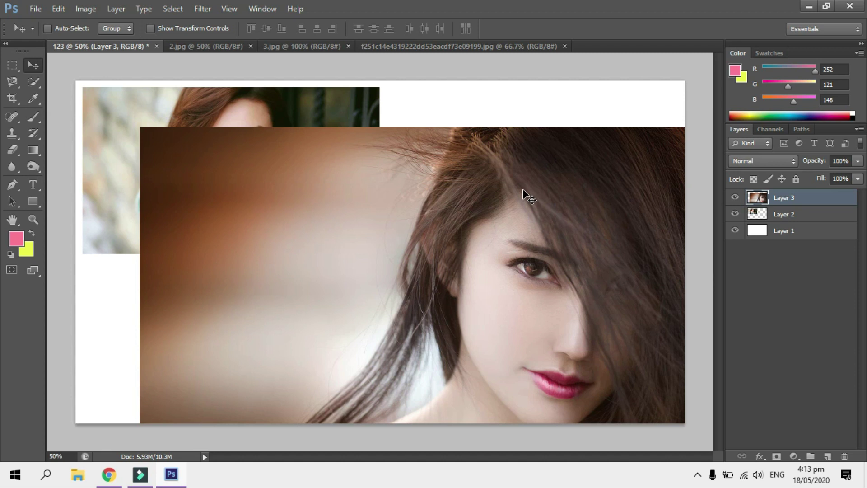
{"action": "left_click", "coordinate": [808, 296]}
{"action": "left_click", "coordinate": [802, 200]}
{"action": "key", "text": "ctrl+t"}
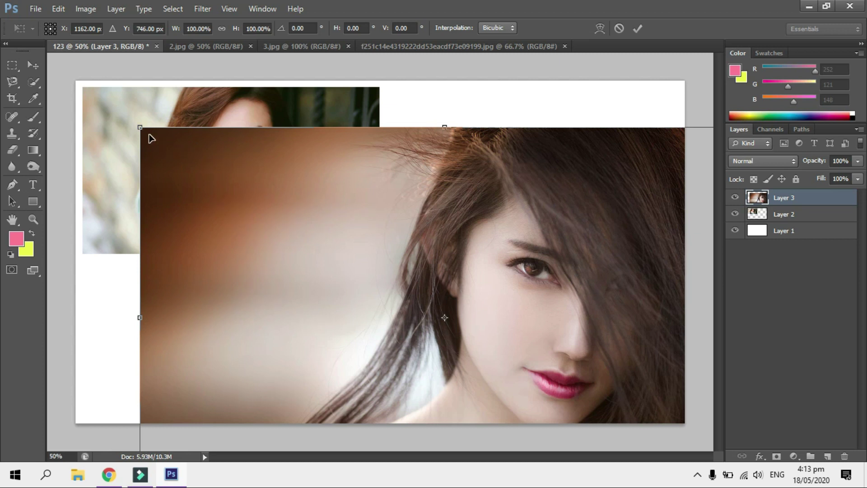
- Scale the Layer 3 portrait to about 70% and place it top-right beside the first photo
{"action": "mouse_move", "coordinate": [140, 128]}
{"action": "left_mouse_down"}
{"action": "mouse_move", "coordinate": [261, 195]}
{"action": "mouse_move", "coordinate": [405, 252]}
{"action": "mouse_move", "coordinate": [364, 230]}
{"action": "mouse_move", "coordinate": [377, 238]}
{"action": "left_mouse_up"}
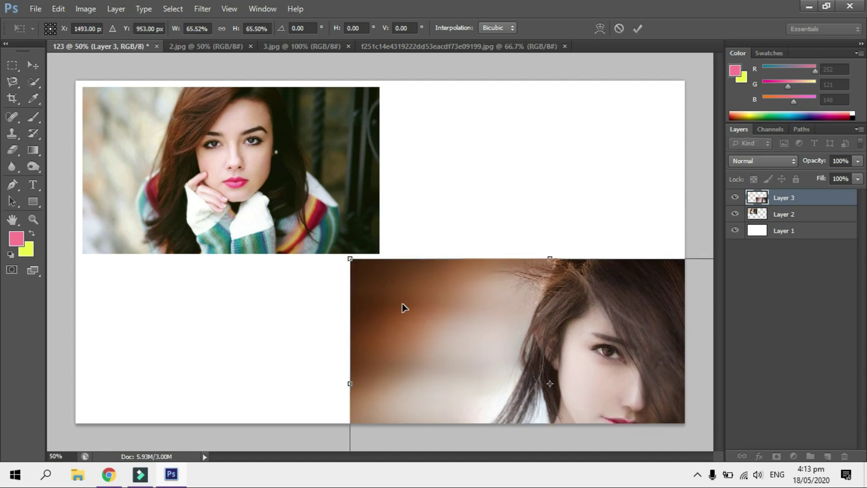
{"action": "key", "text": "Return"}
{"action": "mouse_move", "coordinate": [555, 299]}
{"action": "left_mouse_down"}
{"action": "mouse_move", "coordinate": [458, 192]}
{"action": "mouse_move", "coordinate": [479, 144]}
{"action": "left_mouse_up"}
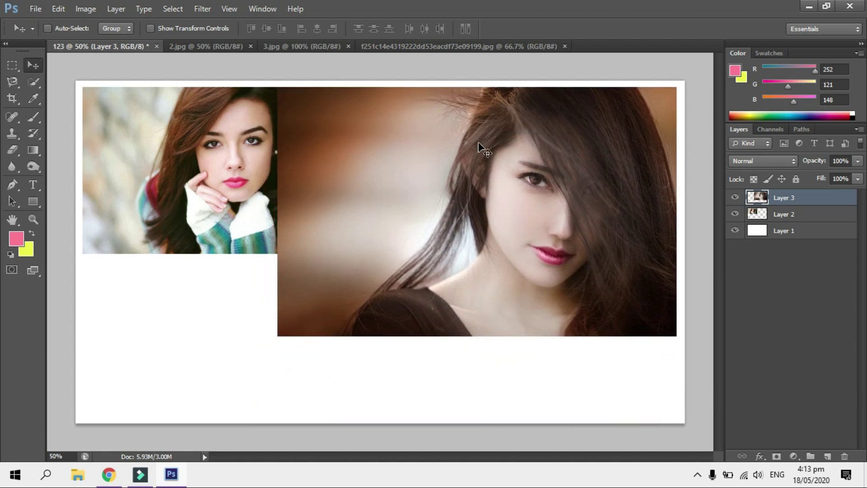
{"action": "key", "text": "ctrl+t"}
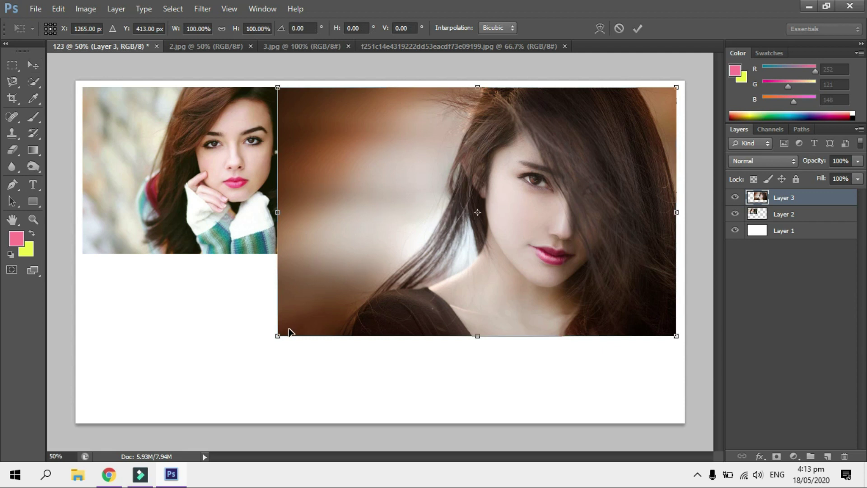
{"action": "mouse_move", "coordinate": [277, 336]}
{"action": "left_mouse_down"}
{"action": "mouse_move", "coordinate": [436, 283]}
{"action": "mouse_move", "coordinate": [402, 288]}
{"action": "mouse_move", "coordinate": [416, 291]}
{"action": "left_mouse_up"}
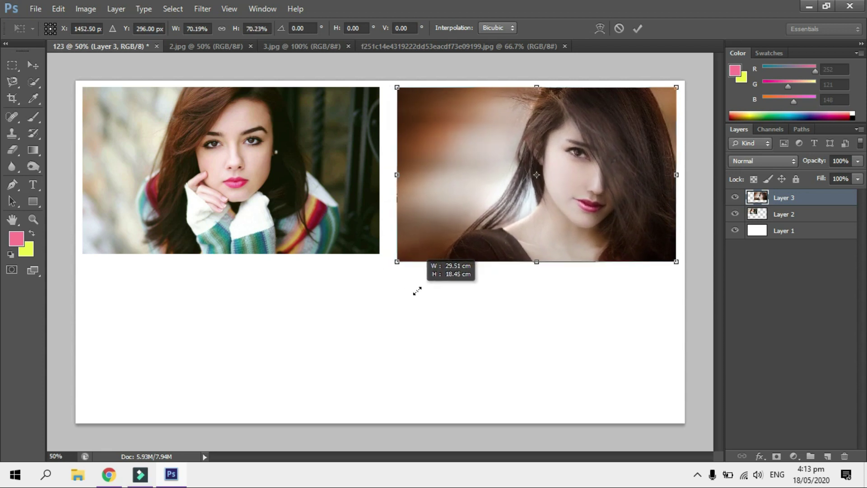
{"action": "key", "text": "Return"}
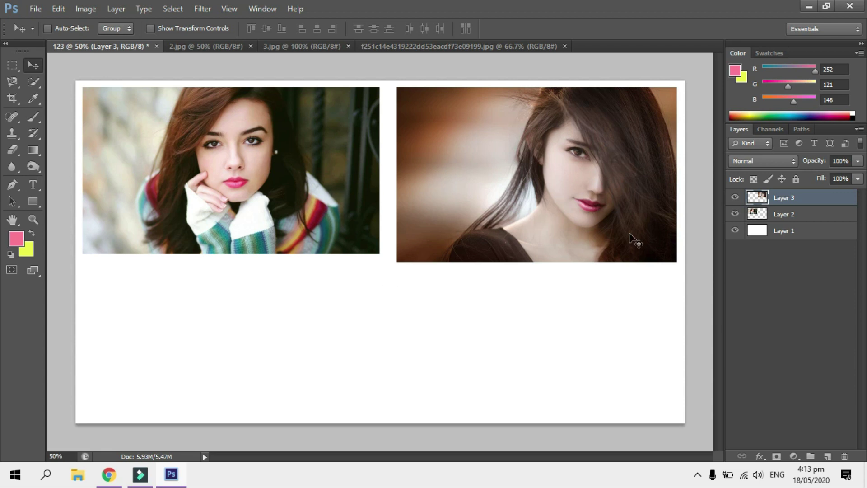
{"action": "left_click", "coordinate": [777, 231]}
{"action": "left_click", "coordinate": [787, 215]}
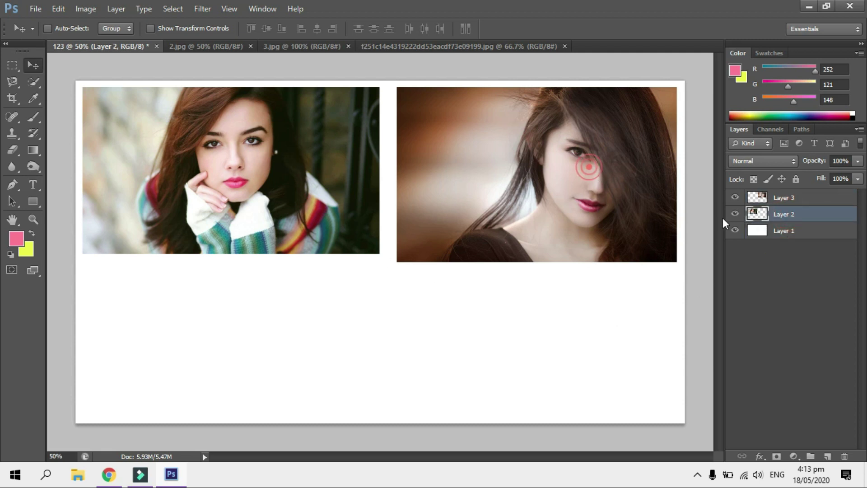
{"action": "left_click", "coordinate": [768, 197]}
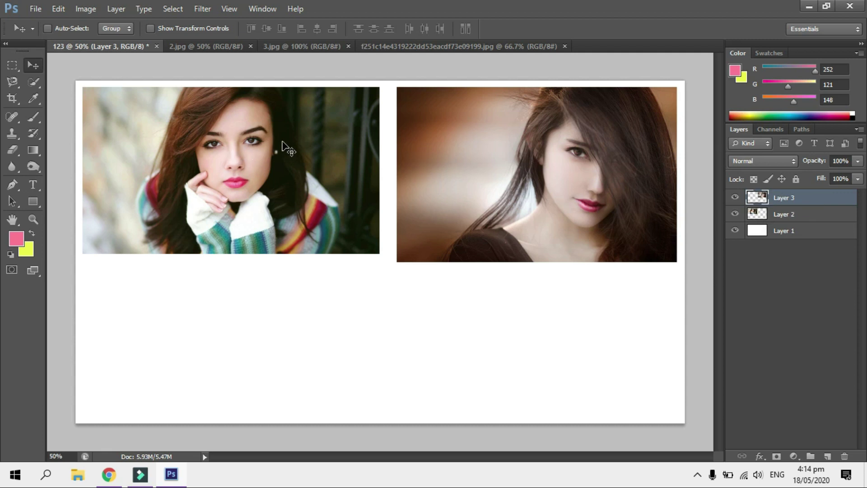
{"action": "right_click", "coordinate": [282, 143]}
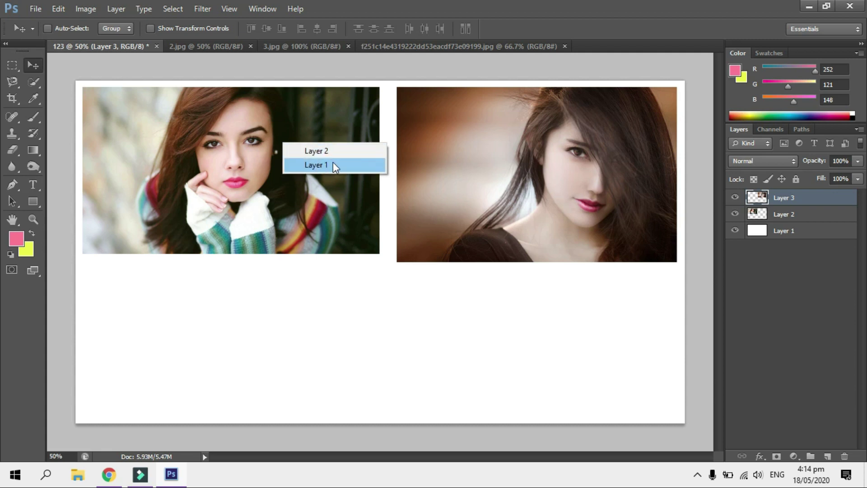
{"action": "key", "text": "Escape"}
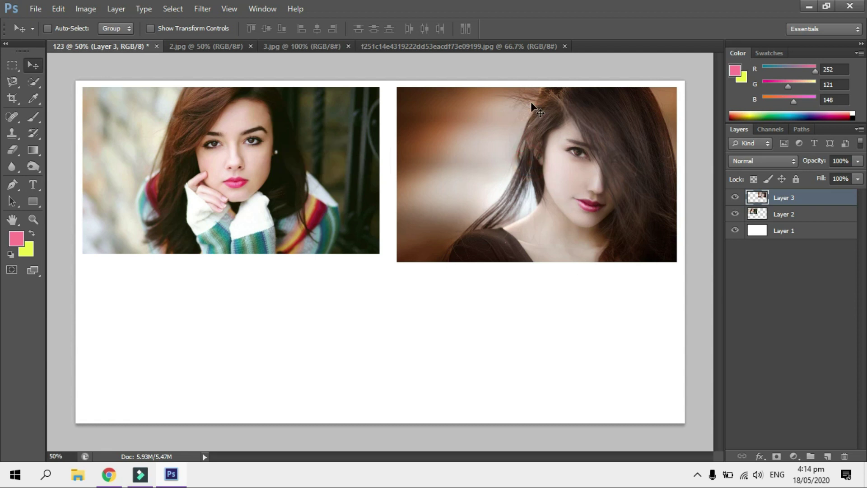
{"action": "right_click", "coordinate": [521, 127]}
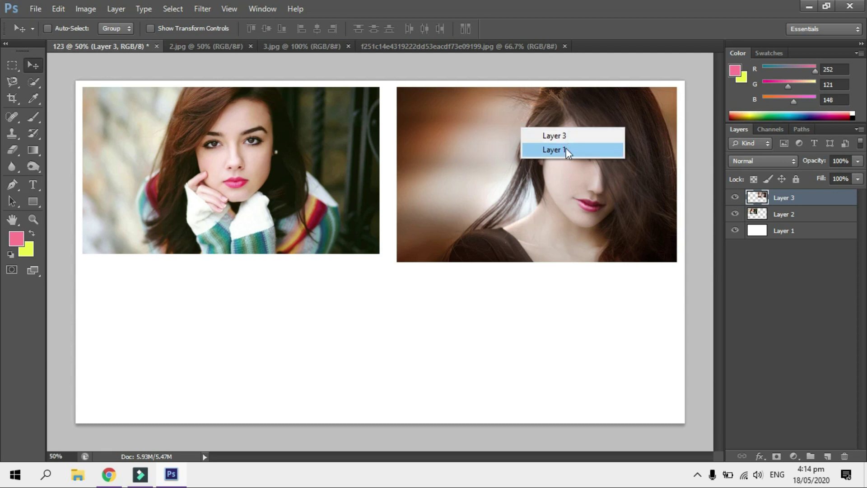
{"action": "right_click", "coordinate": [244, 159]}
{"action": "left_click", "coordinate": [567, 363]}
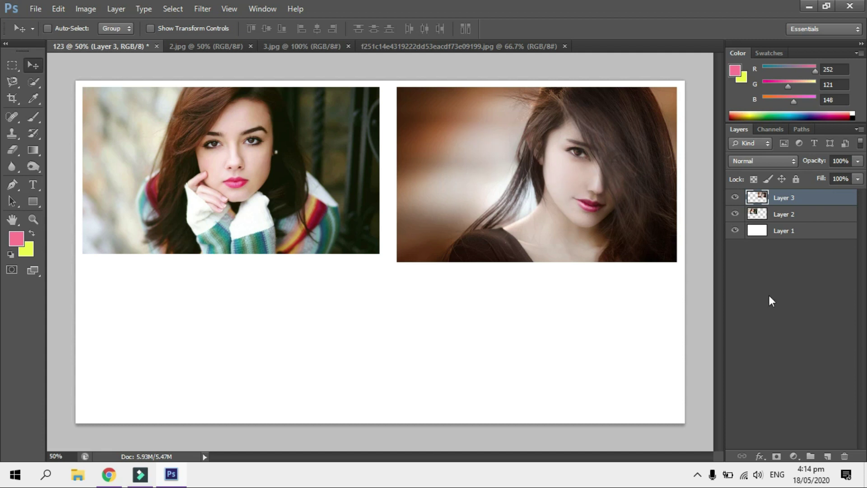
{"action": "left_click", "coordinate": [791, 279]}
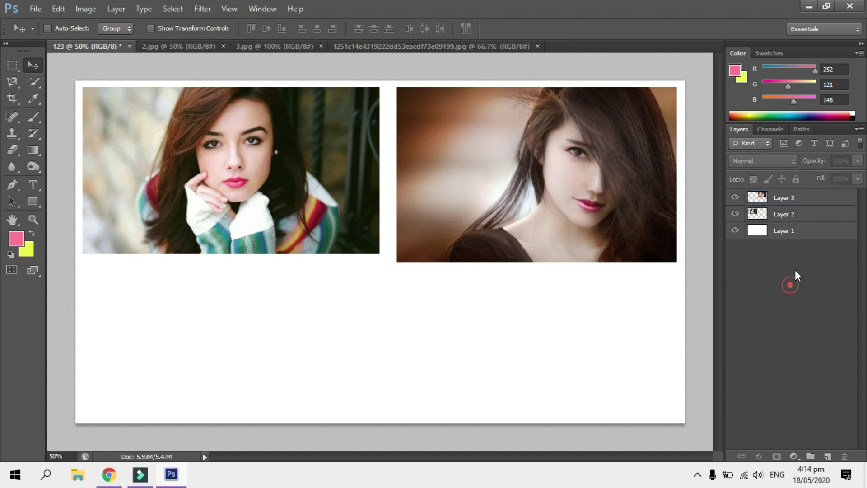
{"action": "left_click", "coordinate": [800, 203]}
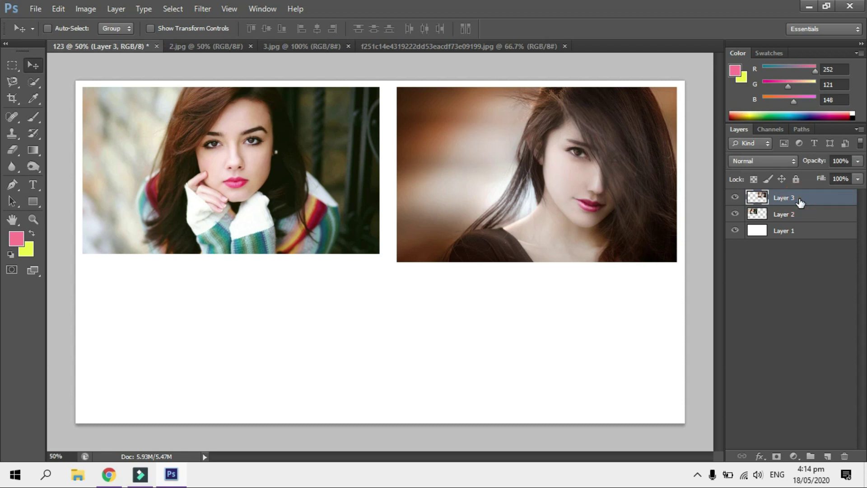
- Resize the Layer 3 portrait back to about 100% so it sits nearer the top-left photo
{"action": "key", "text": "ctrl+t"}
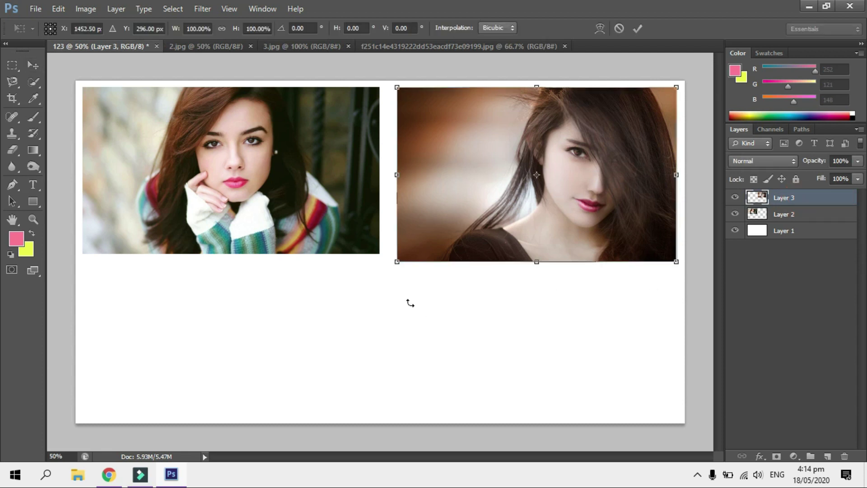
{"action": "mouse_move", "coordinate": [397, 261]}
{"action": "left_mouse_down"}
{"action": "mouse_move", "coordinate": [426, 248]}
{"action": "mouse_move", "coordinate": [414, 254]}
{"action": "left_mouse_up"}
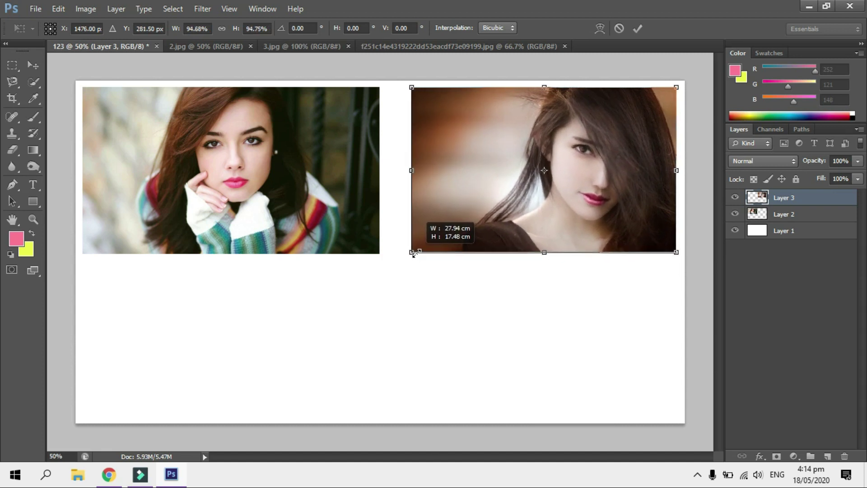
{"action": "left_click_drag", "start_coordinate": [414, 254], "coordinate": [402, 269]}
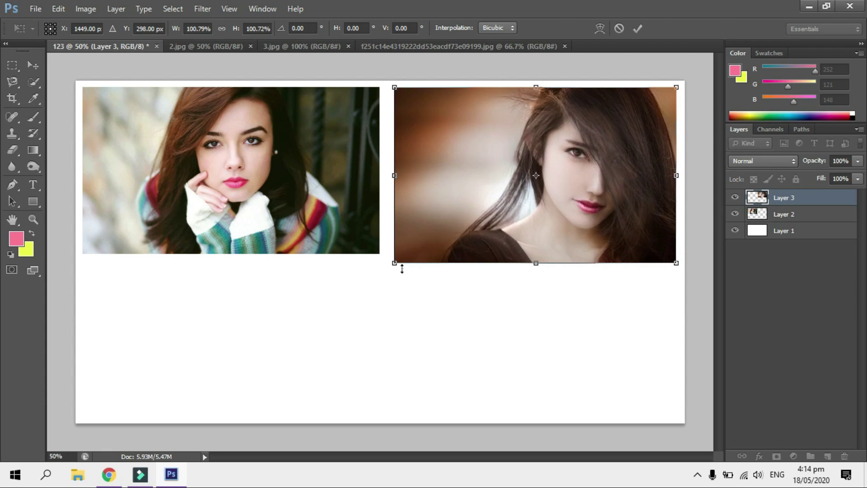
{"action": "key", "text": "Return"}
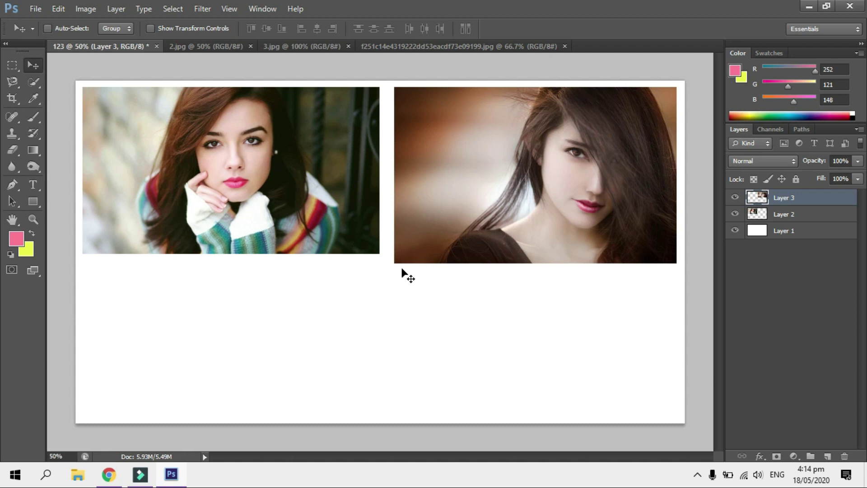
- Close 2.jpg, bring up 3.jpg, and start dragging its portrait toward the 123 tab
{"action": "left_click", "coordinate": [202, 49]}
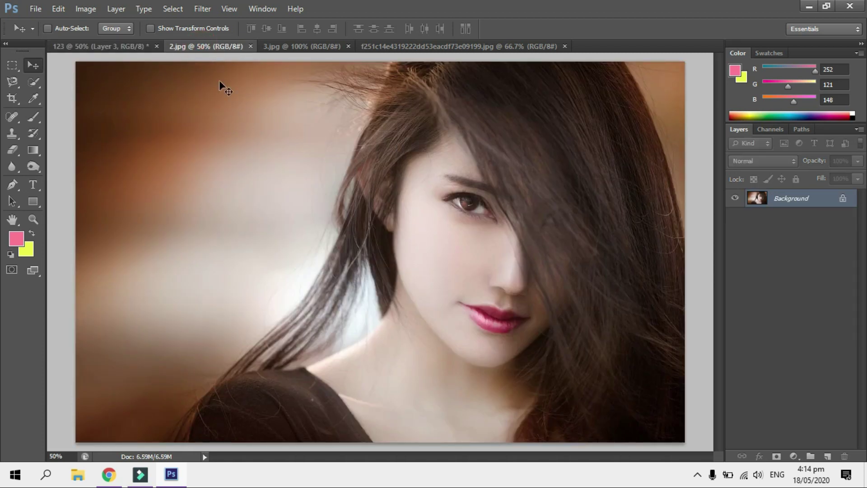
{"action": "left_click", "coordinate": [250, 47]}
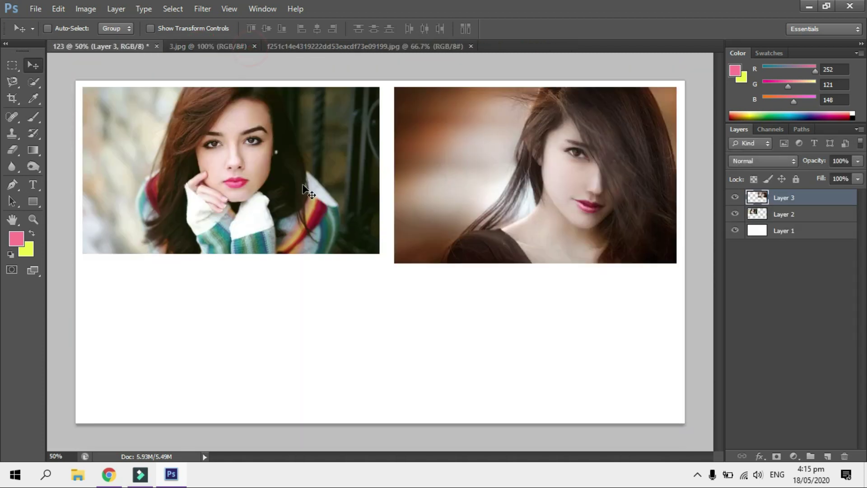
{"action": "left_click", "coordinate": [326, 44]}
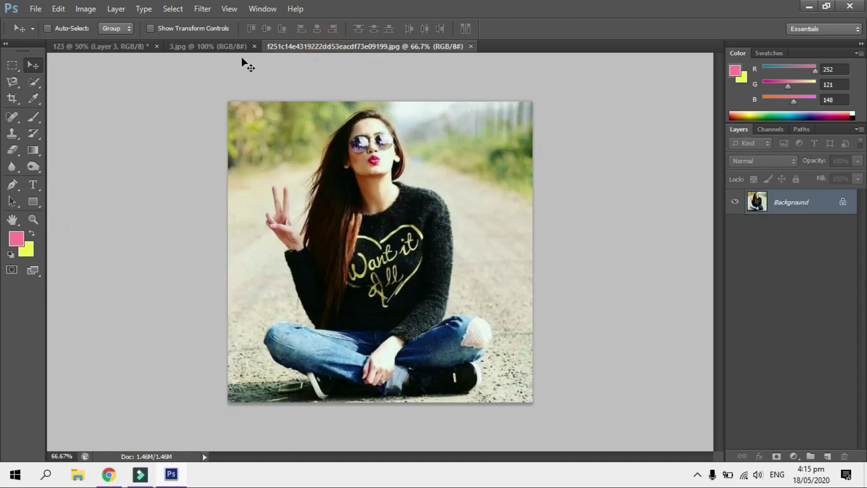
{"action": "left_click", "coordinate": [221, 45]}
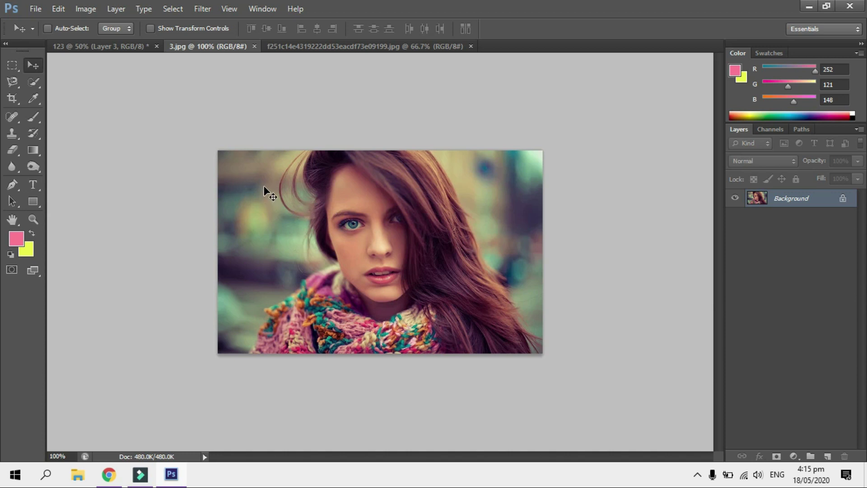
{"action": "left_click_drag", "start_coordinate": [261, 185], "coordinate": [128, 47]}
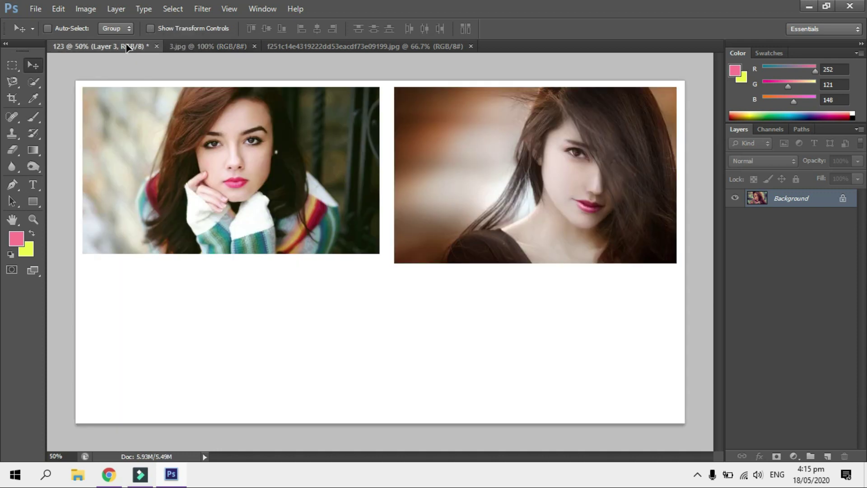
- Drop the 3.jpg portrait into 123 as Layer 4, positioned below the top-left photo
{"action": "left_click_drag", "start_coordinate": [128, 48], "coordinate": [148, 92]}
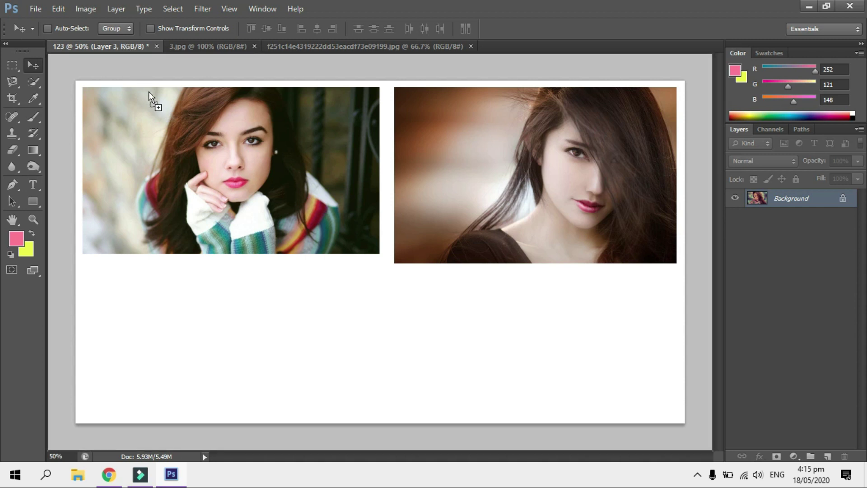
{"action": "left_click_drag", "start_coordinate": [255, 342], "coordinate": [254, 342]}
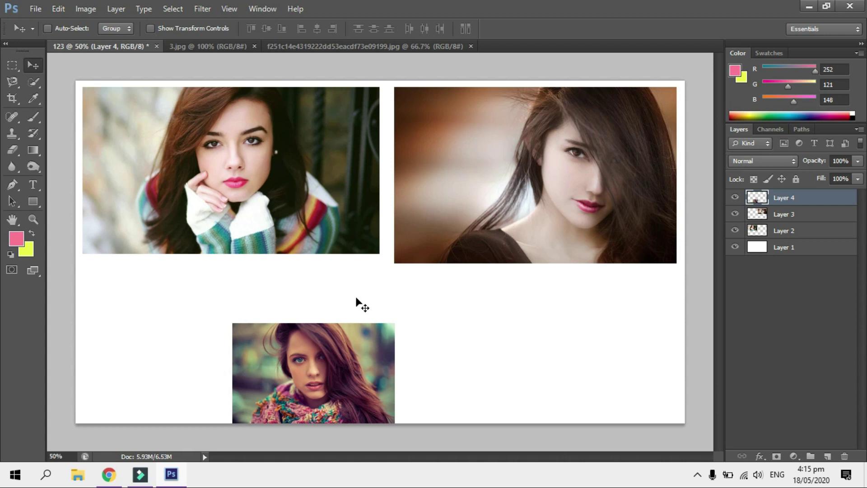
{"action": "left_click_drag", "start_coordinate": [335, 374], "coordinate": [185, 306]}
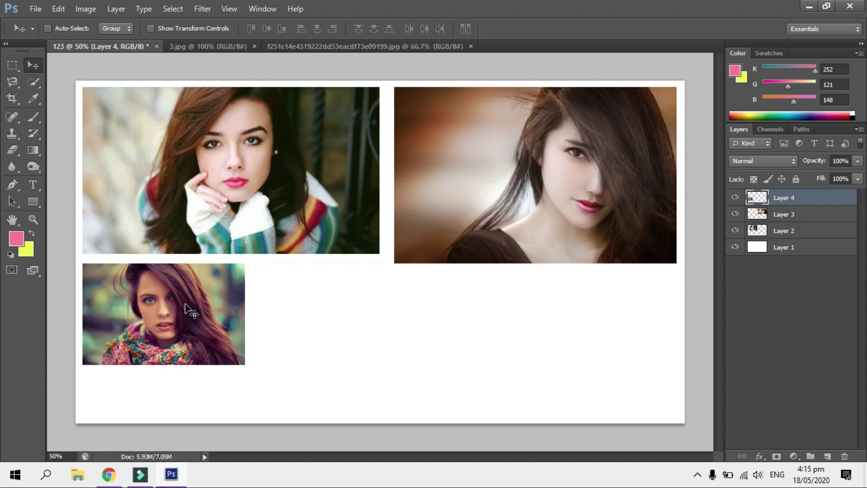
{"action": "key", "text": "ctrl+t"}
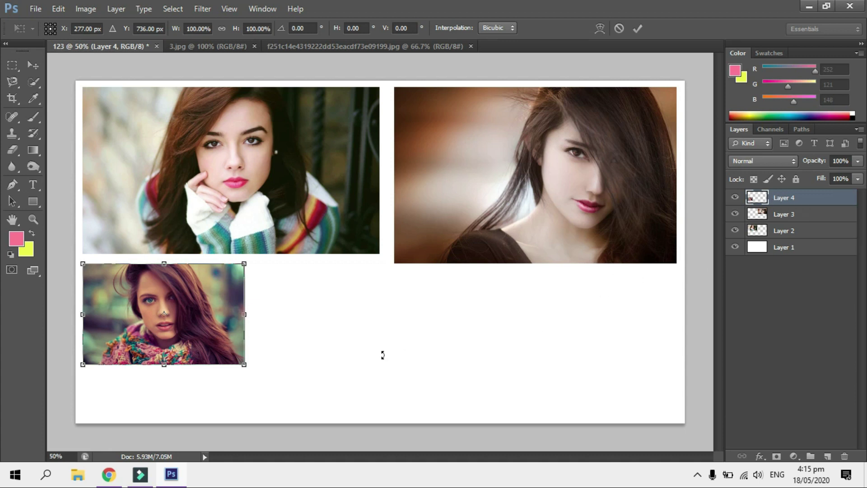
- Enlarge the Layer 4 portrait to about 183%, matching the top-left photo's width
{"action": "mouse_move", "coordinate": [243, 363]}
{"action": "left_mouse_down"}
{"action": "mouse_move", "coordinate": [391, 421]}
{"action": "mouse_move", "coordinate": [371, 413]}
{"action": "mouse_move", "coordinate": [386, 429]}
{"action": "left_mouse_up"}
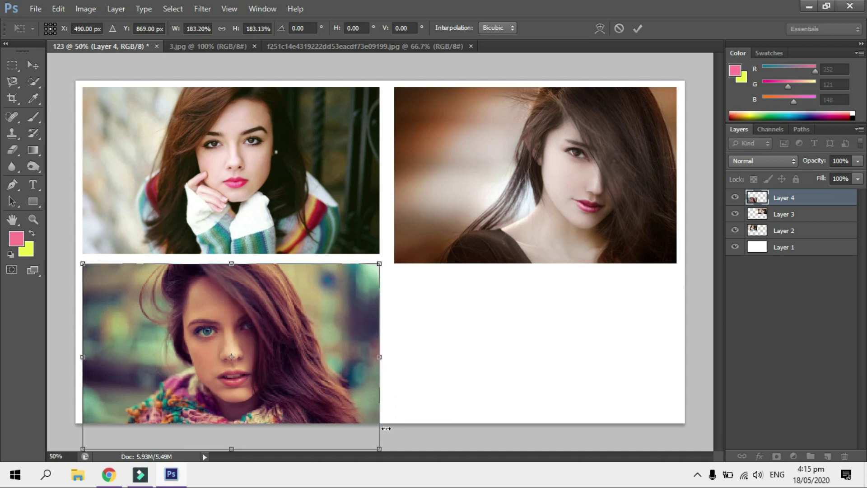
{"action": "key", "text": "Return"}
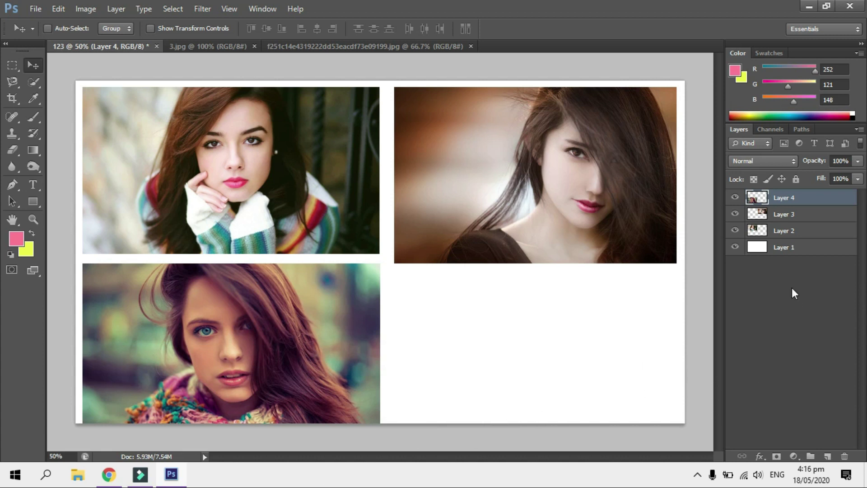
{"action": "left_click", "coordinate": [788, 248]}
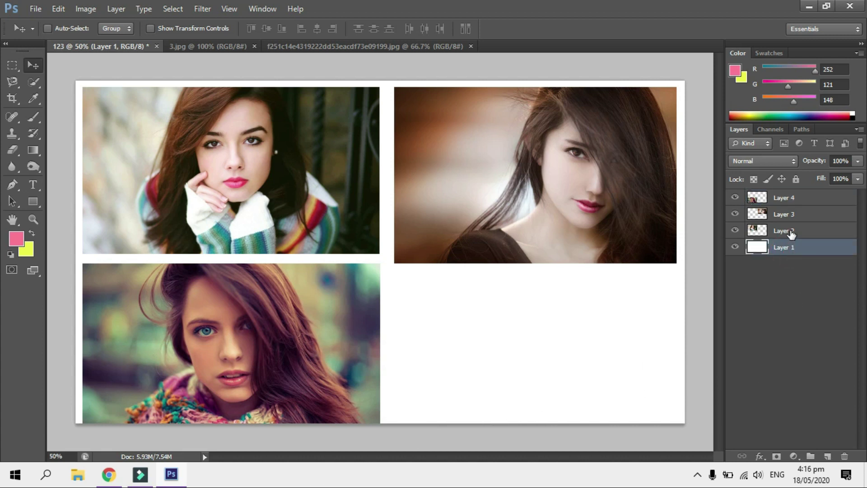
- Step through Layers 2, 3 and 4 to check each placed portrait
{"action": "left_click", "coordinate": [791, 231]}
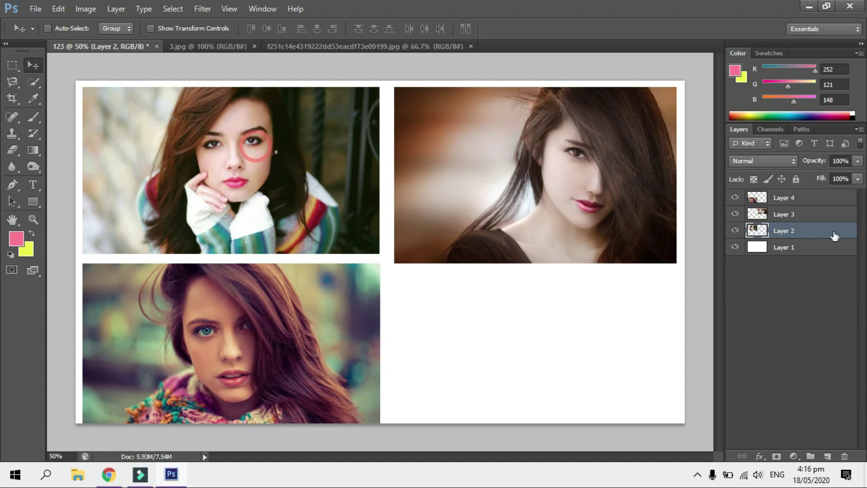
{"action": "left_click", "coordinate": [788, 215]}
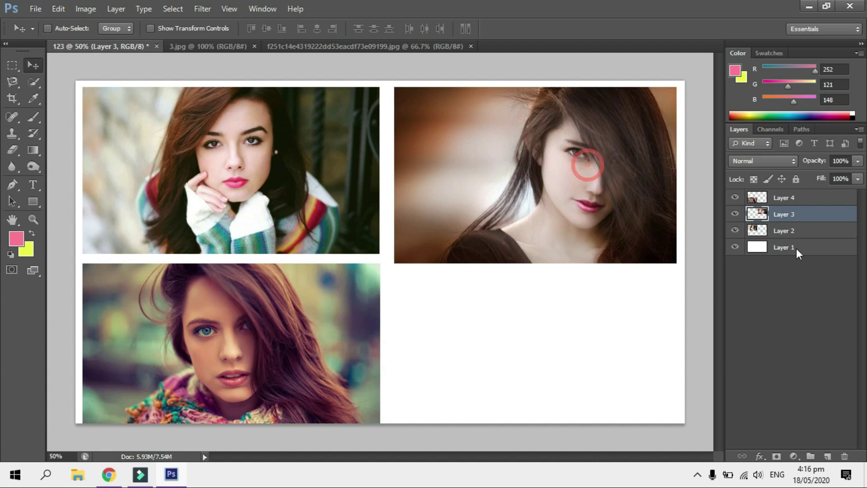
{"action": "left_click", "coordinate": [789, 198]}
{"action": "left_click", "coordinate": [275, 325]}
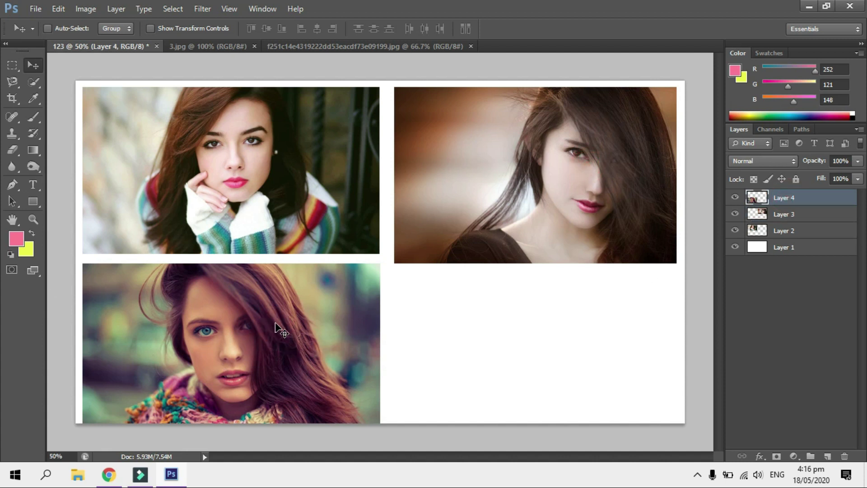
- Close the 3.jpg document, leaving the seated woman photo in front
{"action": "left_click", "coordinate": [321, 47]}
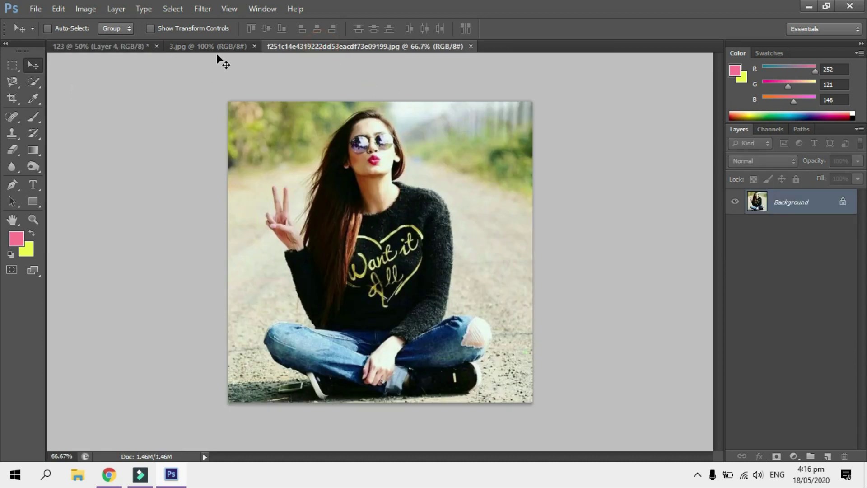
{"action": "left_click", "coordinate": [200, 47]}
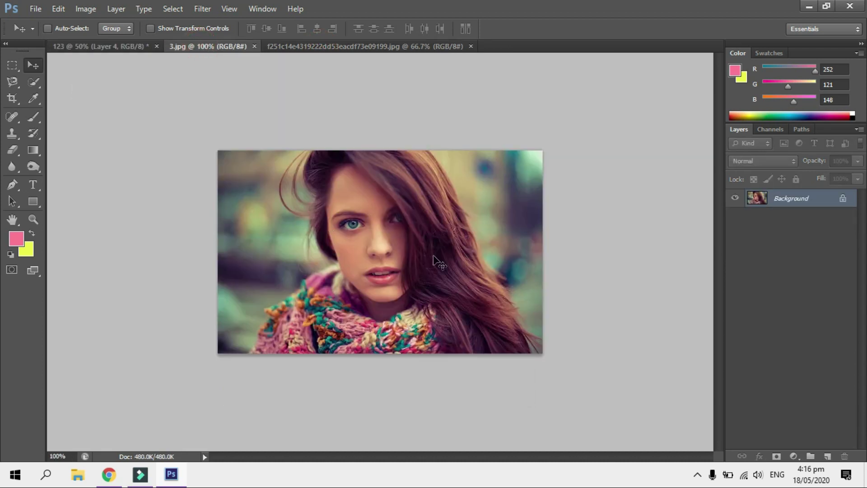
{"action": "left_click", "coordinate": [255, 46]}
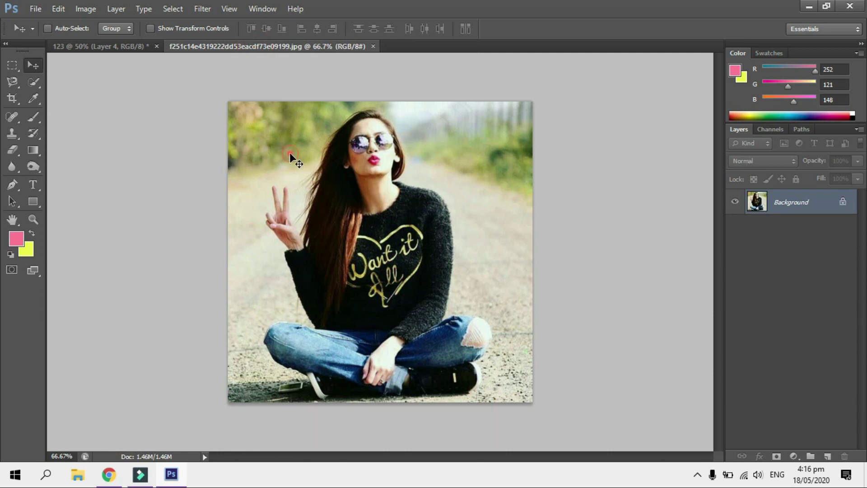
- Drag the sunglasses photo into the 123 collage toward the empty bottom-right area
{"action": "left_click", "coordinate": [97, 49]}
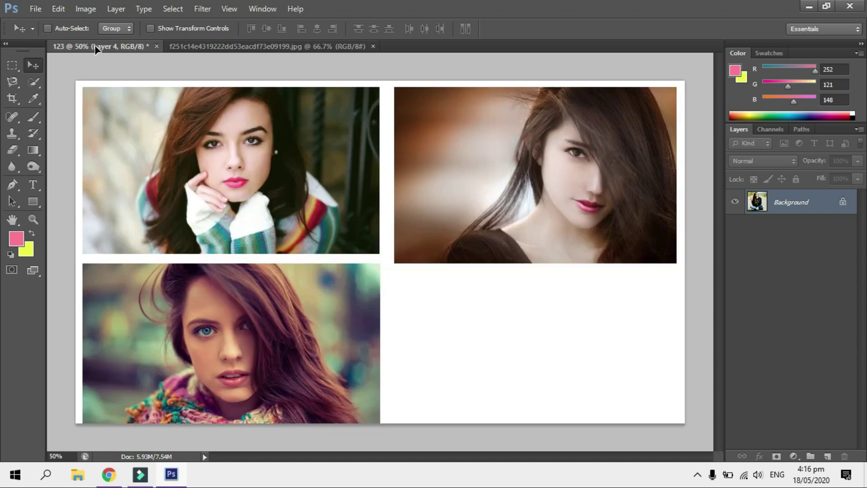
{"action": "left_click_drag", "start_coordinate": [96, 49], "coordinate": [529, 375]}
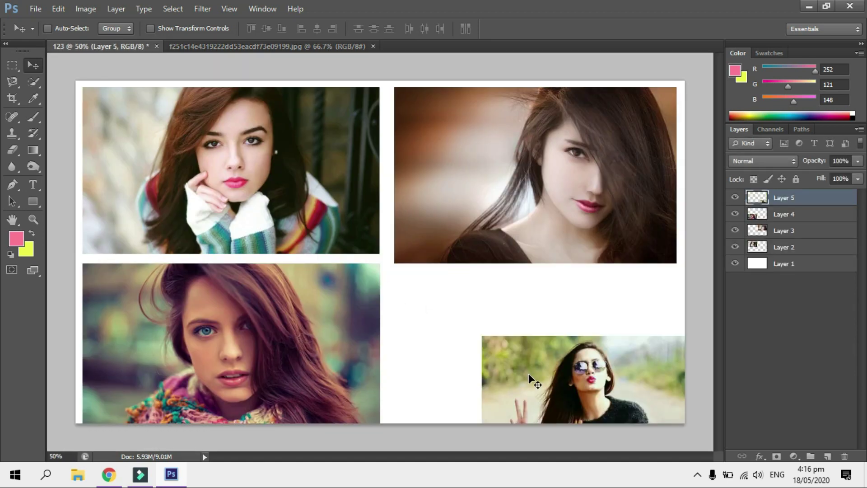
{"action": "mouse_move", "coordinate": [567, 368]}
{"action": "left_mouse_down"}
{"action": "mouse_move", "coordinate": [527, 365]}
{"action": "mouse_move", "coordinate": [475, 318]}
{"action": "mouse_move", "coordinate": [466, 319]}
{"action": "mouse_move", "coordinate": [481, 321]}
{"action": "left_mouse_up"}
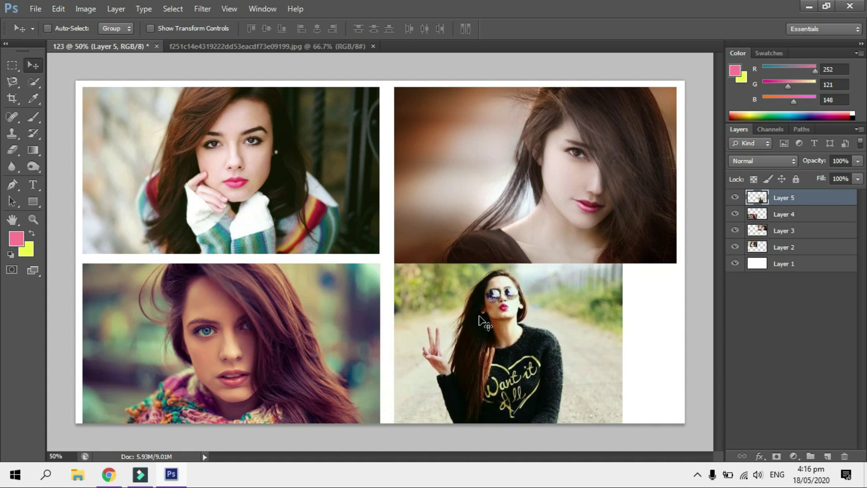
- Raise the sunglasses photo and enlarge it to about 125%
{"action": "key", "text": "ctrl+t"}
{"action": "left_click", "coordinate": [535, 333]}
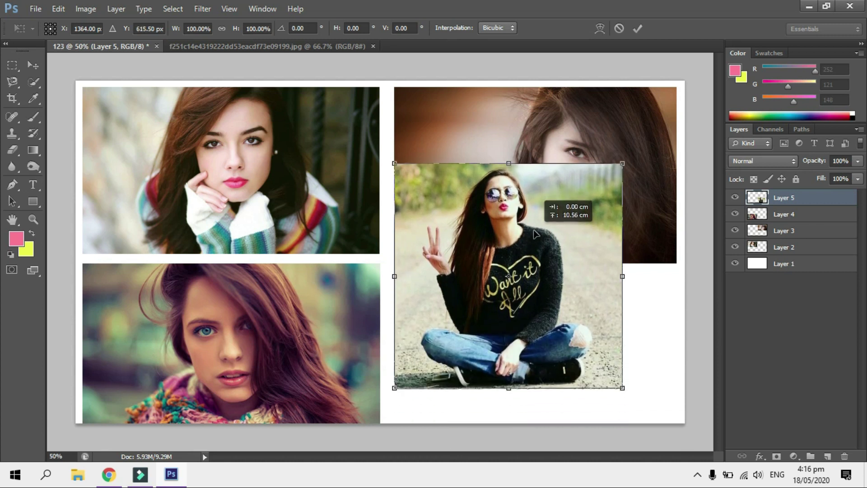
{"action": "left_click_drag", "start_coordinate": [534, 333], "coordinate": [535, 233]}
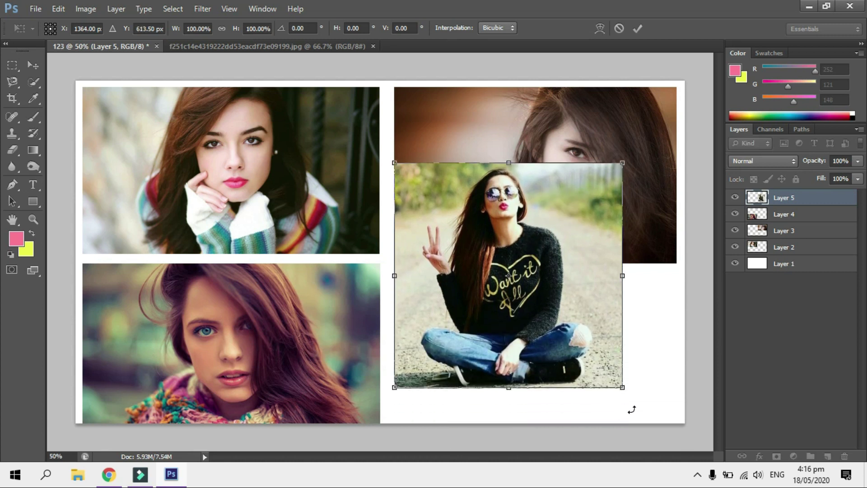
{"action": "mouse_move", "coordinate": [623, 388]}
{"action": "left_mouse_down"}
{"action": "mouse_move", "coordinate": [699, 464]}
{"action": "mouse_move", "coordinate": [678, 444]}
{"action": "left_mouse_up"}
{"action": "key", "text": "Return"}
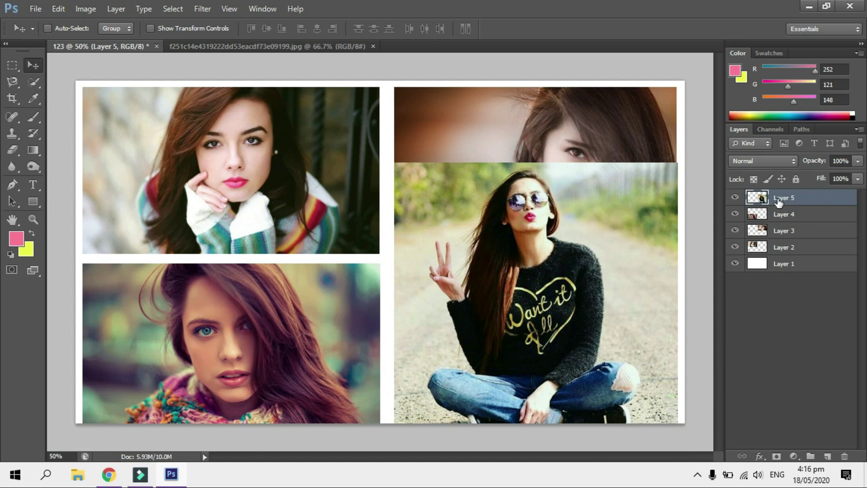
- Position the sunglasses photo in the bottom-right quarter, nudging it into alignment
{"action": "left_click_drag", "start_coordinate": [549, 206], "coordinate": [556, 300]}
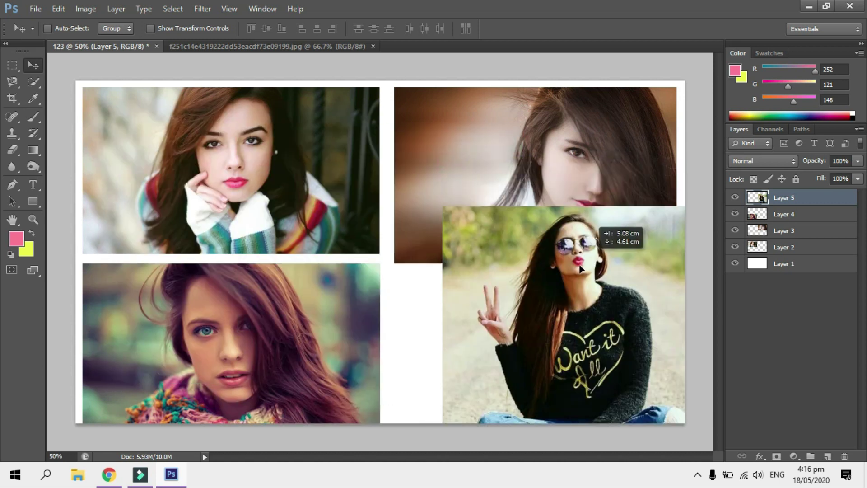
{"action": "mouse_move", "coordinate": [556, 301]}
{"action": "left_mouse_down"}
{"action": "mouse_move", "coordinate": [468, 310]}
{"action": "mouse_move", "coordinate": [478, 310]}
{"action": "left_mouse_up"}
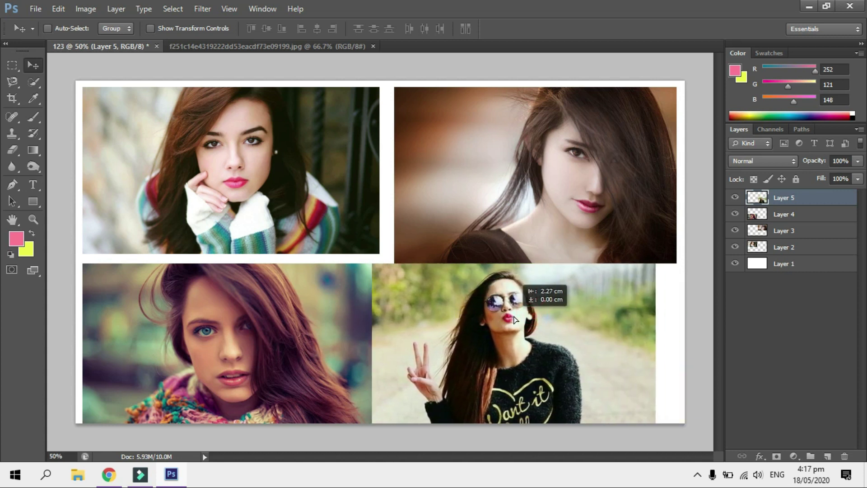
{"action": "left_click_drag", "start_coordinate": [478, 310], "coordinate": [539, 322]}
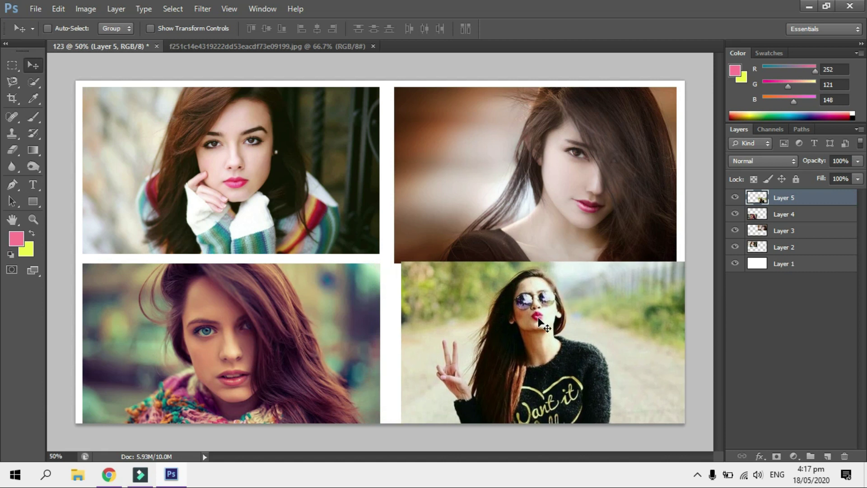
{"action": "key", "text": "shift+Left"}
{"action": "key", "text": "shift+Left"}
{"action": "key", "text": "shift+Left"}
{"action": "key", "text": "shift+Left"}
{"action": "key", "text": "shift+Left"}
{"action": "key", "text": "shift+Left"}
{"action": "key", "text": "shift+Left"}
{"action": "key", "text": "shift+Left"}
{"action": "key", "text": "shift+Left"}
{"action": "key", "text": "shift+Left"}
{"action": "key", "text": "shift+Left"}
{"action": "key", "text": "shift+Left"}
{"action": "key", "text": "Down"}
{"action": "key", "text": "Down"}
{"action": "key", "text": "Right"}
{"action": "key", "text": "Right"}
{"action": "key", "text": "shift+Right"}
{"action": "key", "text": "shift+Right"}
{"action": "key", "text": "shift+Right"}
{"action": "key", "text": "shift+Right"}
{"action": "key", "text": "shift+Right"}
{"action": "key", "text": "shift+Right"}
{"action": "key", "text": "shift+Right"}
{"action": "key", "text": "shift+Left"}
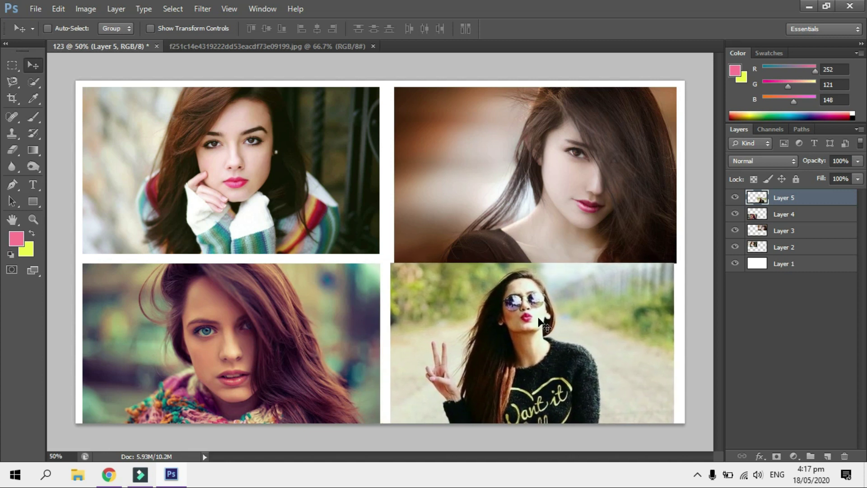
{"action": "key", "text": "shift+Left"}
{"action": "key", "text": "shift+Left"}
{"action": "key", "text": "shift+Right"}
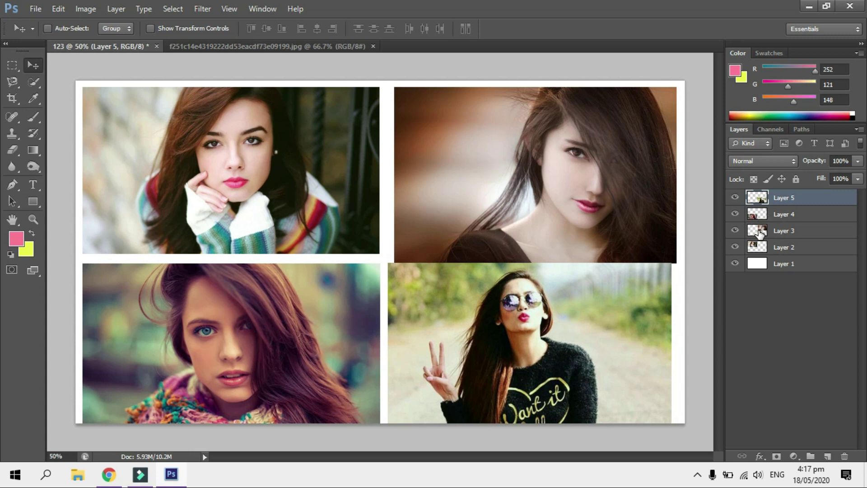
- Toggle the bottom photos' visibility to check alignment, then select Layer 4
{"action": "left_click", "coordinate": [735, 198]}
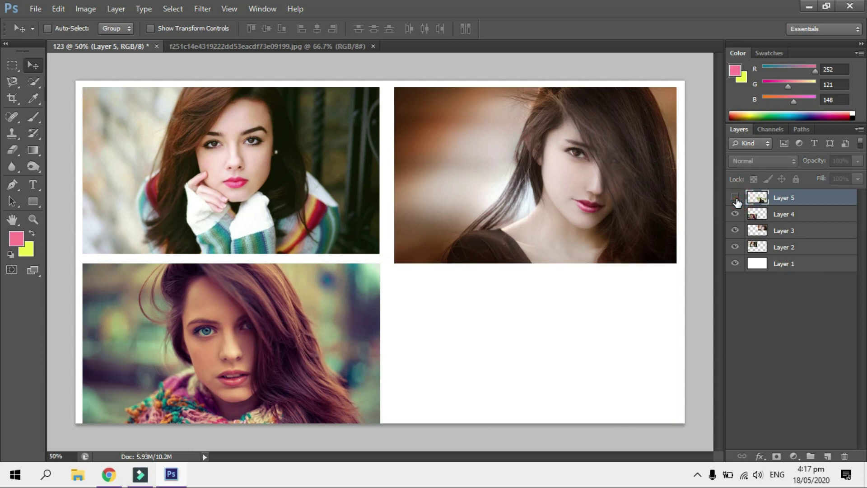
{"action": "left_click", "coordinate": [735, 199]}
{"action": "left_click", "coordinate": [736, 214]}
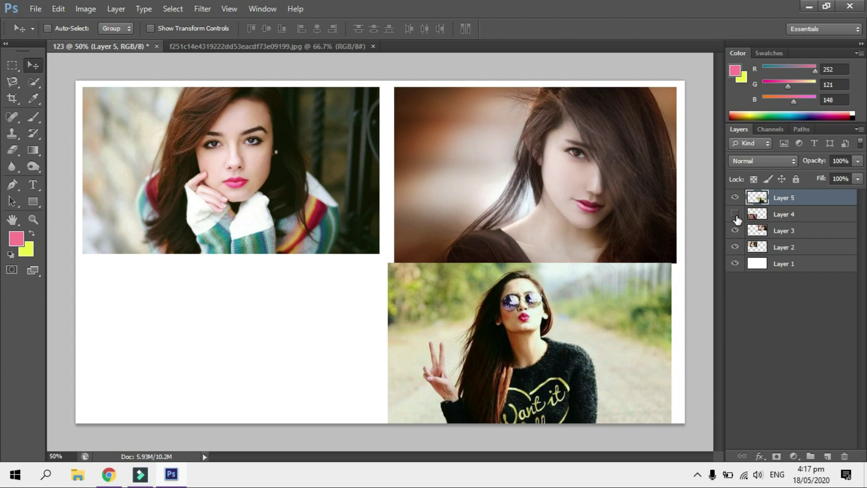
{"action": "left_click", "coordinate": [736, 215]}
{"action": "left_click", "coordinate": [736, 215]}
{"action": "left_click", "coordinate": [735, 215]}
{"action": "left_click", "coordinate": [736, 215]}
{"action": "left_click", "coordinate": [736, 215]}
{"action": "left_click", "coordinate": [735, 215]}
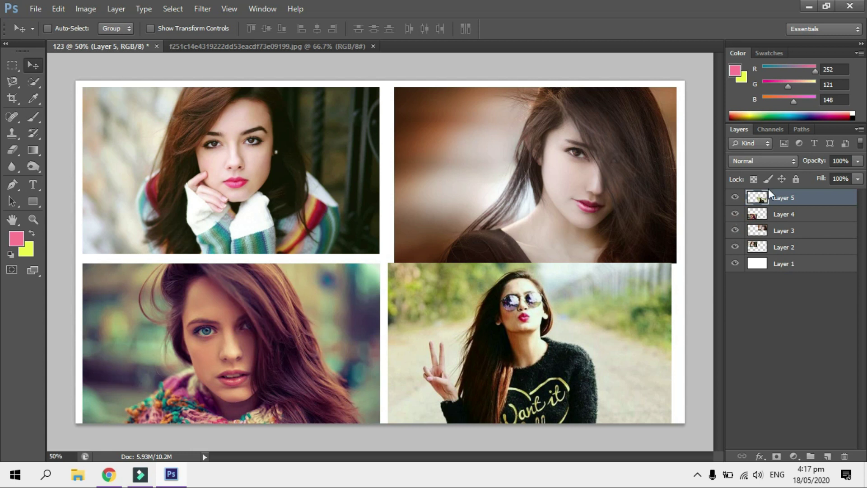
{"action": "left_click", "coordinate": [804, 219]}
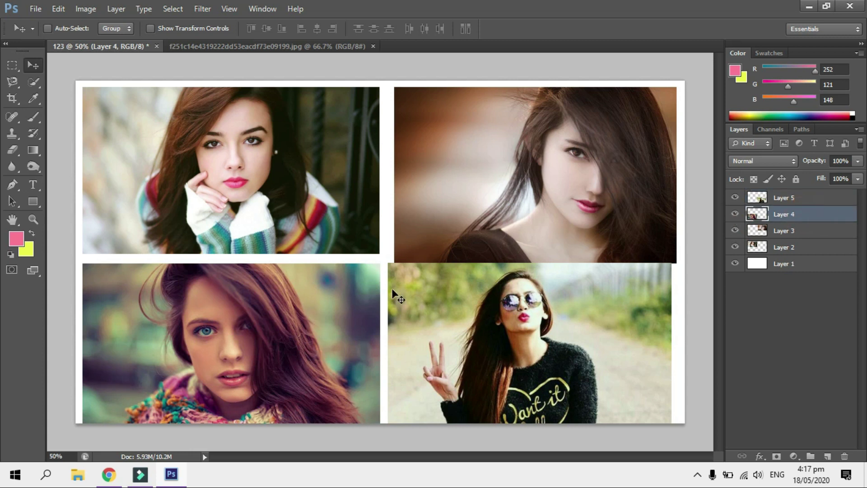
- Nudge the bottom-left photo (Layer 4) a few pixels to the right
{"action": "key", "text": "shift+Right"}
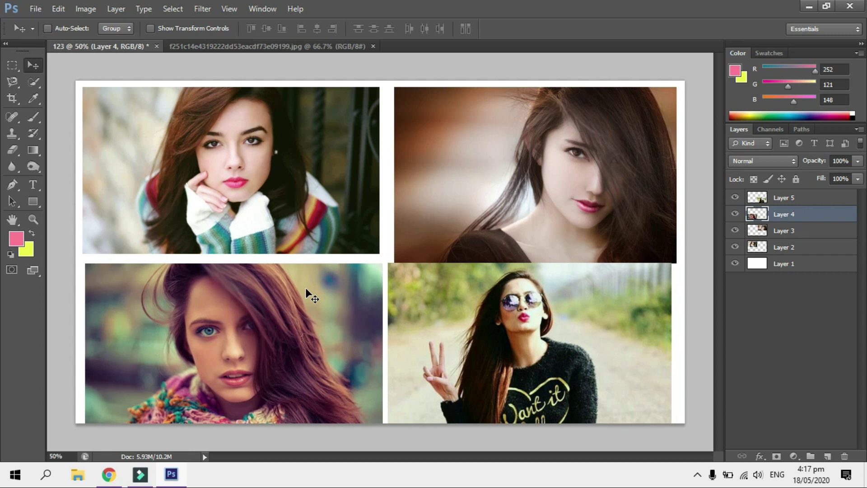
{"action": "key", "text": "Right"}
{"action": "key", "text": "Right"}
{"action": "key", "text": "Right"}
{"action": "key", "text": "Right"}
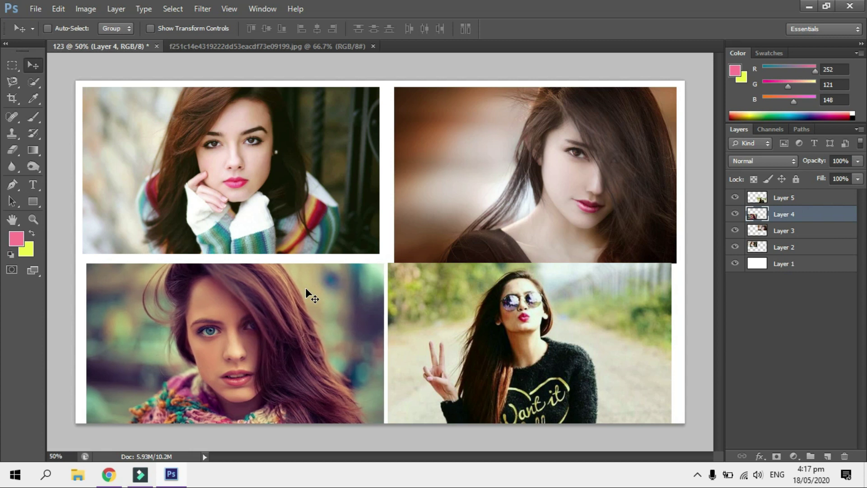
{"action": "left_click", "coordinate": [628, 158]}
- Check the top-right photo (Layer 3), then nudge it left and up to close the gap
{"action": "left_click", "coordinate": [733, 231]}
{"action": "left_click", "coordinate": [733, 231]}
{"action": "left_click", "coordinate": [807, 232]}
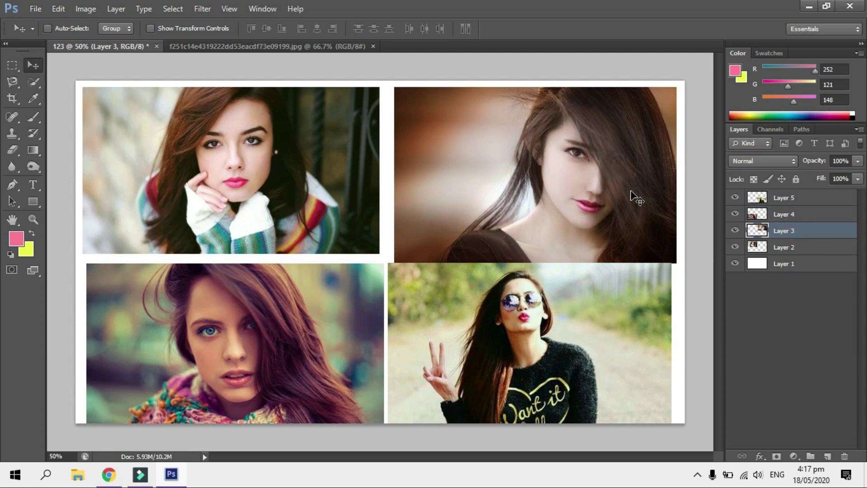
{"action": "key", "text": "shift+Up"}
{"action": "key", "text": "shift+Up"}
{"action": "key", "text": "shift+Left"}
{"action": "key", "text": "shift+Left"}
{"action": "key", "text": "shift+Left"}
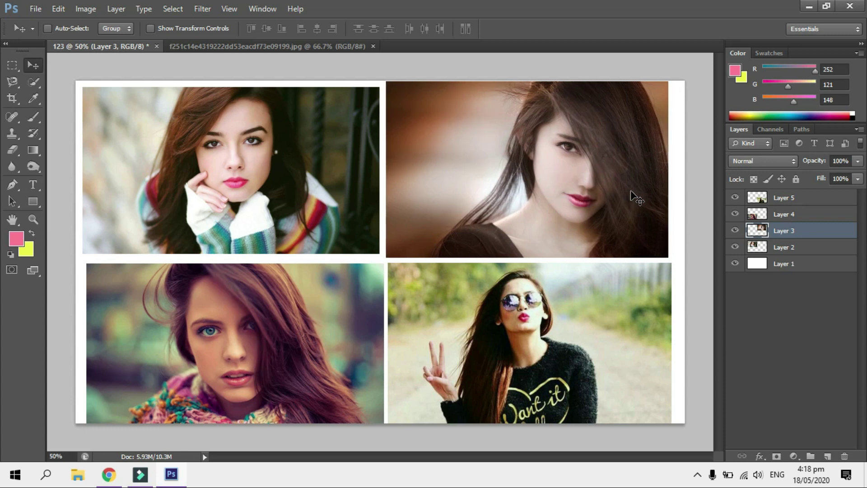
{"action": "key", "text": "Down"}
{"action": "key", "text": "Down"}
{"action": "key", "text": "Down"}
{"action": "key", "text": "Down"}
{"action": "key", "text": "Down"}
{"action": "key", "text": "Down"}
{"action": "key", "text": "Down"}
{"action": "key", "text": "Down"}
{"action": "key", "text": "Down"}
{"action": "key", "text": "Right"}
{"action": "key", "text": "Right"}
{"action": "key", "text": "Right"}
{"action": "key", "text": "Down"}
{"action": "key", "text": "Down"}
{"action": "key", "text": "Down"}
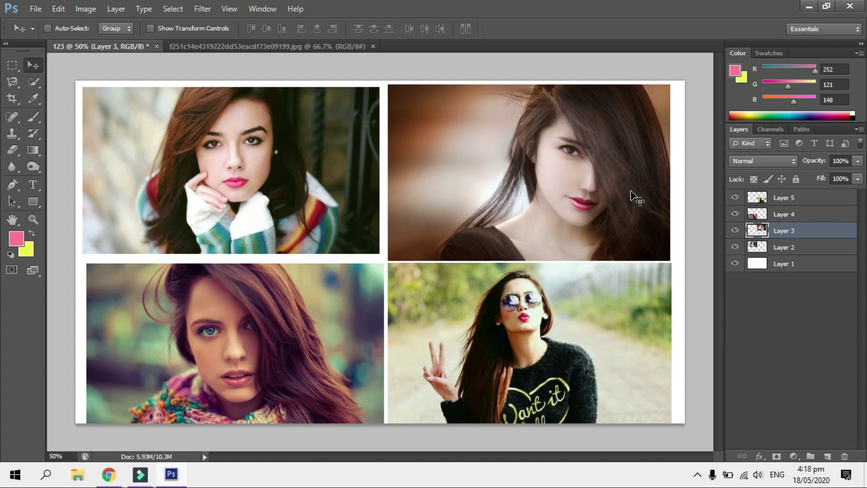
- Scale the top-left photo (Layer 2) up to about 101% so its edges meet neighbouring photos
{"action": "right_click", "coordinate": [291, 128]}
{"action": "right_click", "coordinate": [232, 116]}
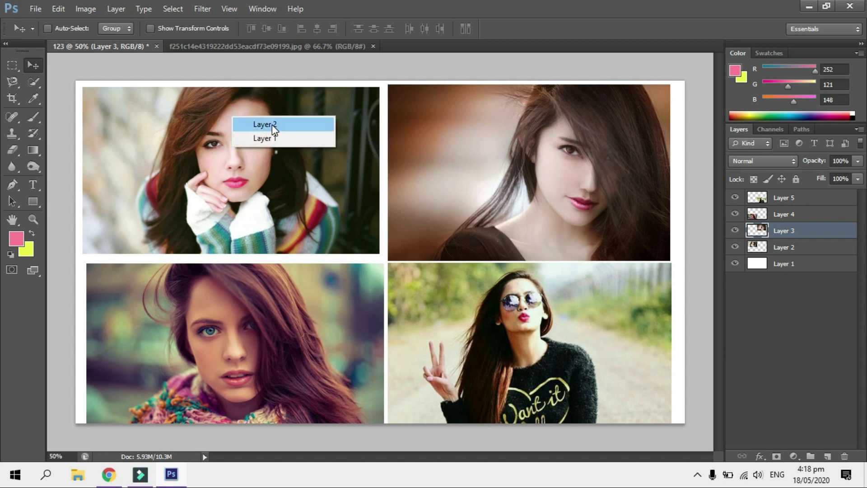
{"action": "left_click", "coordinate": [361, 231]}
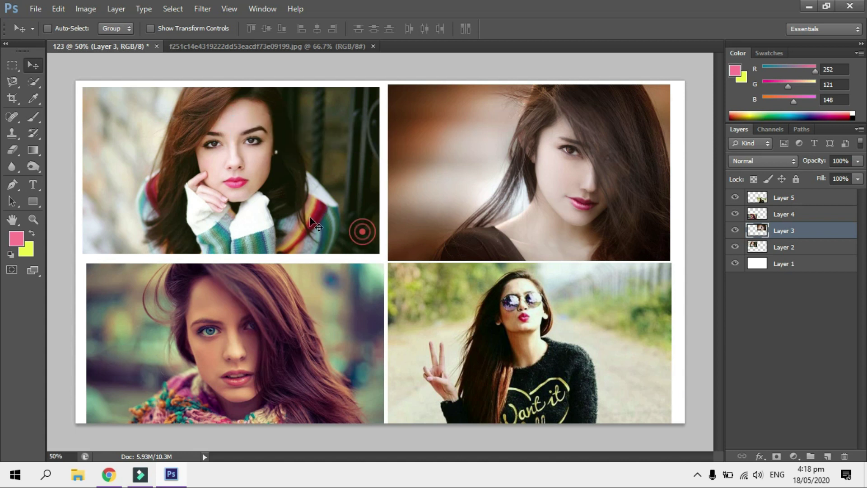
{"action": "left_click", "coordinate": [736, 247]}
{"action": "left_click", "coordinate": [735, 246]}
{"action": "left_click", "coordinate": [736, 247]}
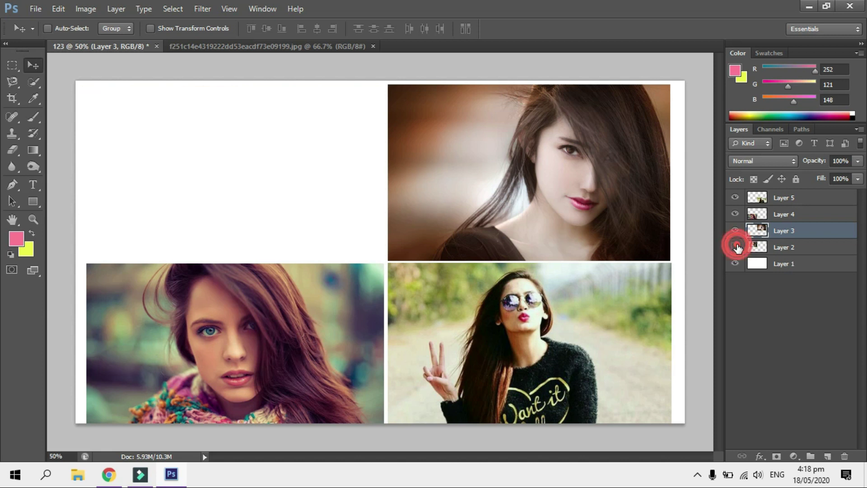
{"action": "left_click", "coordinate": [735, 247]}
{"action": "left_click", "coordinate": [805, 253]}
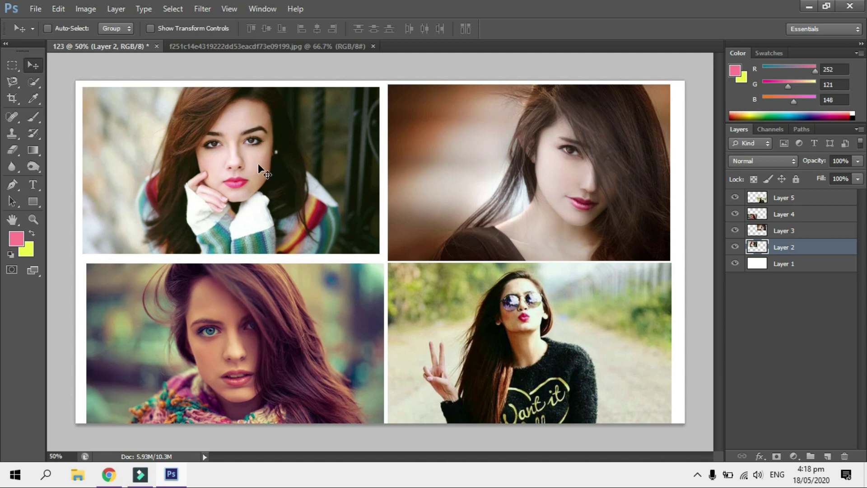
{"action": "key", "text": "ctrl+t"}
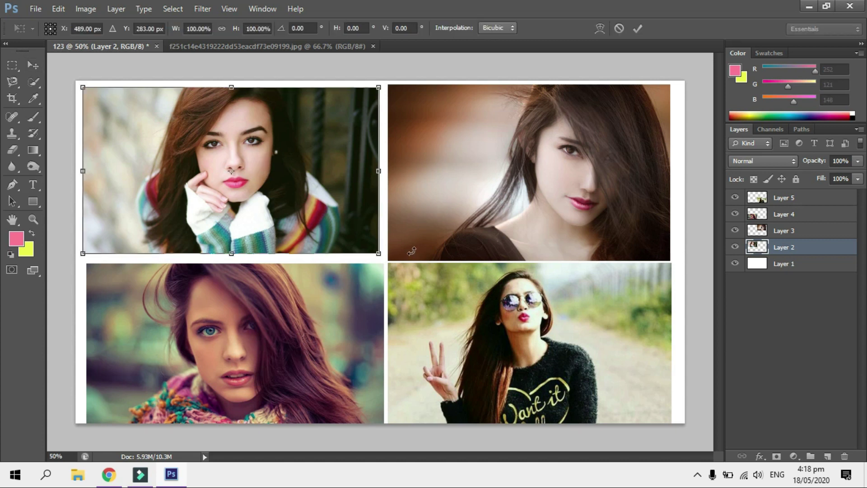
{"action": "left_click_drag", "start_coordinate": [381, 254], "coordinate": [382, 262]}
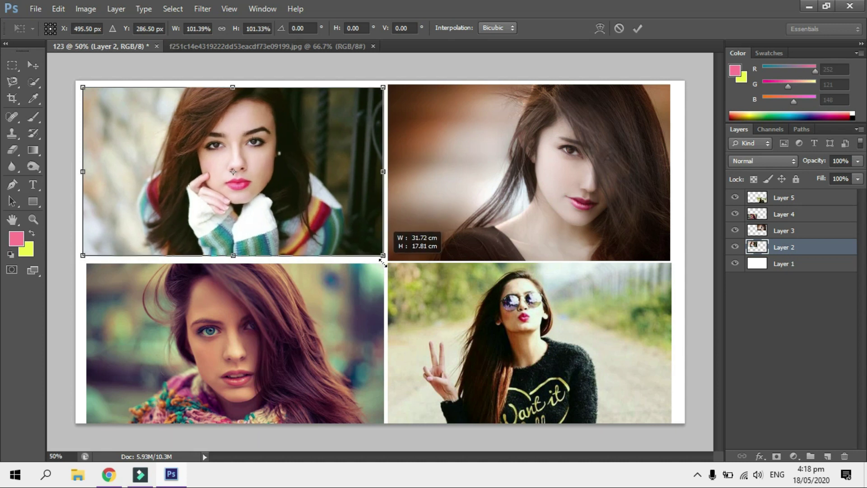
{"action": "key", "text": "Return"}
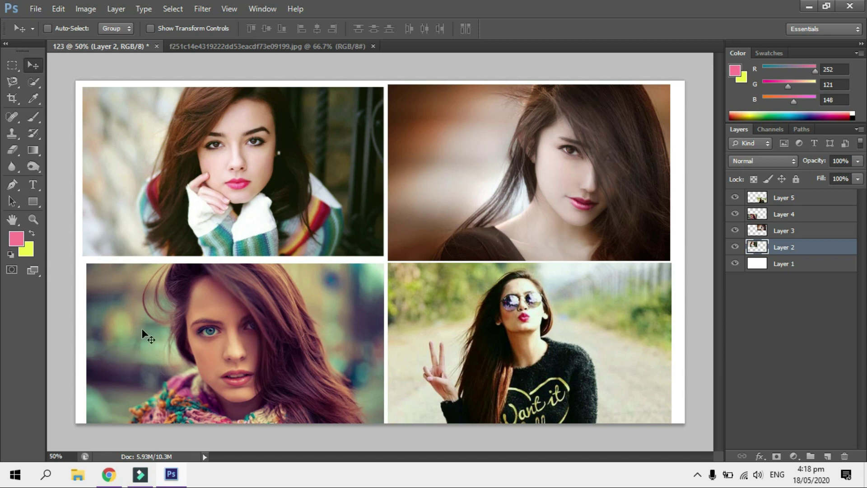
- Enlarge the bottom-left photo (Layer 4) slightly and nudge it up
{"action": "right_click", "coordinate": [250, 325]}
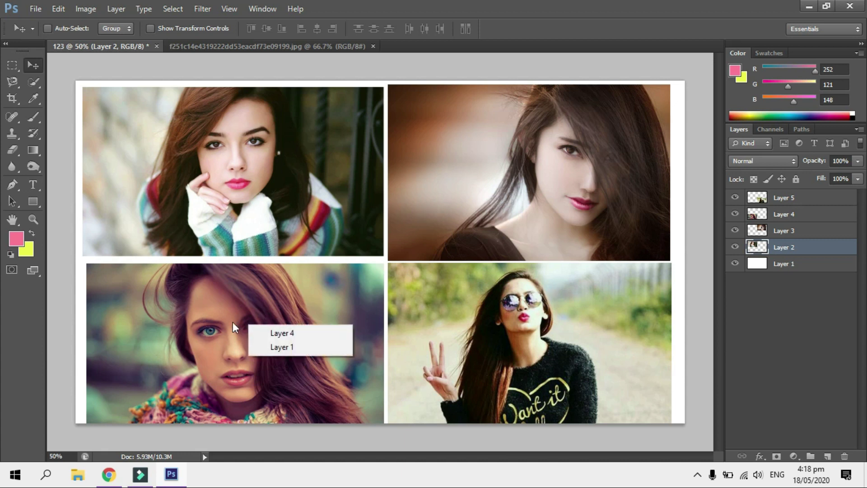
{"action": "left_click", "coordinate": [233, 321]}
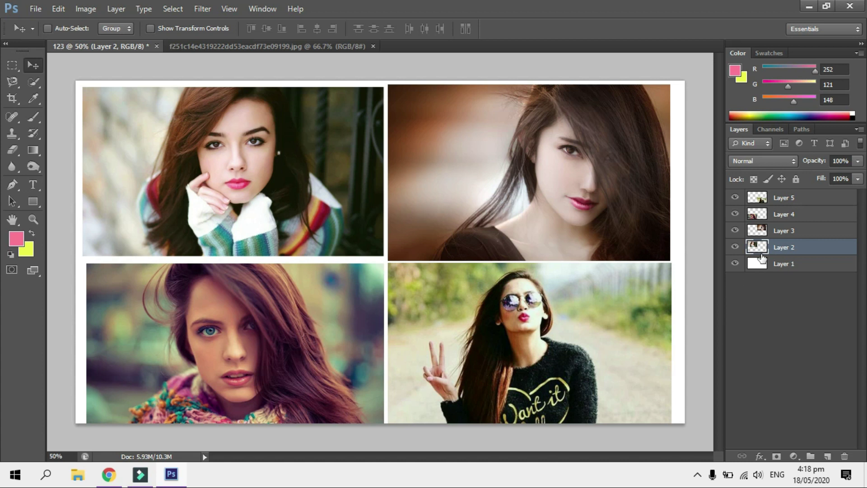
{"action": "left_click", "coordinate": [735, 214]}
{"action": "left_click", "coordinate": [735, 214]}
{"action": "left_click", "coordinate": [820, 215]}
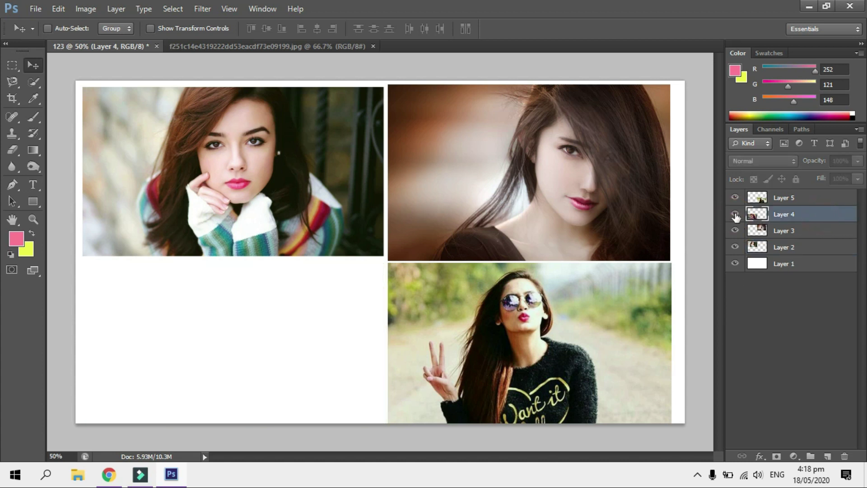
{"action": "left_click", "coordinate": [735, 214]}
{"action": "key", "text": "ctrl+t"}
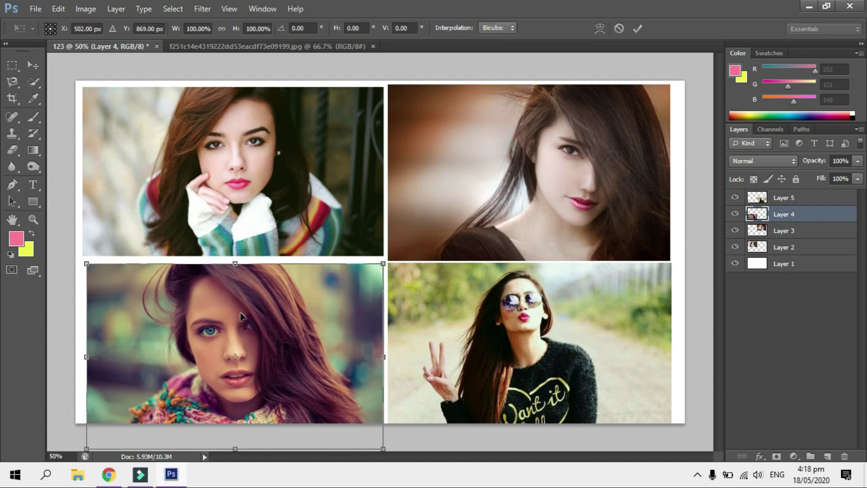
{"action": "left_click_drag", "start_coordinate": [86, 263], "coordinate": [84, 262]}
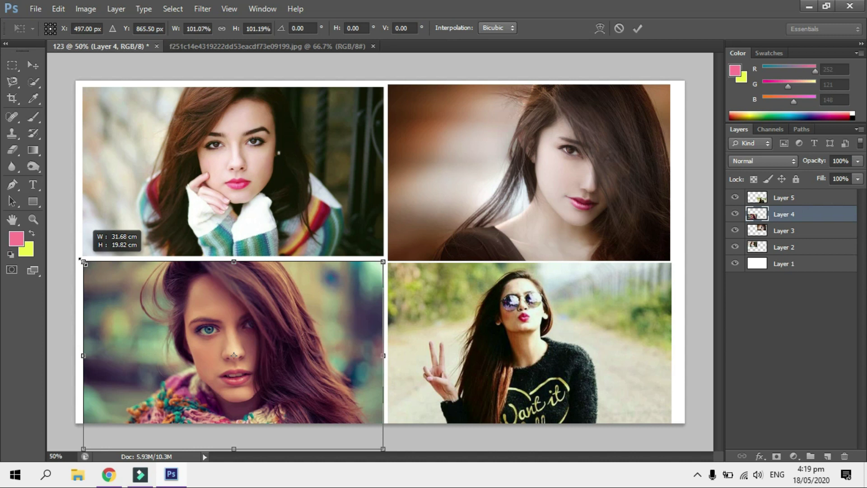
{"action": "key", "text": "Return"}
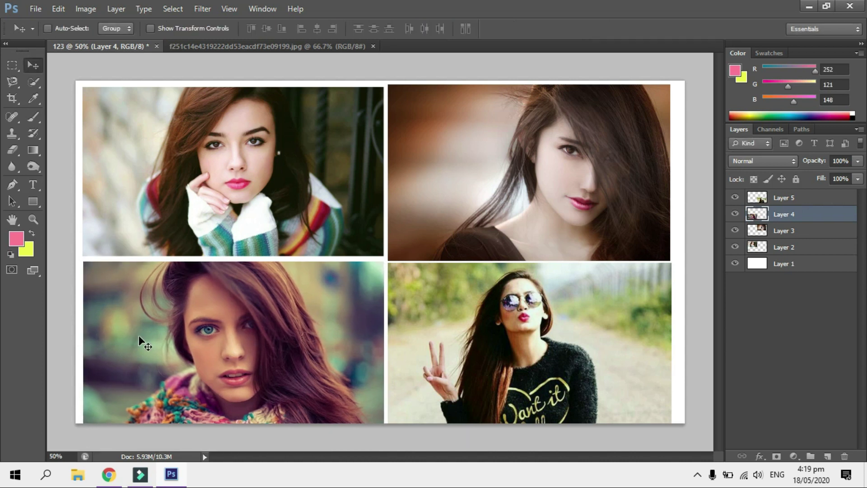
{"action": "key", "text": "Up"}
{"action": "key", "text": "Up"}
{"action": "key", "text": "Up"}
{"action": "key", "text": "Up"}
{"action": "key", "text": "Up"}
{"action": "key", "text": "Up"}
{"action": "key", "text": "Up"}
{"action": "key", "text": "Up"}
{"action": "key", "text": "Up"}
{"action": "key", "text": "Up"}
{"action": "key", "text": "Up"}
{"action": "key", "text": "Up"}
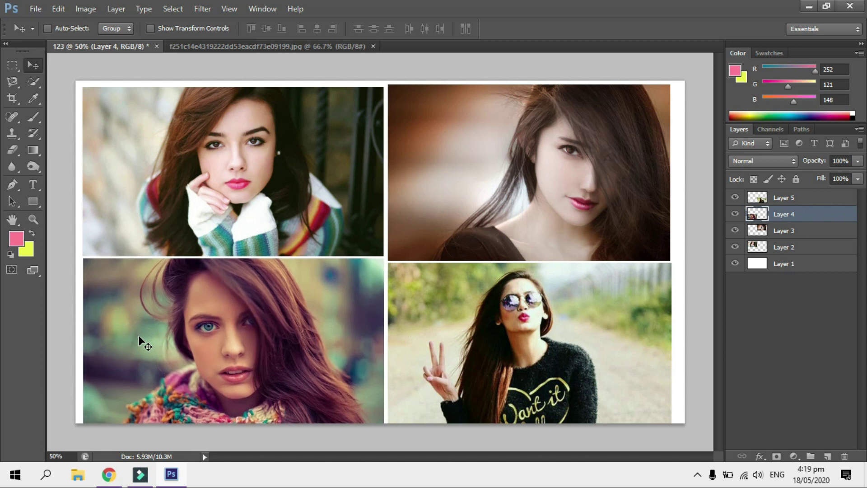
- Shrink the top-right photo (Layer 3) slightly from its corner
{"action": "right_click", "coordinate": [478, 140]}
{"action": "left_click", "coordinate": [477, 140]}
{"action": "right_click", "coordinate": [477, 139]}
{"action": "left_click", "coordinate": [486, 144]}
{"action": "key", "text": "ctrl+t"}
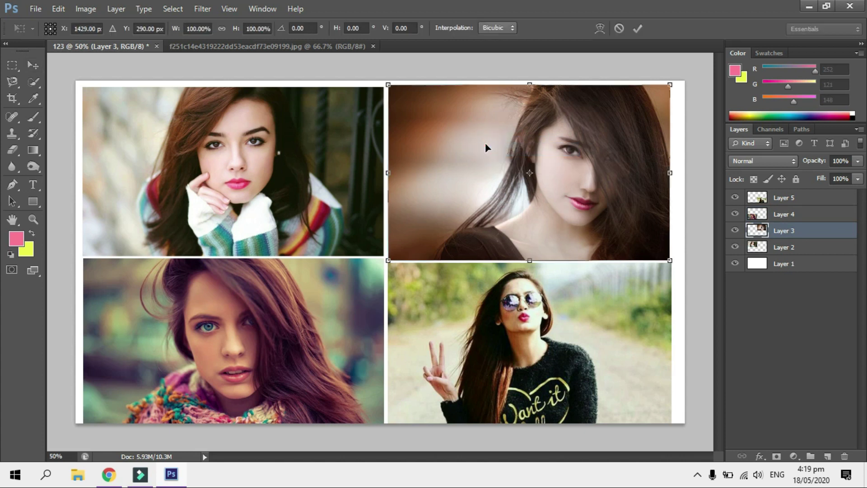
{"action": "left_click_drag", "start_coordinate": [670, 260], "coordinate": [662, 255]}
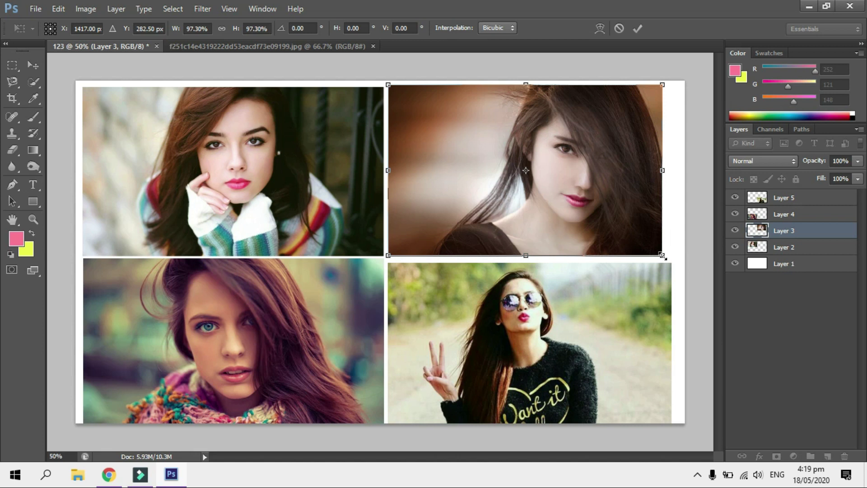
{"action": "key", "text": "Return"}
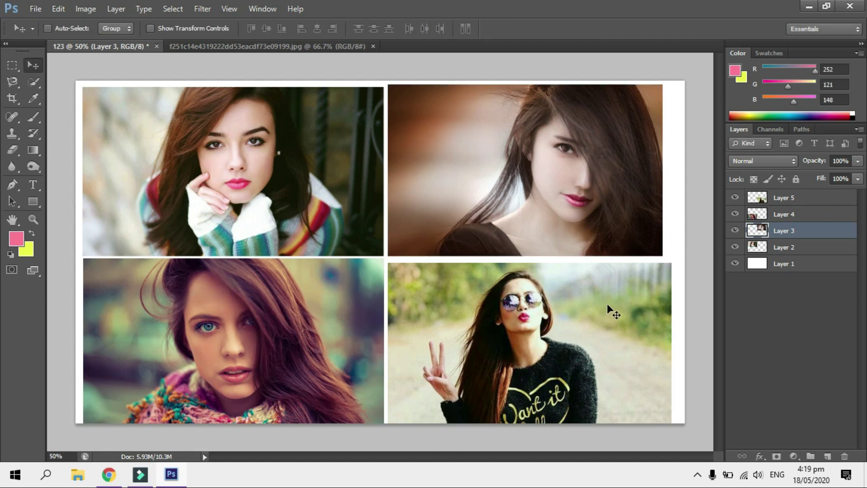
- Shrink the bottom-right photo (Layer 5) to about 96% and move it up under the top row
{"action": "left_click", "coordinate": [802, 199]}
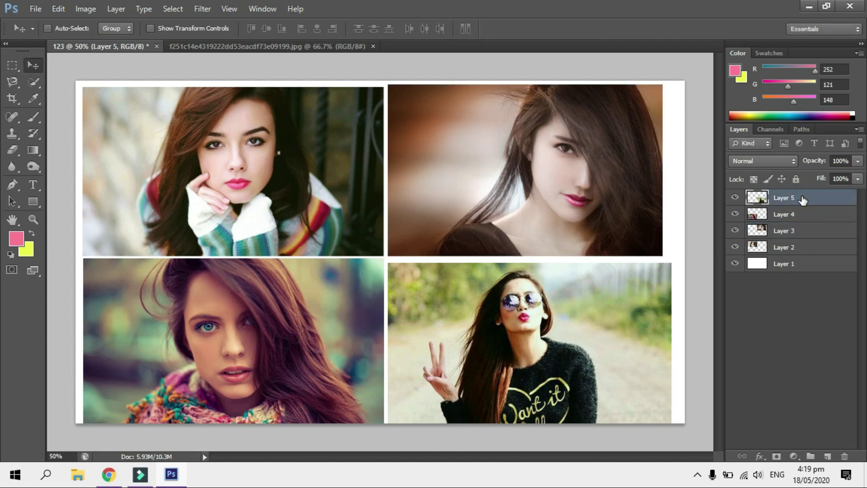
{"action": "key", "text": "ctrl+t"}
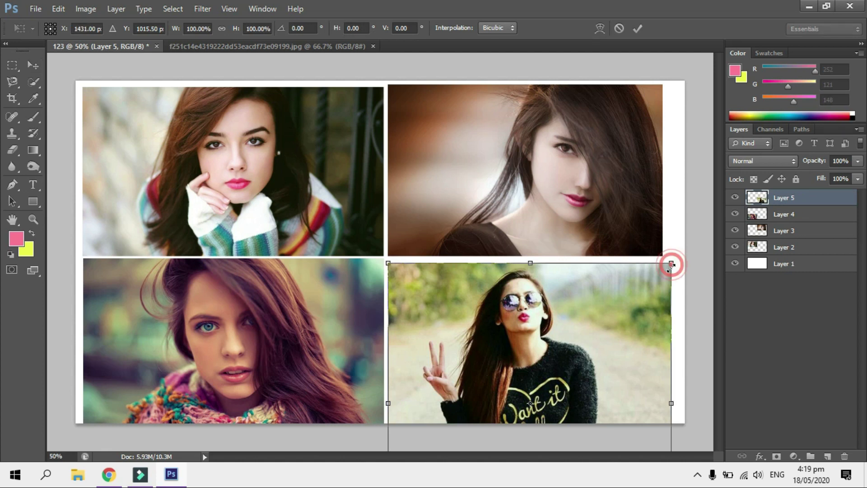
{"action": "left_click_drag", "start_coordinate": [672, 263], "coordinate": [661, 273]}
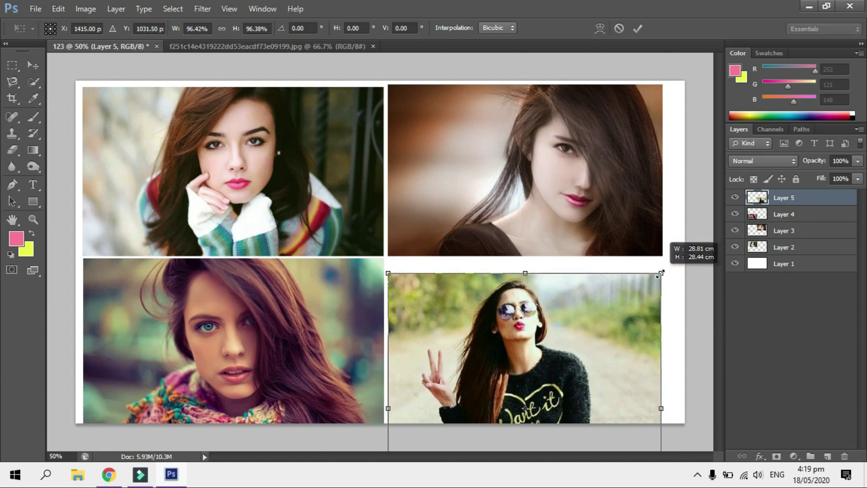
{"action": "key", "text": "Return"}
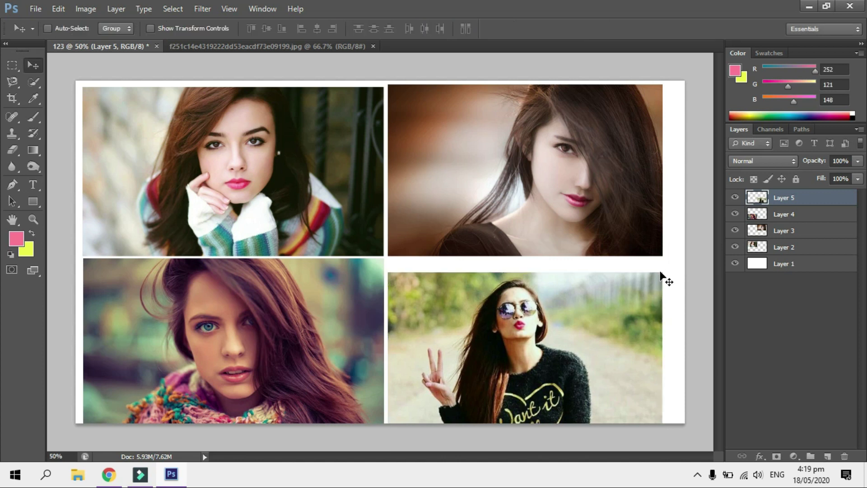
{"action": "right_click", "coordinate": [593, 343]}
{"action": "left_click", "coordinate": [595, 341]}
{"action": "key", "text": "shift+Up"}
{"action": "key", "text": "shift+Up"}
{"action": "key", "text": "shift+Up"}
{"action": "key", "text": "shift+Up"}
{"action": "key", "text": "shift+Up"}
{"action": "key", "text": "shift+Up"}
{"action": "key", "text": "shift+Up"}
{"action": "key", "text": "Down"}
{"action": "key", "text": "Down"}
{"action": "key", "text": "Down"}
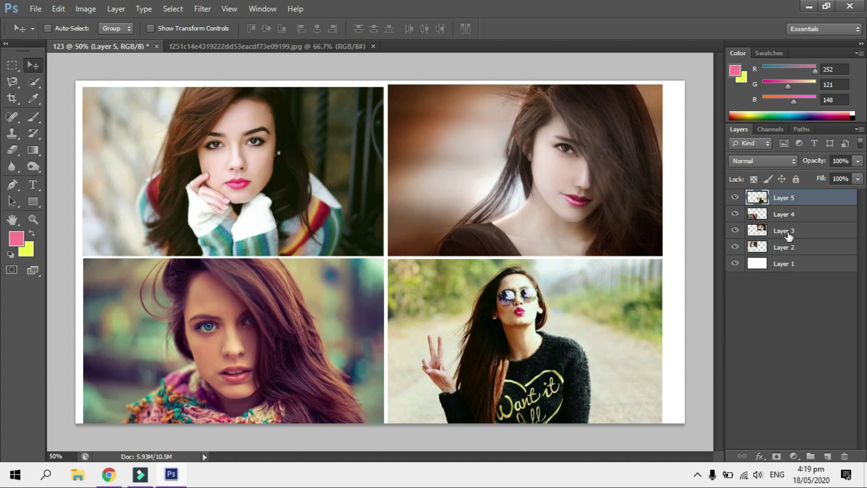
- Check the right-hand photos' layout, then shrink the top-right photo (Layer 3) to 98.5%
{"action": "left_click", "coordinate": [734, 197]}
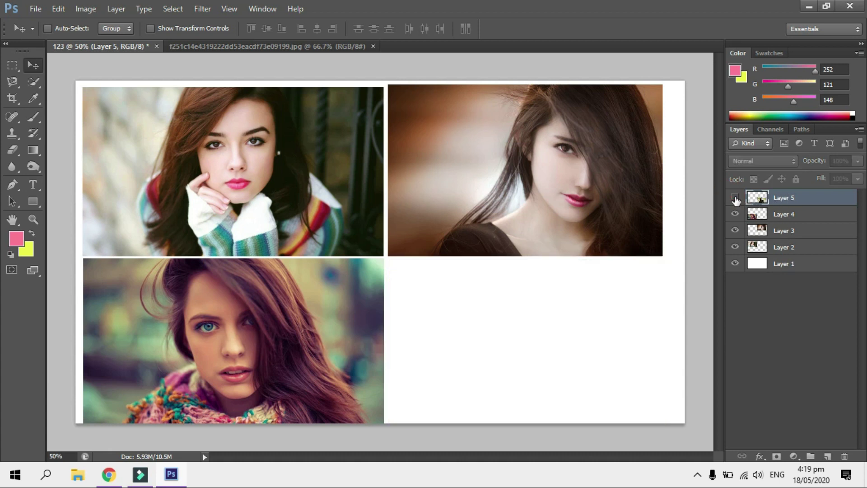
{"action": "left_click", "coordinate": [735, 214]}
{"action": "left_click", "coordinate": [735, 231]}
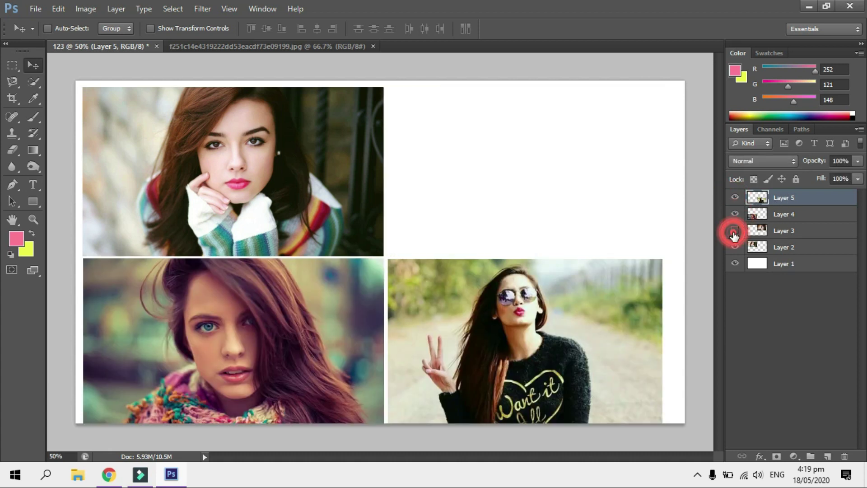
{"action": "left_click", "coordinate": [735, 231]}
{"action": "left_click", "coordinate": [783, 231]}
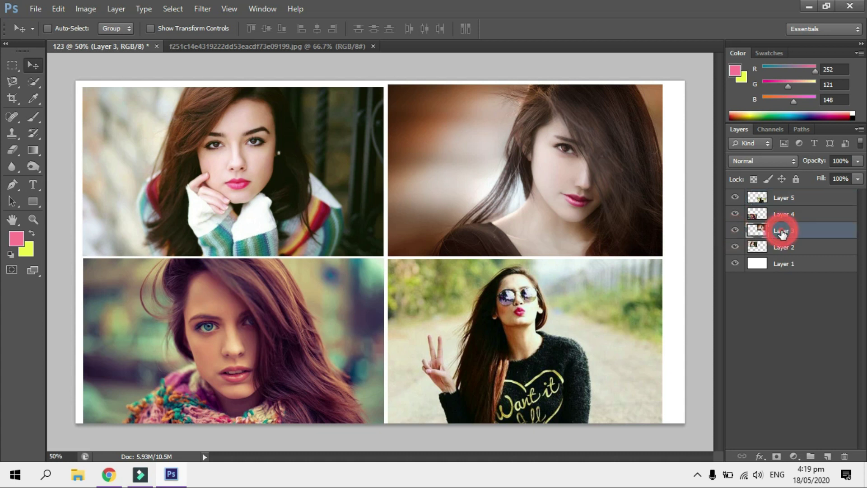
{"action": "key", "text": "ctrl+t"}
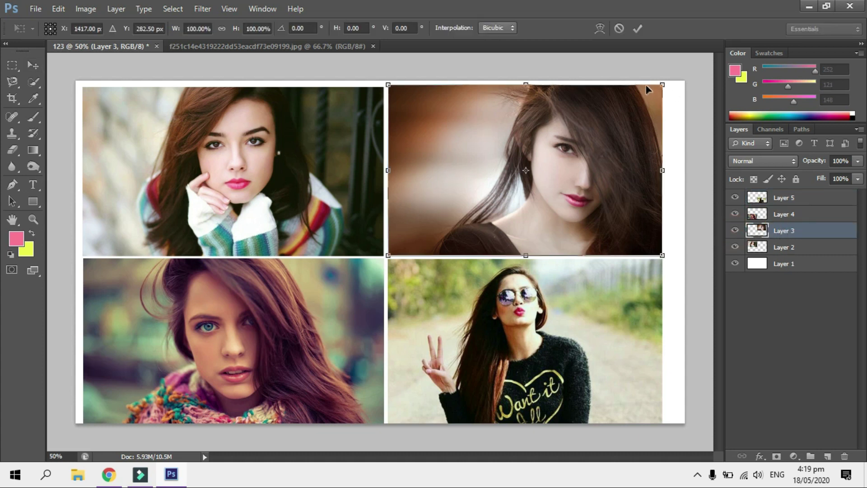
{"action": "left_click_drag", "start_coordinate": [662, 84], "coordinate": [659, 88]}
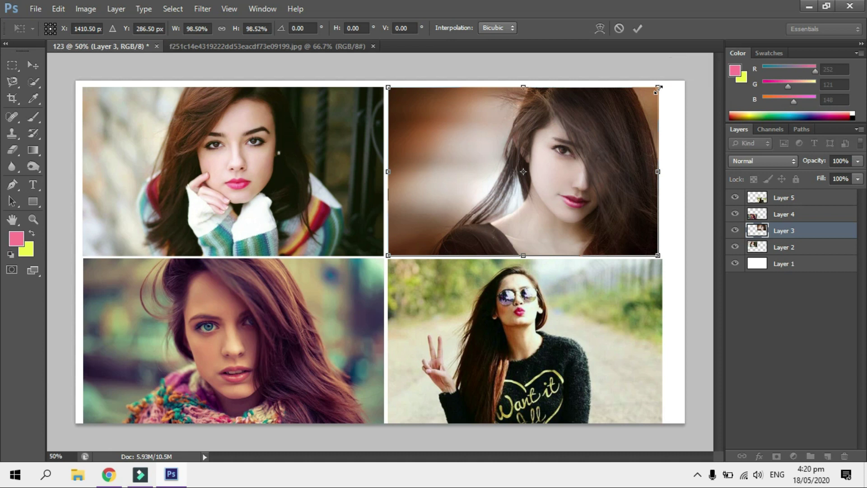
{"action": "key", "text": "Return"}
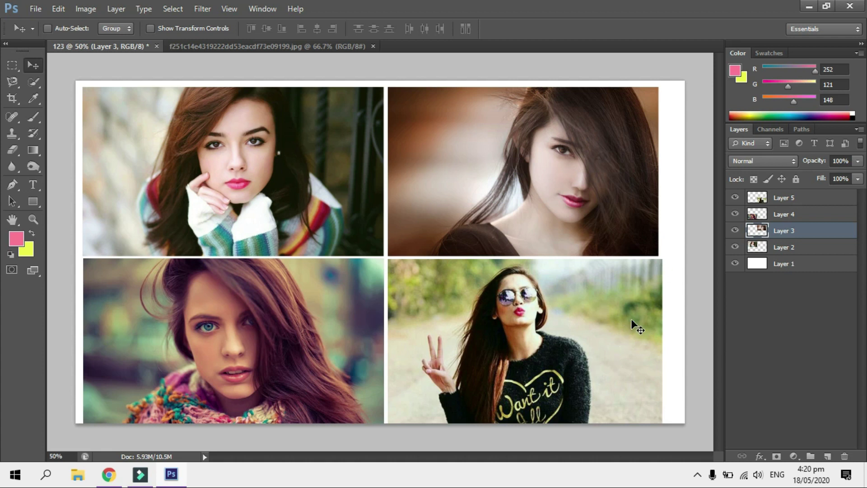
- Shrink the bottom-right photo (Layer 5) to about 98.7% and fine-tune its vertical position
{"action": "left_click", "coordinate": [786, 198]}
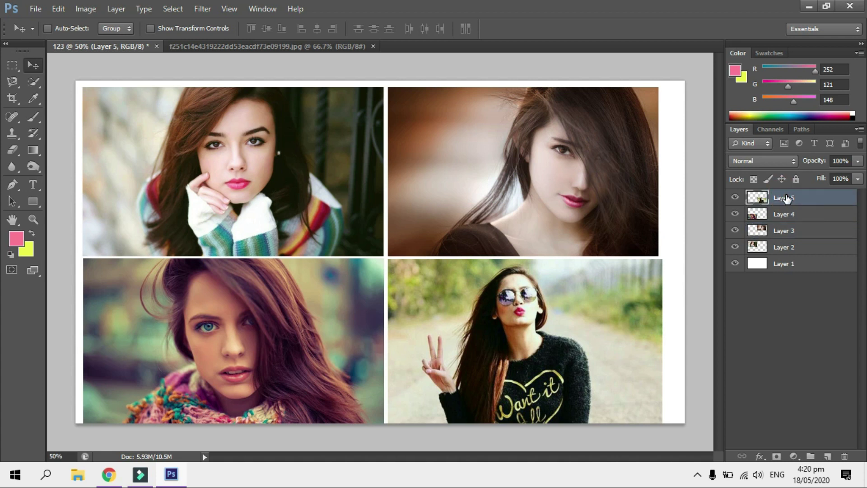
{"action": "key", "text": "ctrl+t"}
{"action": "left_click_drag", "start_coordinate": [663, 261], "coordinate": [660, 264]}
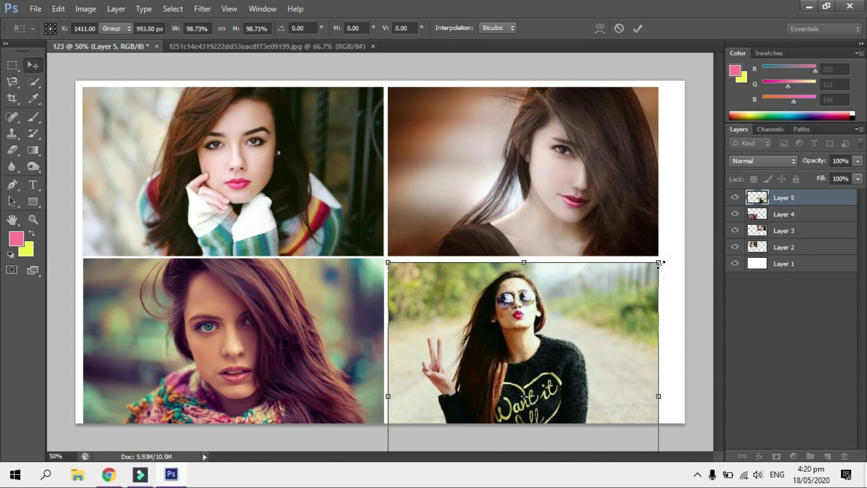
{"action": "key", "text": "Return"}
{"action": "key", "text": "Up"}
{"action": "key", "text": "Up"}
{"action": "key", "text": "Up"}
{"action": "key", "text": "Up"}
{"action": "key", "text": "Up"}
{"action": "key", "text": "Up"}
{"action": "key", "text": "Up"}
{"action": "key", "text": "Up"}
{"action": "key", "text": "Up"}
{"action": "key", "text": "Down"}
{"action": "key", "text": "Down"}
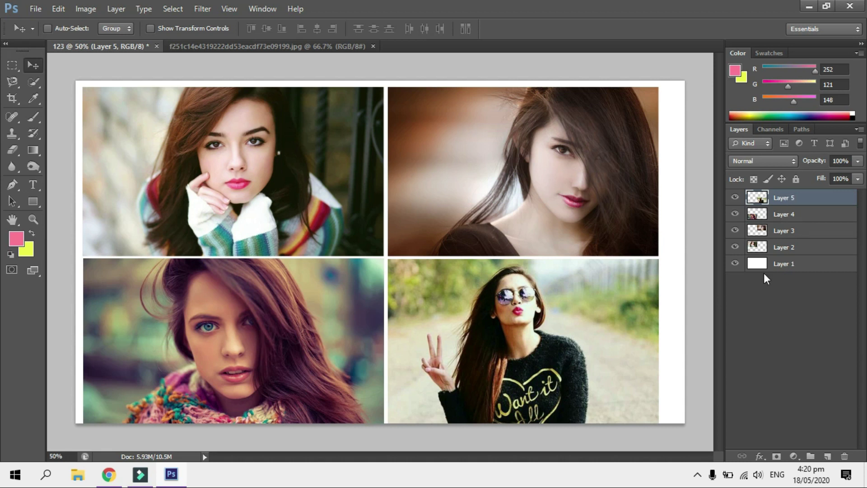
- Select all five layers and try nudging them right, then shift them back left
{"action": "left_click", "coordinate": [782, 270]}
{"action": "left_click", "coordinate": [782, 198]}
{"action": "left_click", "coordinate": [786, 215], "text": "ctrl"}
{"action": "left_click", "coordinate": [786, 231], "text": "ctrl"}
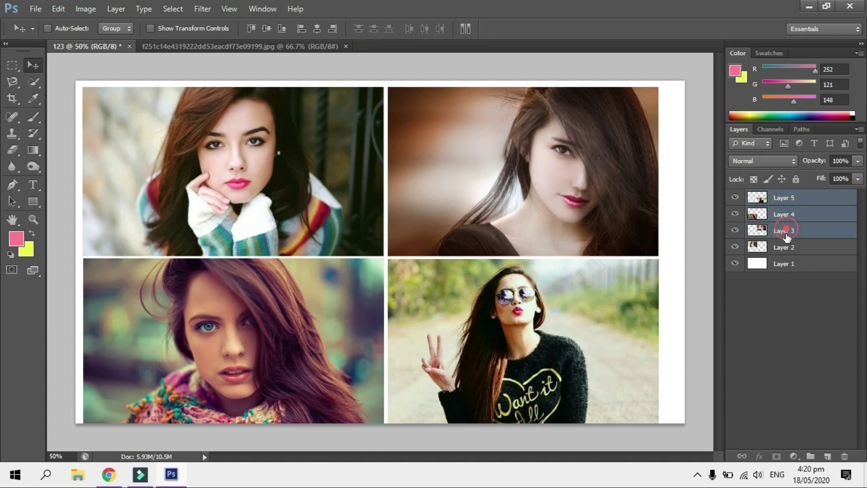
{"action": "left_click", "coordinate": [785, 247], "text": "ctrl"}
{"action": "left_click", "coordinate": [785, 266], "text": "ctrl"}
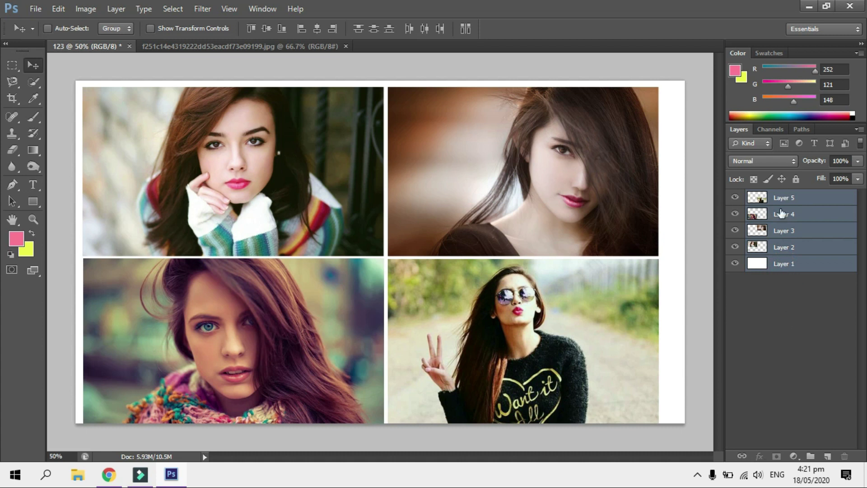
{"action": "key", "text": "Right"}
{"action": "key", "text": "Right"}
{"action": "key", "text": "Right"}
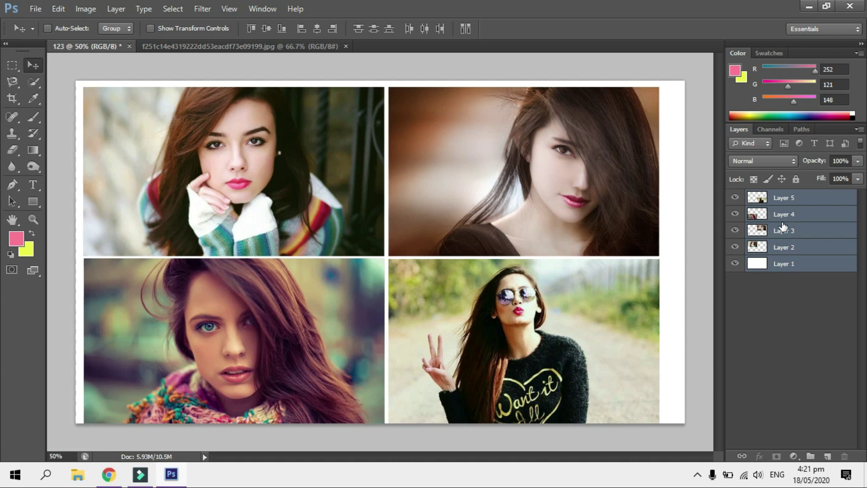
{"action": "key", "text": "Right"}
{"action": "key", "text": "Right"}
{"action": "key", "text": "Right"}
{"action": "key", "text": "Right"}
{"action": "key", "text": "Right"}
{"action": "key", "text": "Right"}
{"action": "key", "text": "Right"}
{"action": "key", "text": "Right"}
{"action": "key", "text": "Right"}
{"action": "key", "text": "Right"}
{"action": "key", "text": "Right"}
{"action": "key", "text": "Right"}
{"action": "key", "text": "Right"}
{"action": "key", "text": "Right"}
{"action": "key", "text": "Right"}
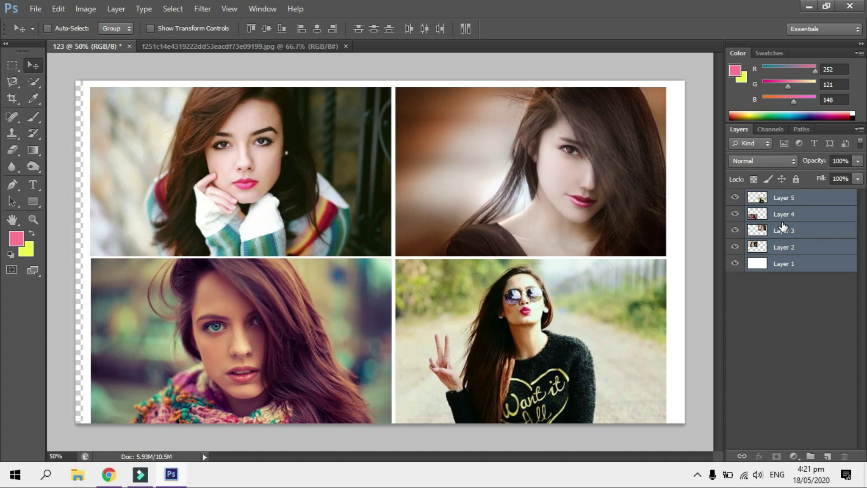
{"action": "key", "text": "Right"}
{"action": "key", "text": "Right"}
{"action": "key", "text": "Right"}
{"action": "key", "text": "Right"}
{"action": "key", "text": "Right"}
{"action": "key", "text": "Right"}
{"action": "key", "text": "Right"}
{"action": "key", "text": "Right"}
{"action": "key", "text": "Right"}
{"action": "key", "text": "Right"}
{"action": "key", "text": "Right"}
{"action": "key", "text": "Right"}
{"action": "key", "text": "Right"}
{"action": "key", "text": "Right"}
{"action": "key", "text": "Right"}
{"action": "key", "text": "Right"}
{"action": "key", "text": "Right"}
{"action": "key", "text": "Right"}
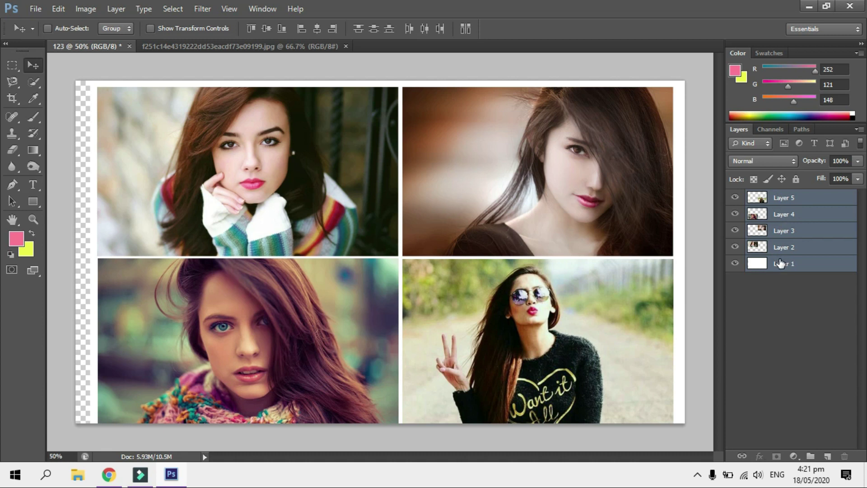
{"action": "key", "text": "shift+Left"}
{"action": "key", "text": "shift+Left"}
{"action": "key", "text": "shift+Left"}
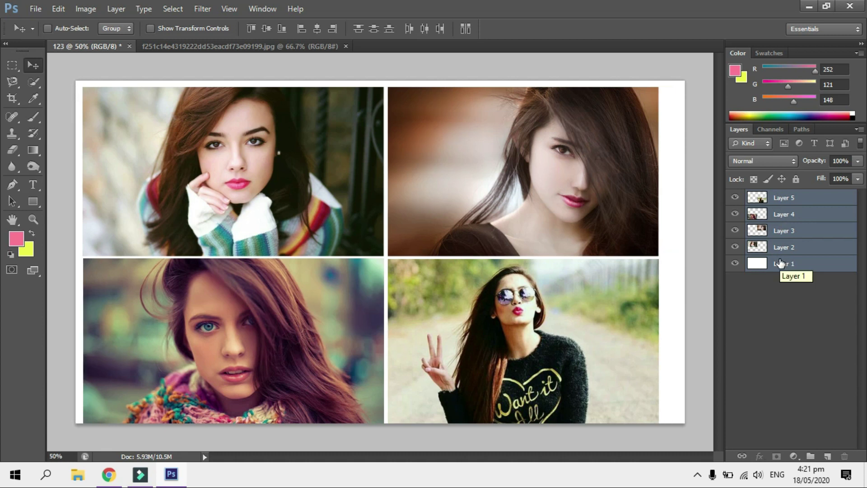
- Select only the photo Layers 2–5 and nudge the four-photo block toward the canvas centre
{"action": "left_click", "coordinate": [783, 297]}
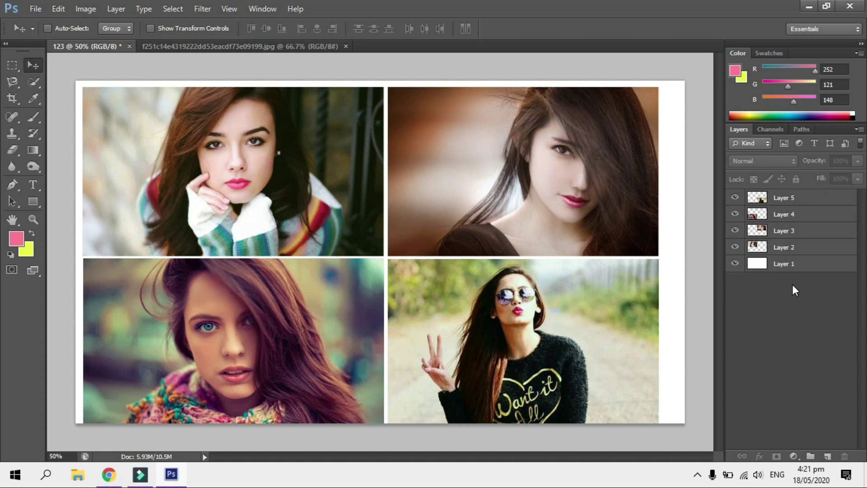
{"action": "left_click", "coordinate": [790, 198]}
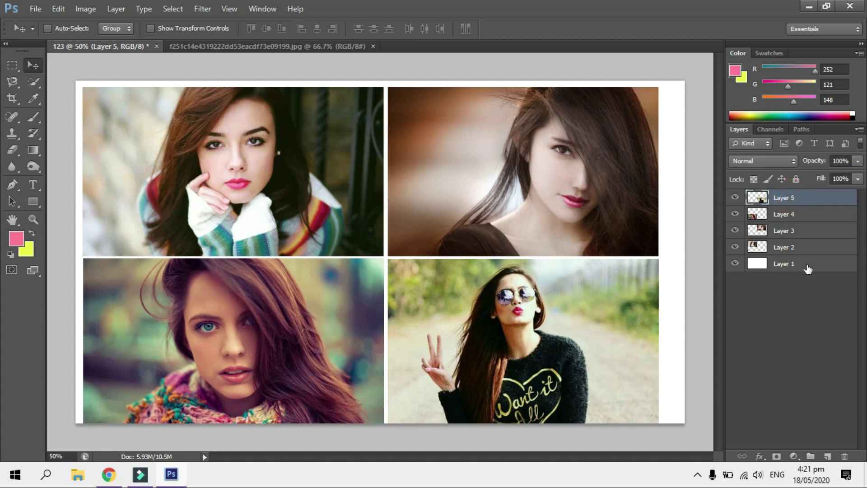
{"action": "left_click", "coordinate": [788, 217], "text": "shift"}
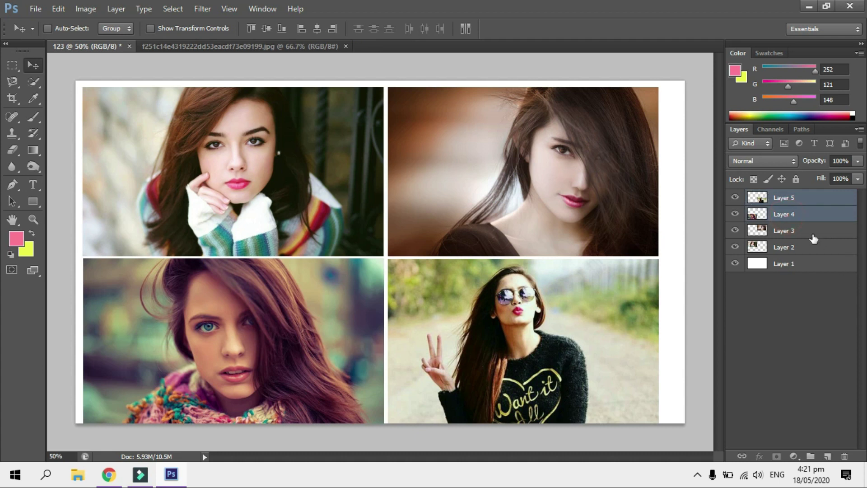
{"action": "left_click", "coordinate": [797, 231], "text": "shift"}
{"action": "left_click", "coordinate": [799, 249], "text": "shift"}
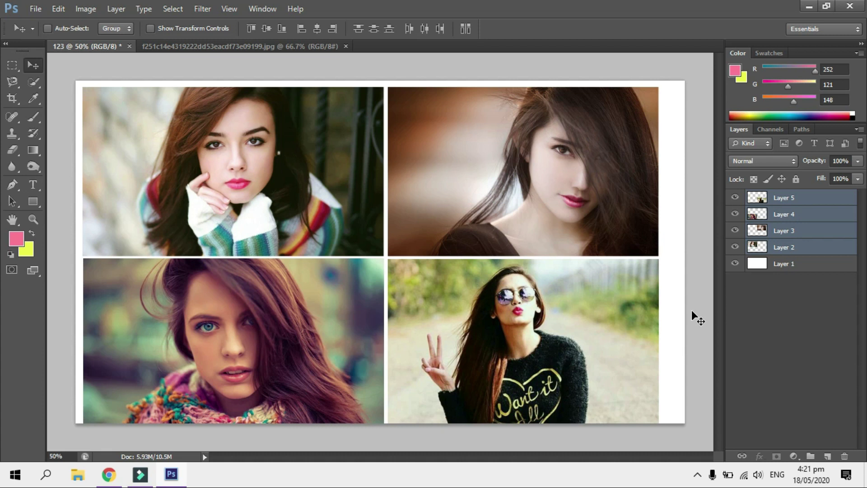
{"action": "key", "text": "shift+Right"}
{"action": "key", "text": "shift+Right"}
{"action": "key", "text": "shift+Right"}
{"action": "key", "text": "shift+Right"}
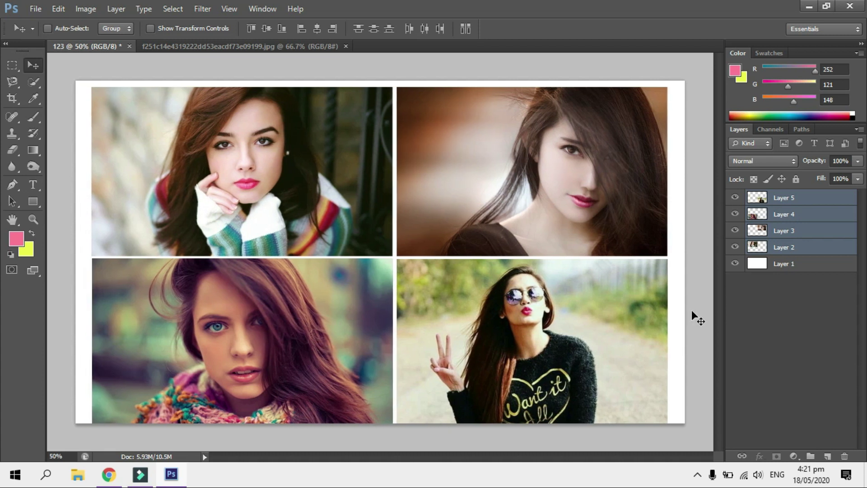
{"action": "key", "text": "Right"}
{"action": "key", "text": "Right"}
{"action": "key", "text": "Right"}
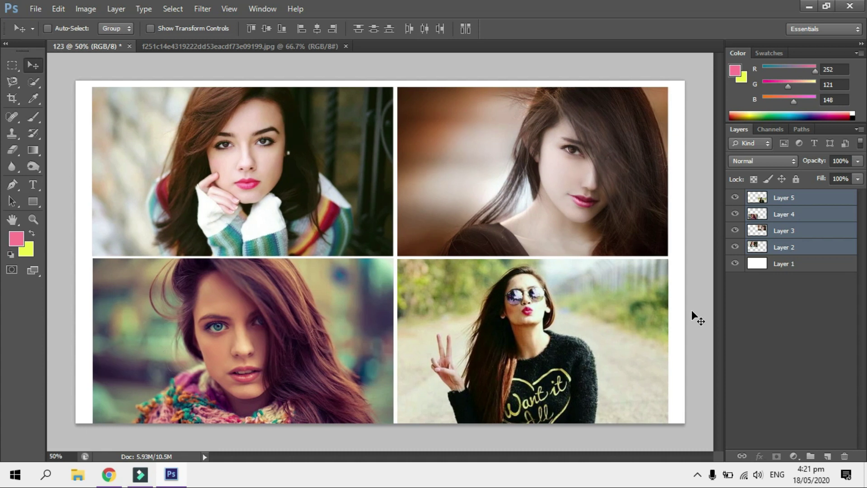
{"action": "key", "text": "Right"}
{"action": "key", "text": "Right"}
{"action": "key", "text": "Right"}
{"action": "key", "text": "Right"}
{"action": "key", "text": "Right"}
{"action": "key", "text": "Right"}
{"action": "key", "text": "Left"}
{"action": "key", "text": "Left"}
{"action": "key", "text": "Left"}
{"action": "key", "text": "Left"}
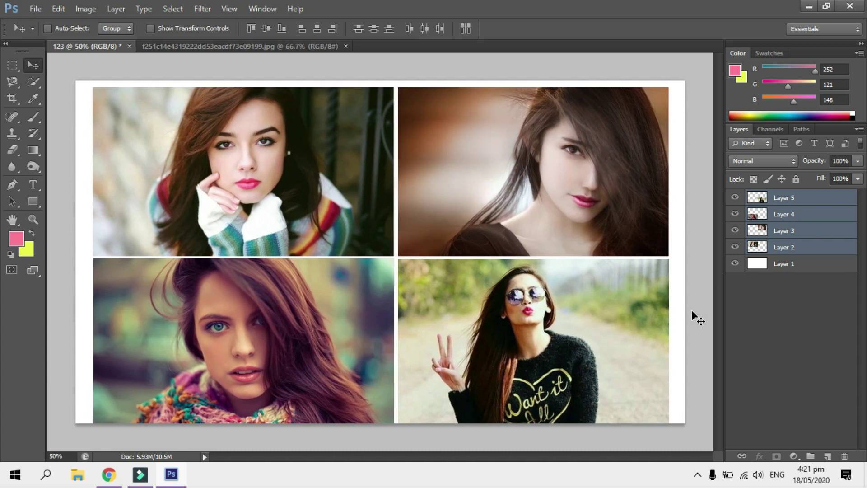
{"action": "key", "text": "Left"}
{"action": "key", "text": "Left"}
{"action": "key", "text": "Left"}
{"action": "key", "text": "Left"}
{"action": "key", "text": "Left"}
{"action": "key", "text": "Left"}
{"action": "key", "text": "Left"}
{"action": "key", "text": "Left"}
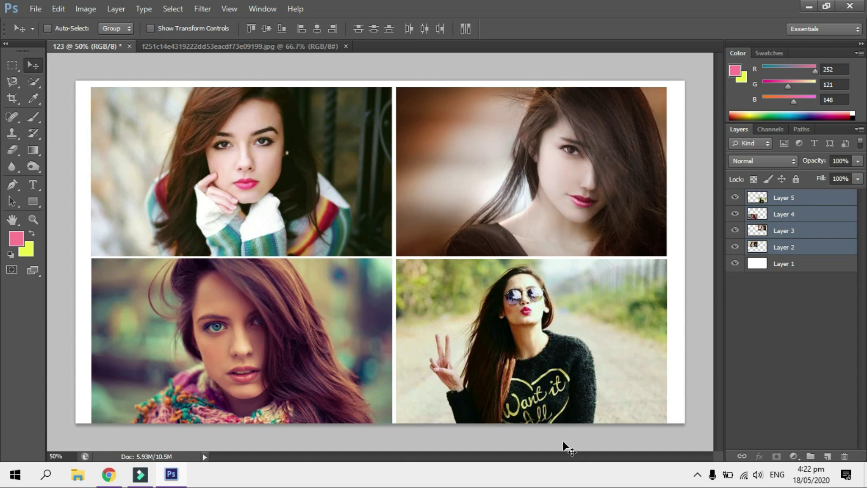
{"action": "left_click", "coordinate": [772, 329]}
{"action": "right_click", "coordinate": [590, 329]}
{"action": "left_click", "coordinate": [592, 331]}
{"action": "left_click_drag", "start_coordinate": [582, 337], "coordinate": [571, 235]}
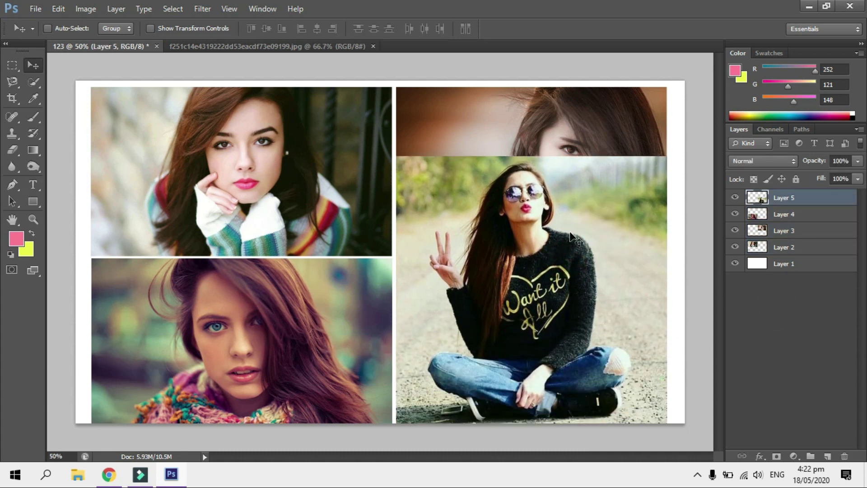
{"action": "key", "text": "ctrl+z"}
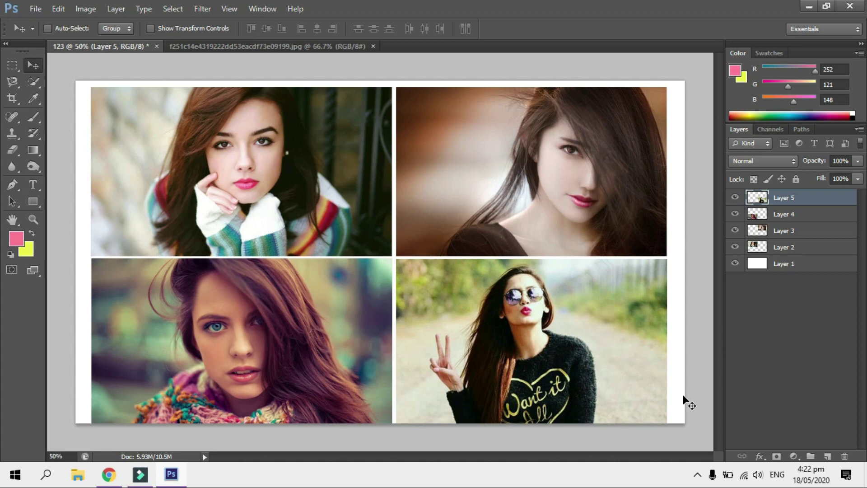
{"action": "left_click", "coordinate": [14, 98]}
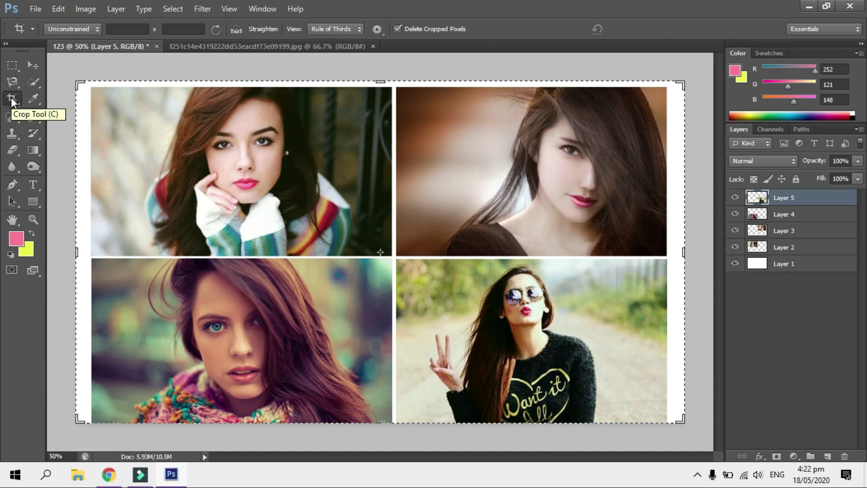
- Crop document 123 to its full page bounds, applying the crop twice
{"action": "left_click", "coordinate": [11, 101]}
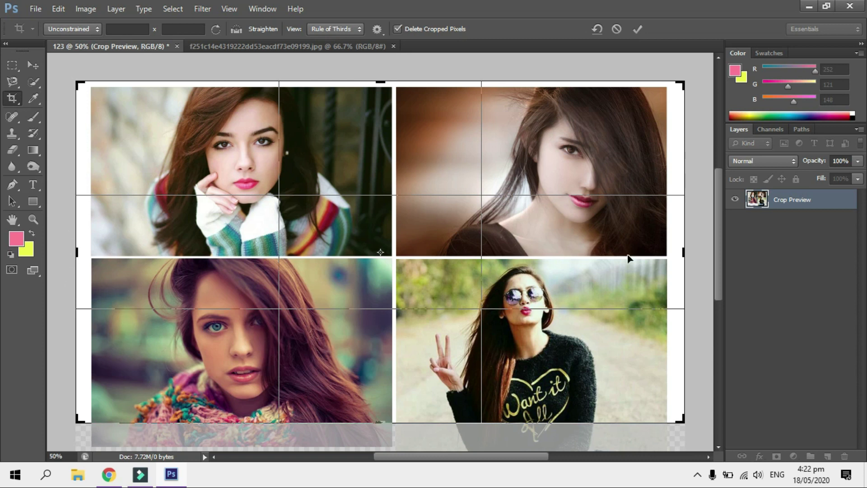
{"action": "key", "text": "Return"}
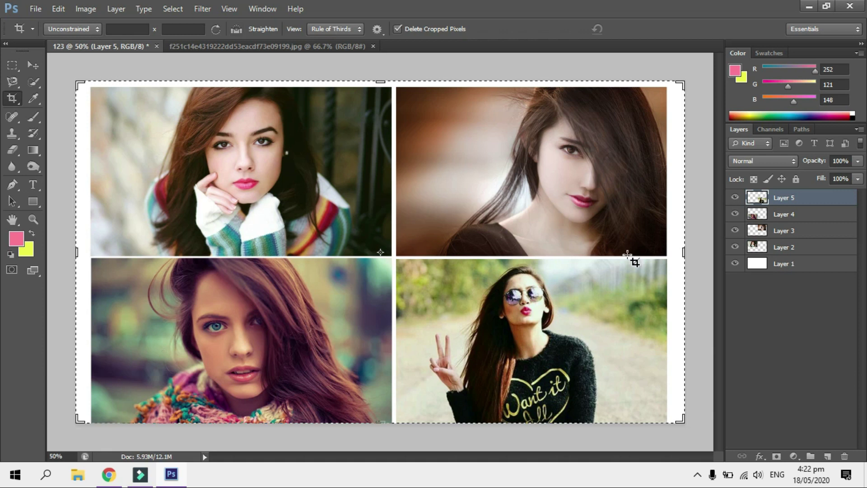
{"action": "left_click", "coordinate": [628, 255]}
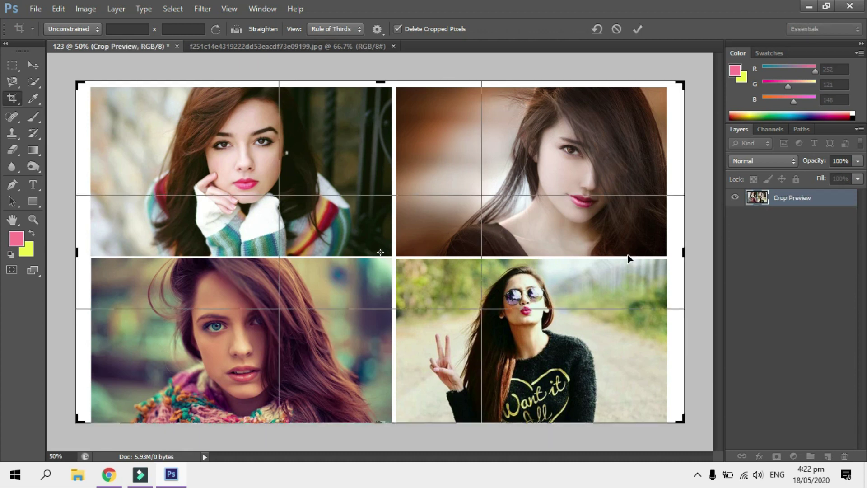
{"action": "key", "text": "Return"}
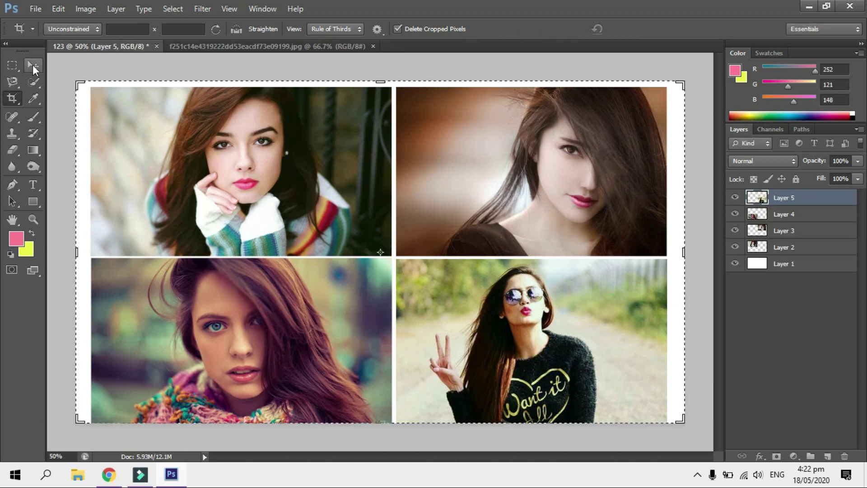
- Select Layers 2–5 with the Move tool and nudge the four photos up together
{"action": "left_click", "coordinate": [30, 66]}
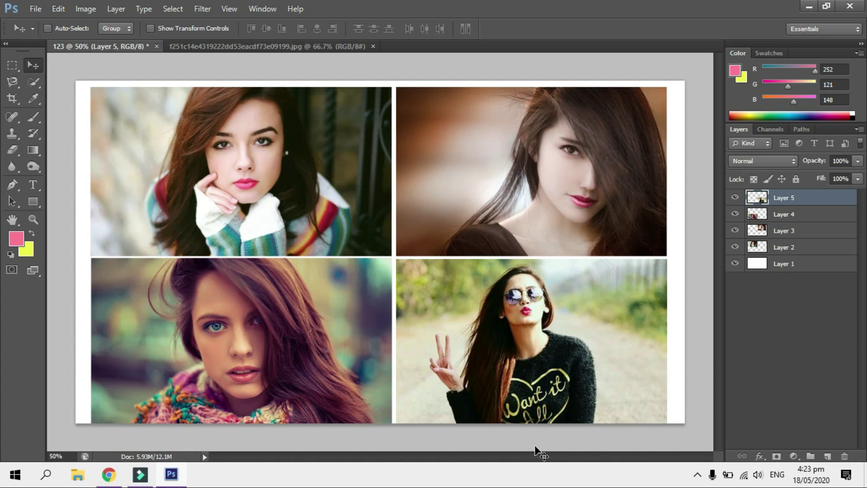
{"action": "left_click_drag", "start_coordinate": [609, 329], "coordinate": [611, 285]}
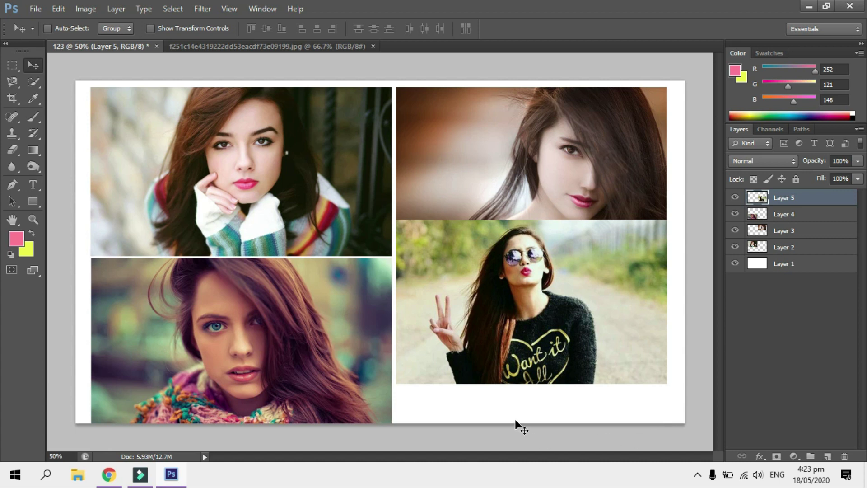
{"action": "key", "text": "ctrl+z"}
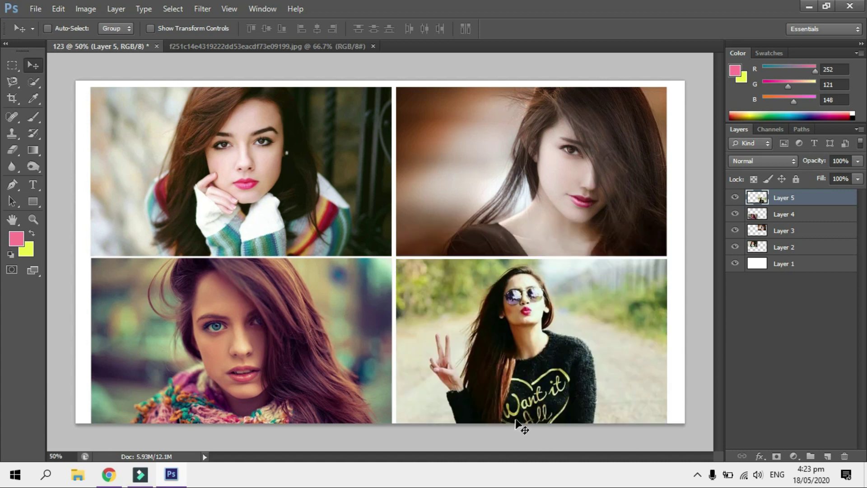
{"action": "left_click", "coordinate": [794, 215], "text": "ctrl"}
{"action": "left_click", "coordinate": [795, 232], "text": "ctrl"}
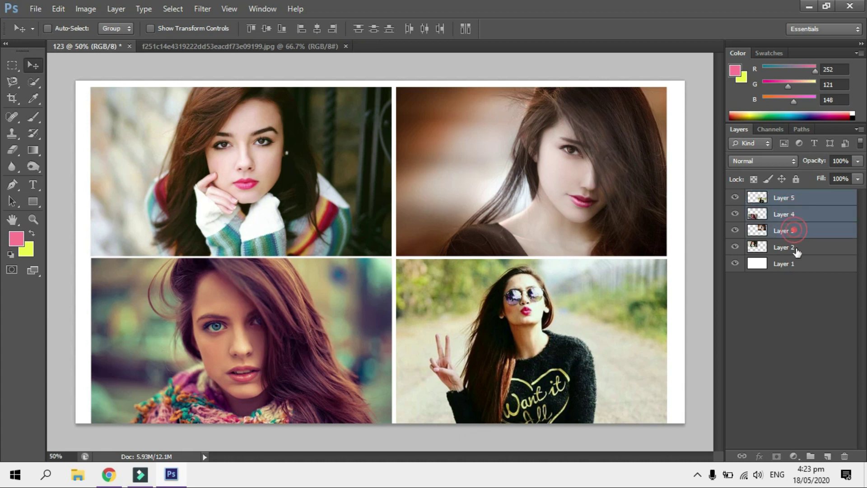
{"action": "left_click", "coordinate": [798, 248], "text": "ctrl"}
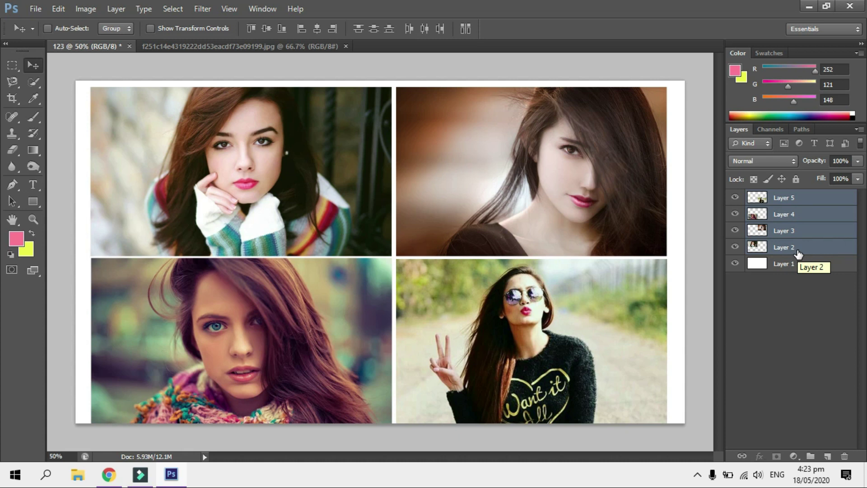
{"action": "key", "text": "Up"}
{"action": "key", "text": "Up"}
{"action": "key", "text": "Up"}
{"action": "key", "text": "Up"}
{"action": "key", "text": "Up"}
{"action": "key", "text": "Up"}
{"action": "key", "text": "Up"}
{"action": "key", "text": "Up"}
{"action": "key", "text": "Up"}
{"action": "key", "text": "Up"}
{"action": "key", "text": "Up"}
{"action": "key", "text": "Up"}
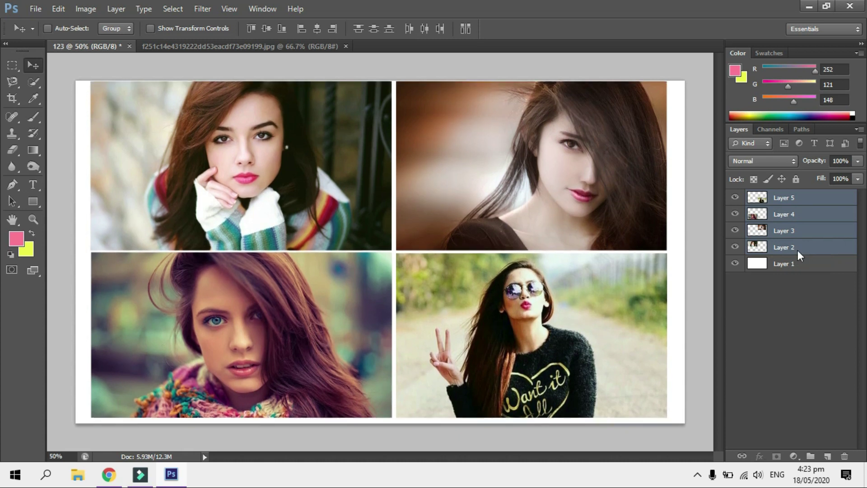
{"action": "key", "text": "Down"}
{"action": "key", "text": "Down"}
{"action": "key", "text": "Down"}
{"action": "key", "text": "Down"}
{"action": "key", "text": "Down"}
{"action": "key", "text": "Down"}
{"action": "key", "text": "Down"}
{"action": "key", "text": "Down"}
{"action": "key", "text": "Down"}
{"action": "key", "text": "Down"}
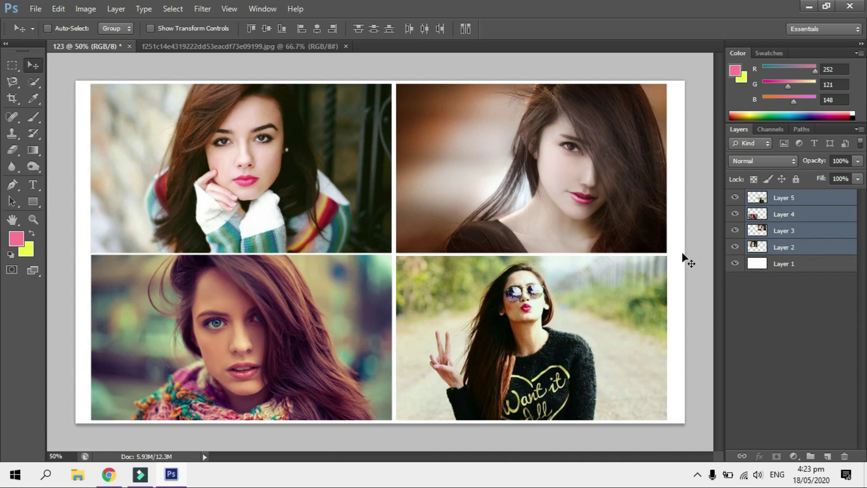
{"action": "left_click", "coordinate": [806, 304]}
- Fill background Layer 1 with a pink foreground colour (about R247 G118 B145)
{"action": "left_click", "coordinate": [796, 270]}
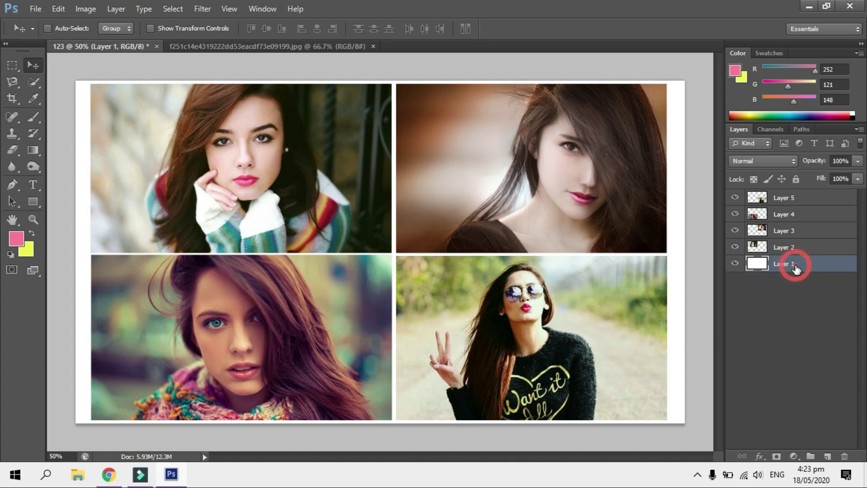
{"action": "left_click", "coordinate": [16, 238]}
{"action": "left_click_drag", "start_coordinate": [609, 280], "coordinate": [588, 247]}
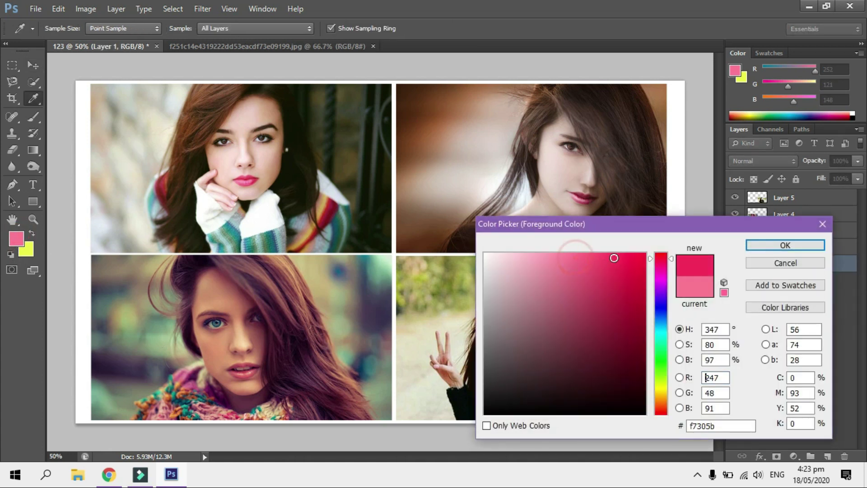
{"action": "left_click_drag", "start_coordinate": [564, 258], "coordinate": [567, 257]}
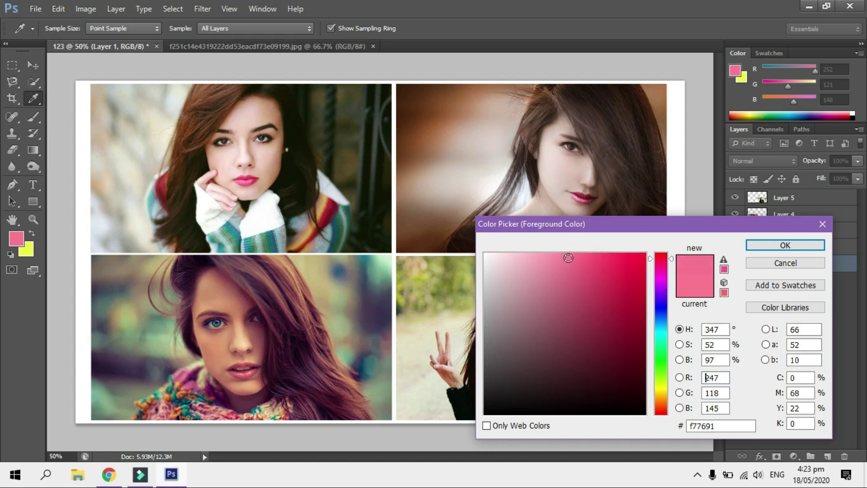
{"action": "left_click", "coordinate": [764, 244]}
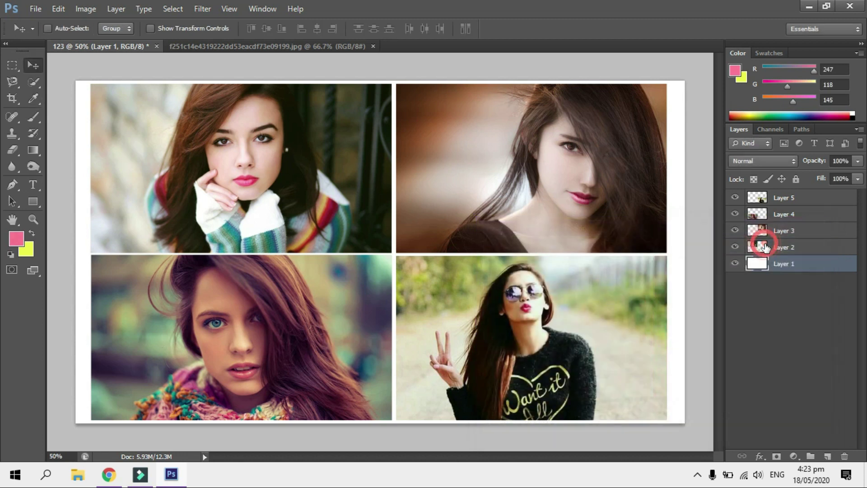
{"action": "left_click", "coordinate": [18, 236]}
{"action": "key", "text": "alt+BackSpace"}
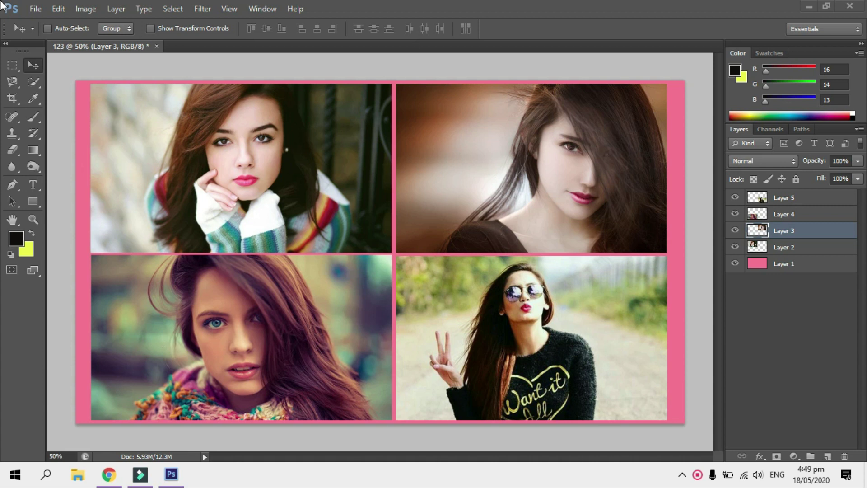
- Create a new document named 567, 800 × 600 pixels, via File > New
{"action": "left_click", "coordinate": [34, 10]}
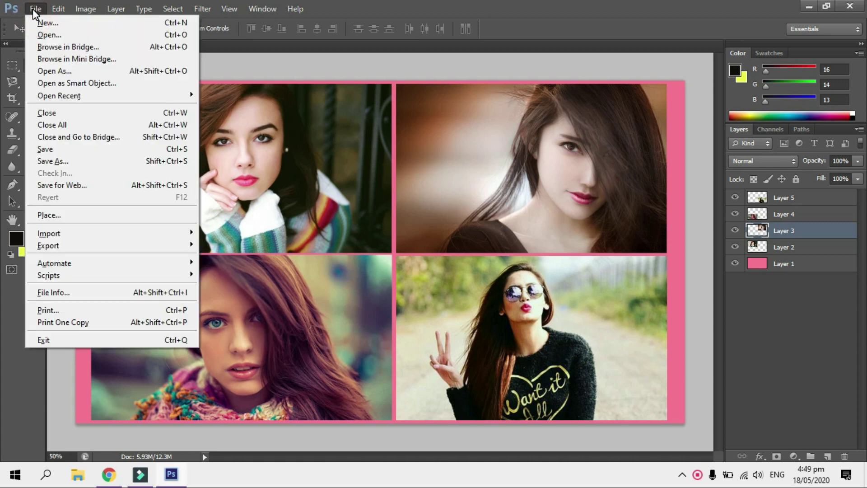
{"action": "left_click", "coordinate": [59, 24]}
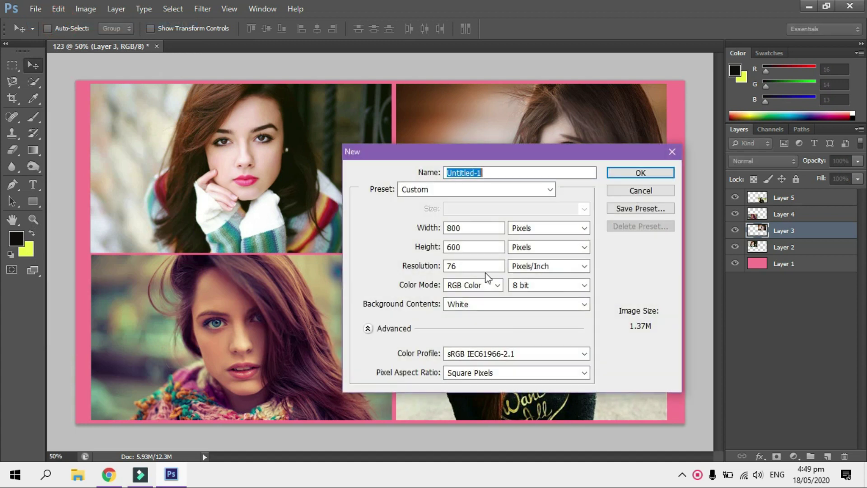
{"action": "left_click", "coordinate": [551, 190]}
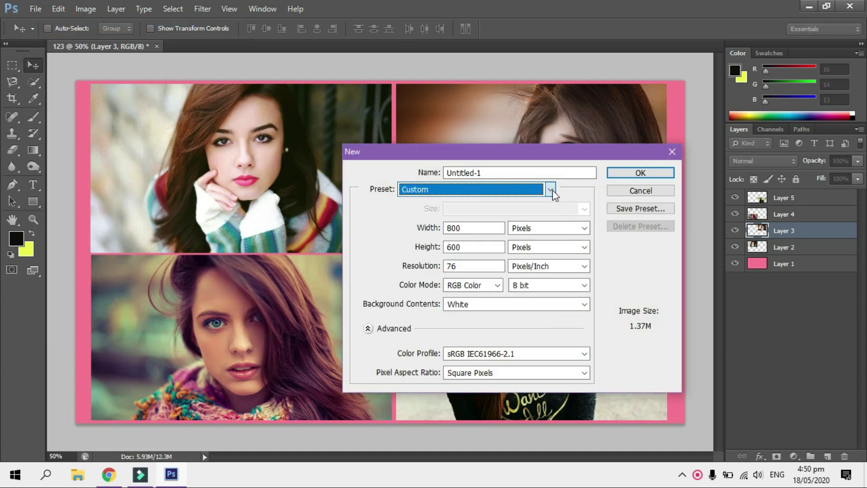
{"action": "left_click", "coordinate": [517, 174]}
{"action": "key", "text": "BackSpace"}
{"action": "key", "text": "BackSpace"}
{"action": "key", "text": "BackSpace"}
{"action": "key", "text": "BackSpace"}
{"action": "key", "text": "BackSpace"}
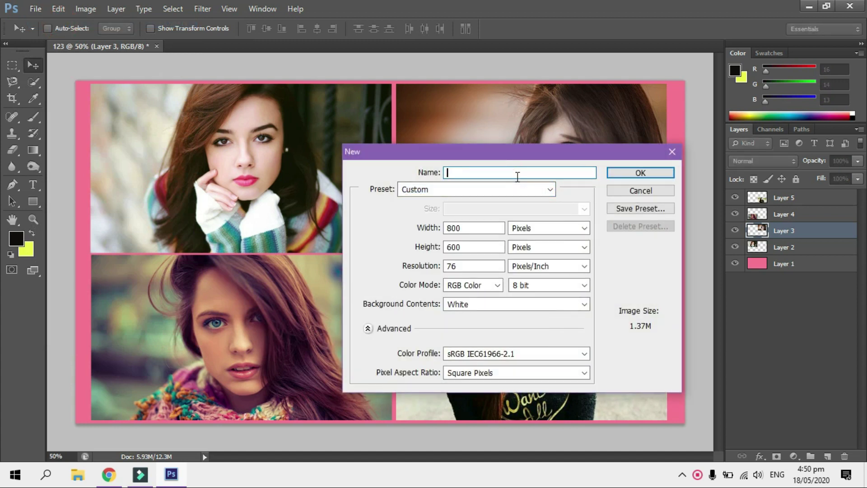
{"action": "type", "text": "567"}
{"action": "left_click", "coordinate": [491, 228]}
{"action": "key", "text": "BackSpace"}
{"action": "key", "text": "BackSpace"}
{"action": "key", "text": "BackSpace"}
{"action": "type", "text": "800"}
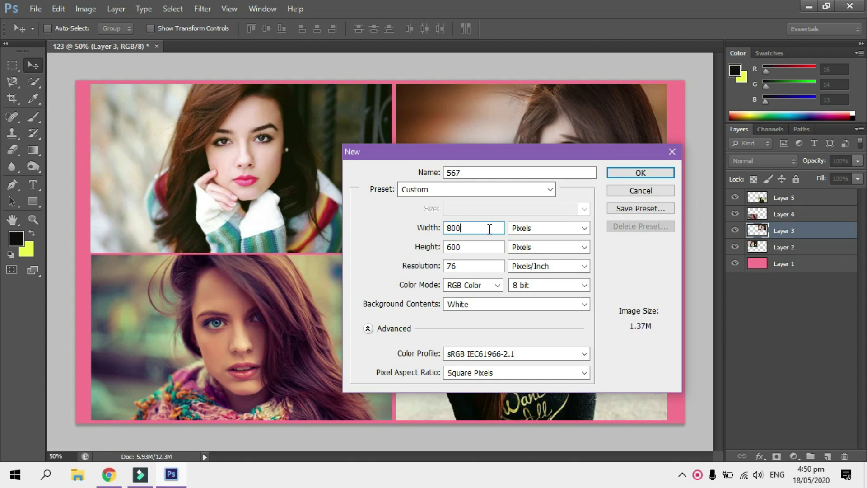
{"action": "left_click", "coordinate": [484, 247]}
{"action": "key", "text": "BackSpace"}
{"action": "key", "text": "BackSpace"}
{"action": "key", "text": "BackSpace"}
{"action": "type", "text": "600"}
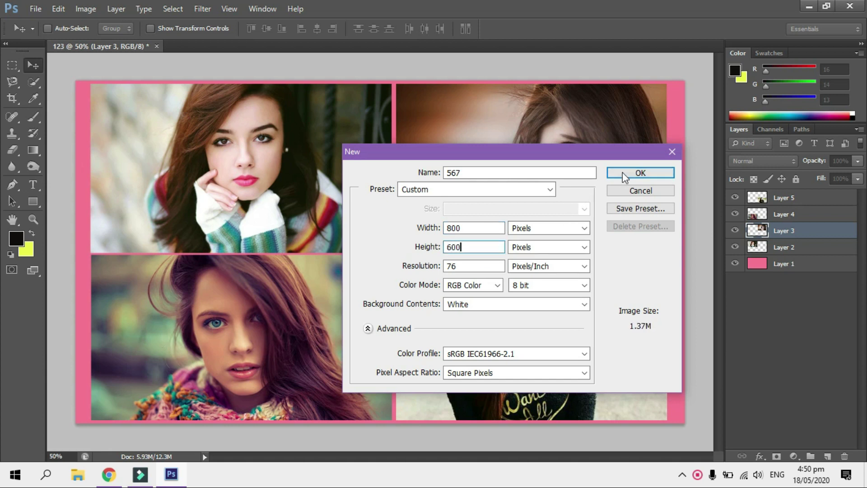
{"action": "left_click", "coordinate": [623, 172]}
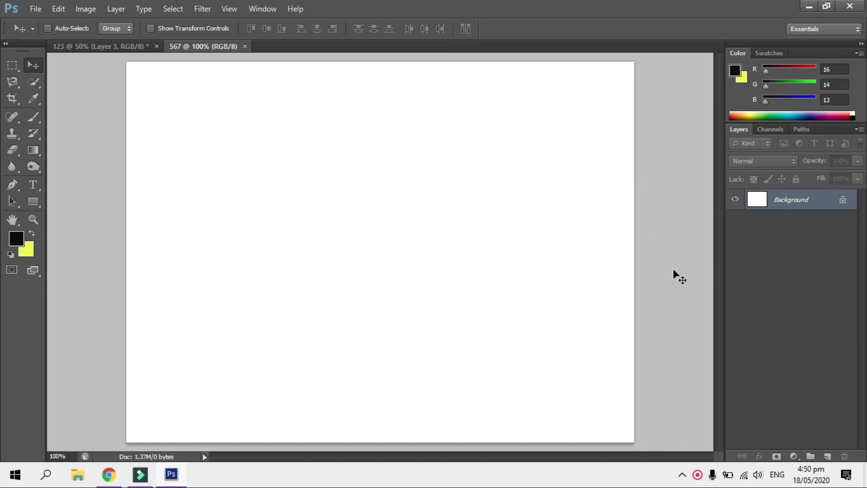
- Convert document 567's Background to Layer 0, then return to the 123 collage
{"action": "double_click", "coordinate": [797, 209]}
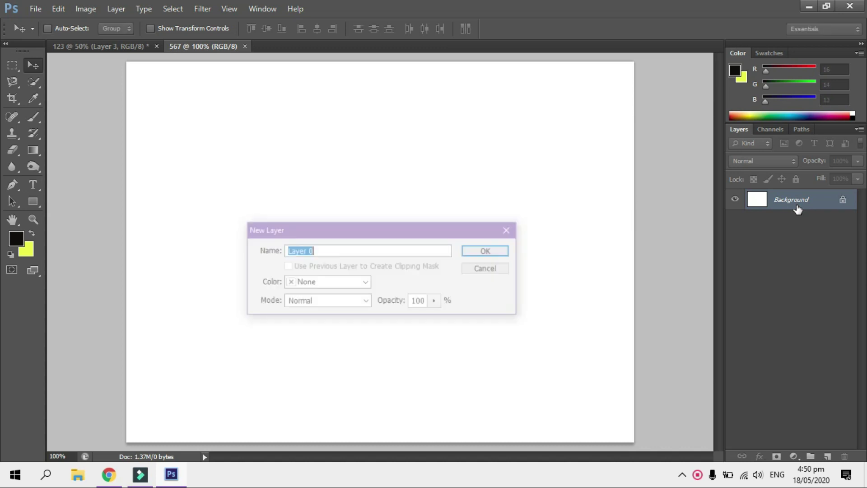
{"action": "left_click", "coordinate": [501, 249]}
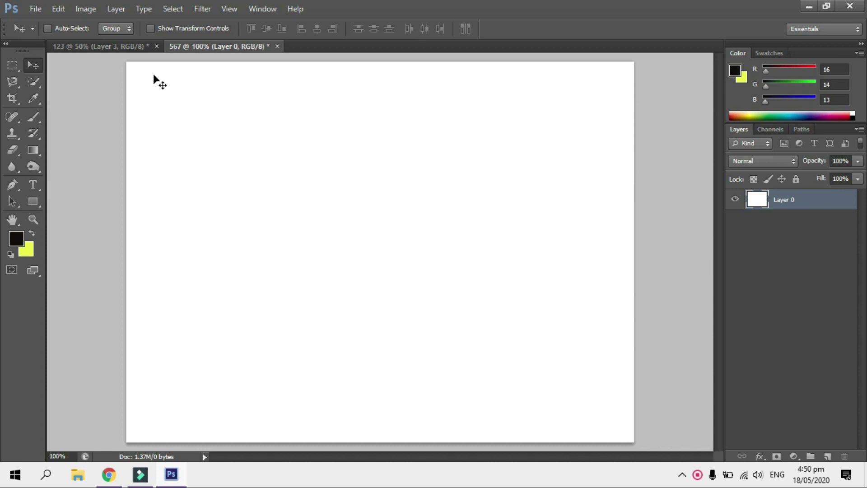
{"action": "left_click", "coordinate": [96, 47]}
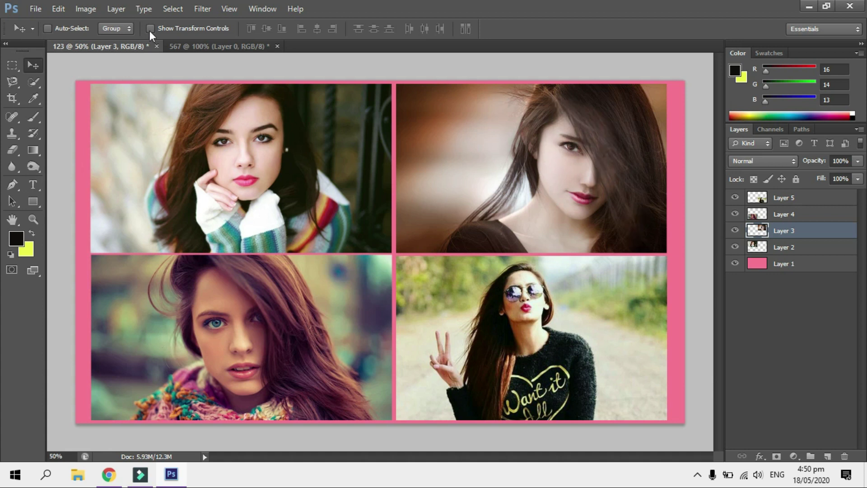
{"action": "left_click", "coordinate": [203, 46]}
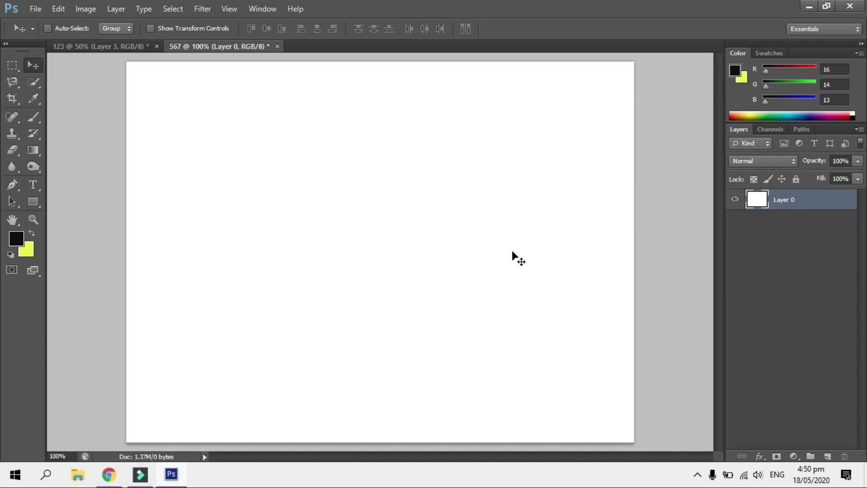
{"action": "left_click", "coordinate": [97, 47]}
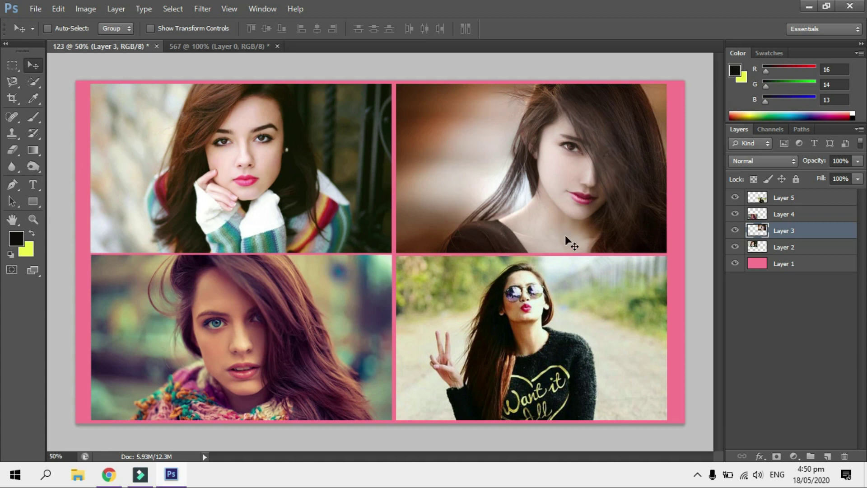
{"action": "left_click", "coordinate": [735, 232]}
{"action": "left_click", "coordinate": [735, 247]}
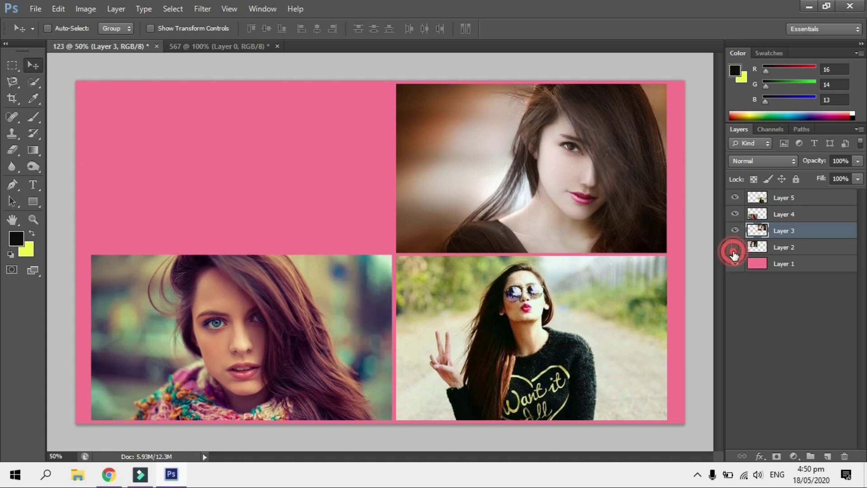
{"action": "left_click", "coordinate": [734, 249]}
{"action": "left_click", "coordinate": [734, 249]}
{"action": "left_click", "coordinate": [734, 248]}
{"action": "left_click", "coordinate": [735, 248]}
{"action": "left_click", "coordinate": [735, 248]}
{"action": "left_click", "coordinate": [793, 235]}
{"action": "left_click", "coordinate": [736, 232]}
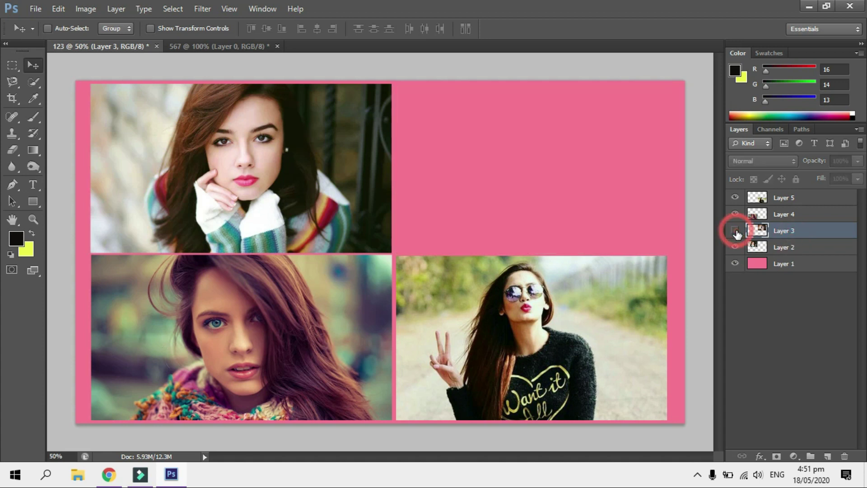
{"action": "left_click", "coordinate": [736, 230]}
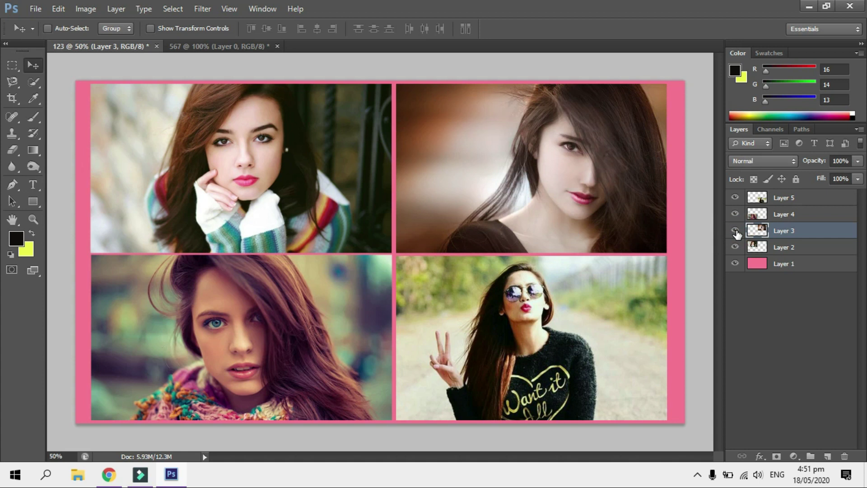
{"action": "left_click", "coordinate": [813, 234]}
- Drag the collage's upper-right portrait (Layer 3) into document 567 as new Layer 1
{"action": "left_click_drag", "start_coordinate": [500, 156], "coordinate": [501, 159]}
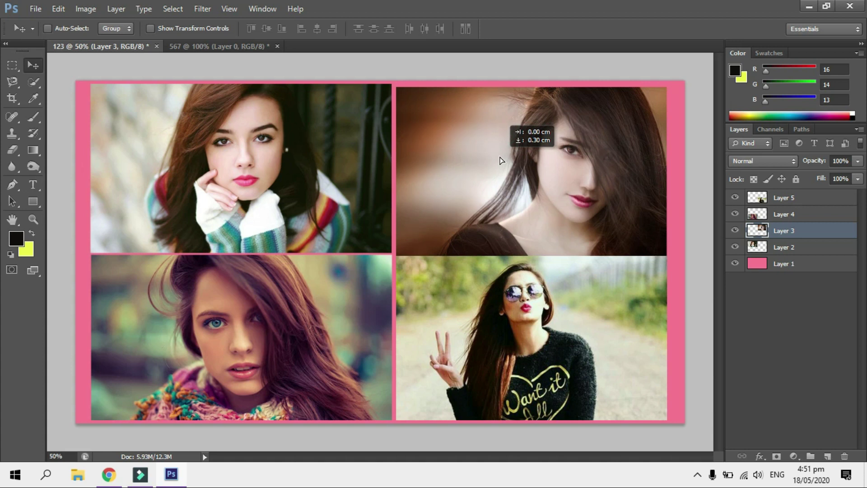
{"action": "left_click_drag", "start_coordinate": [501, 160], "coordinate": [441, 122]}
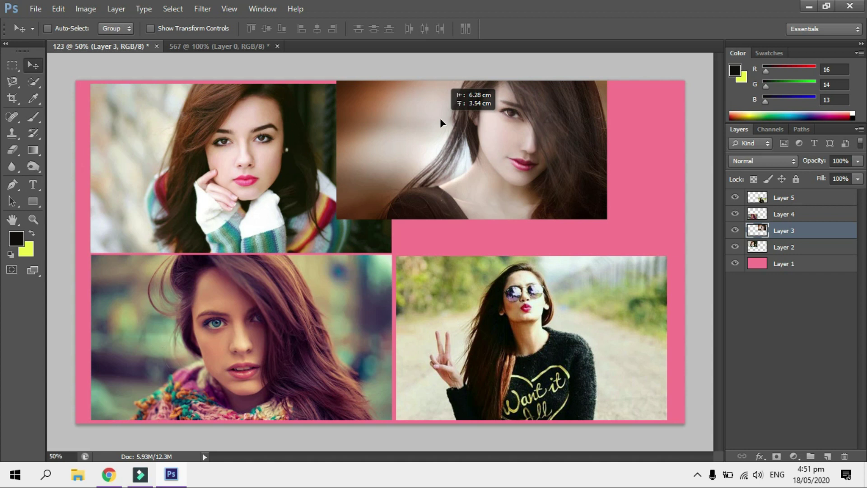
{"action": "left_click_drag", "start_coordinate": [440, 119], "coordinate": [437, 117]}
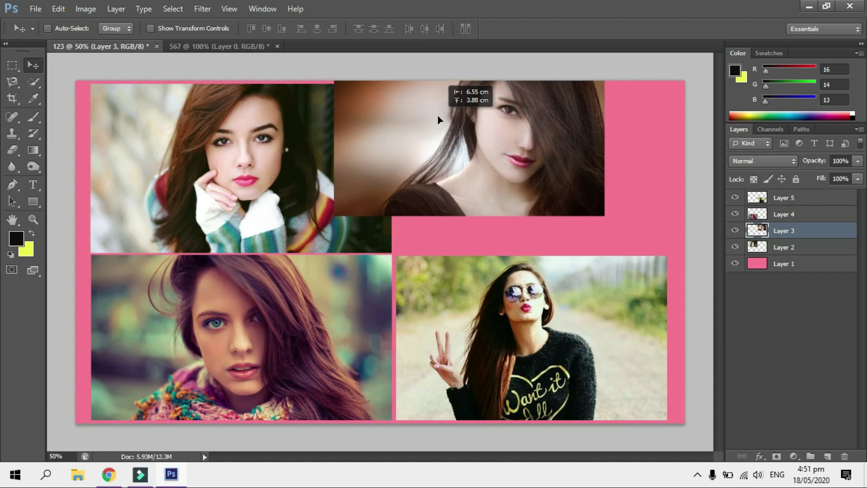
{"action": "mouse_move", "coordinate": [438, 119]}
{"action": "left_mouse_down"}
{"action": "mouse_move", "coordinate": [376, 88]}
{"action": "mouse_move", "coordinate": [245, 45]}
{"action": "left_mouse_up"}
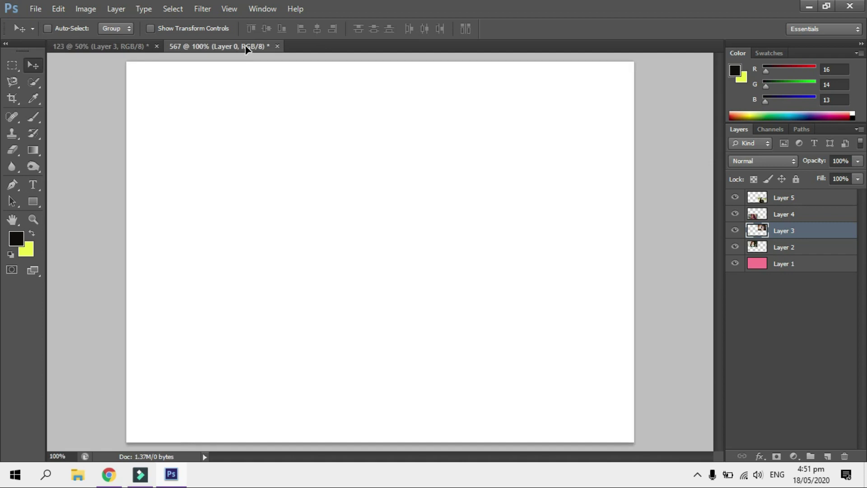
{"action": "left_click_drag", "start_coordinate": [245, 45], "coordinate": [395, 256]}
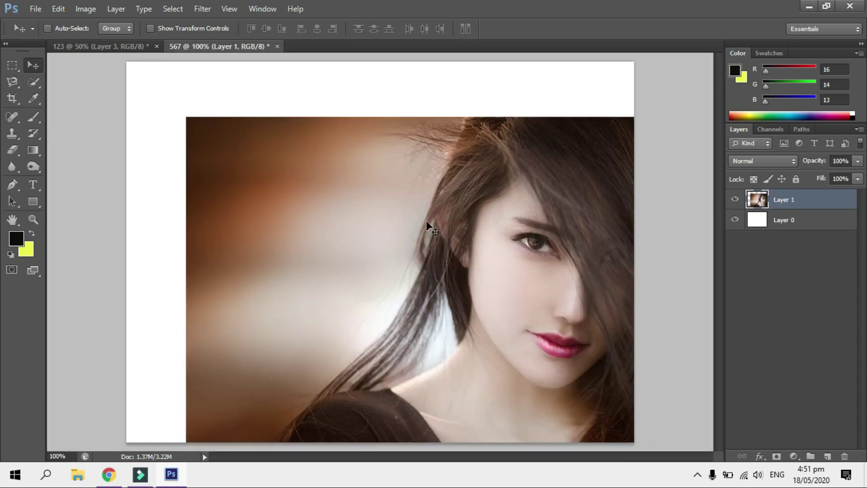
- Move Layer 1's portrait against the top-left corner of the 567 canvas
{"action": "left_click", "coordinate": [95, 47]}
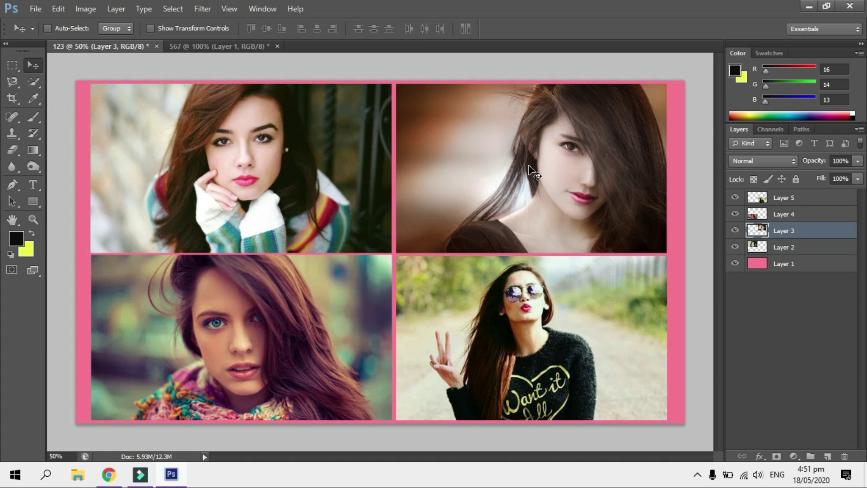
{"action": "left_click", "coordinate": [209, 47]}
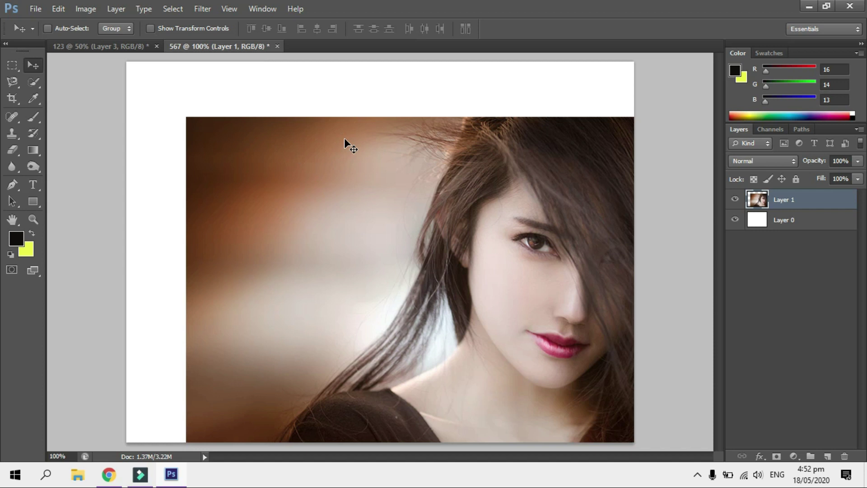
{"action": "left_click", "coordinate": [538, 297]}
{"action": "mouse_move", "coordinate": [537, 297]}
{"action": "left_mouse_down"}
{"action": "mouse_move", "coordinate": [383, 249]}
{"action": "mouse_move", "coordinate": [323, 217]}
{"action": "mouse_move", "coordinate": [277, 242]}
{"action": "mouse_move", "coordinate": [265, 229]}
{"action": "mouse_move", "coordinate": [300, 270]}
{"action": "mouse_move", "coordinate": [270, 226]}
{"action": "mouse_move", "coordinate": [391, 242]}
{"action": "mouse_move", "coordinate": [346, 250]}
{"action": "left_mouse_up"}
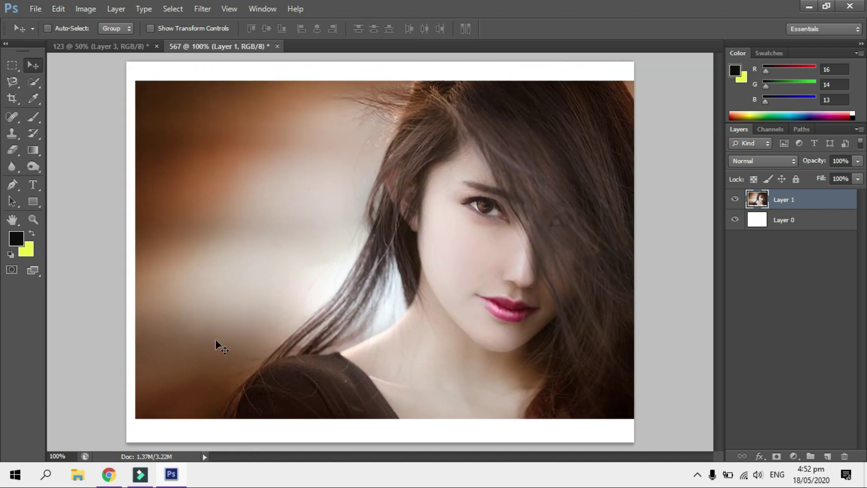
{"action": "mouse_move", "coordinate": [361, 300]}
{"action": "left_mouse_down"}
{"action": "mouse_move", "coordinate": [291, 277]}
{"action": "mouse_move", "coordinate": [252, 278]}
{"action": "mouse_move", "coordinate": [280, 267]}
{"action": "mouse_move", "coordinate": [271, 271]}
{"action": "mouse_move", "coordinate": [286, 287]}
{"action": "left_mouse_up"}
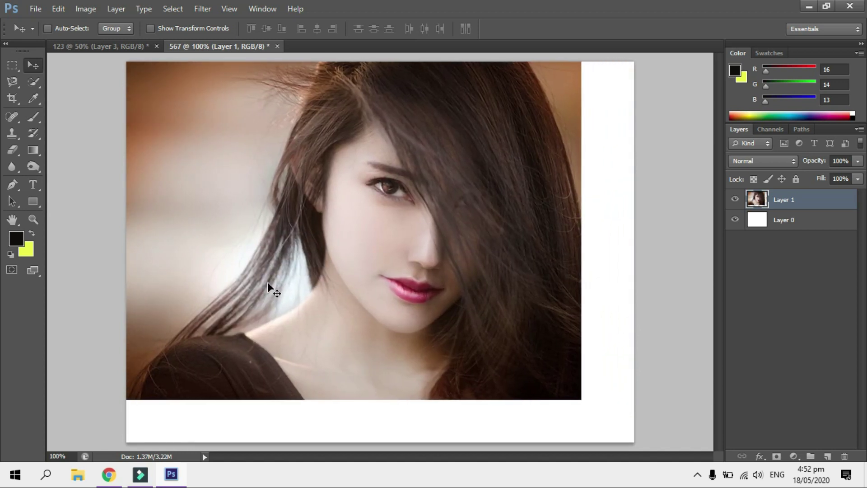
- Scale the Layer 1 portrait up to about 113% with Free Transform
{"action": "key", "text": "ctrl+t"}
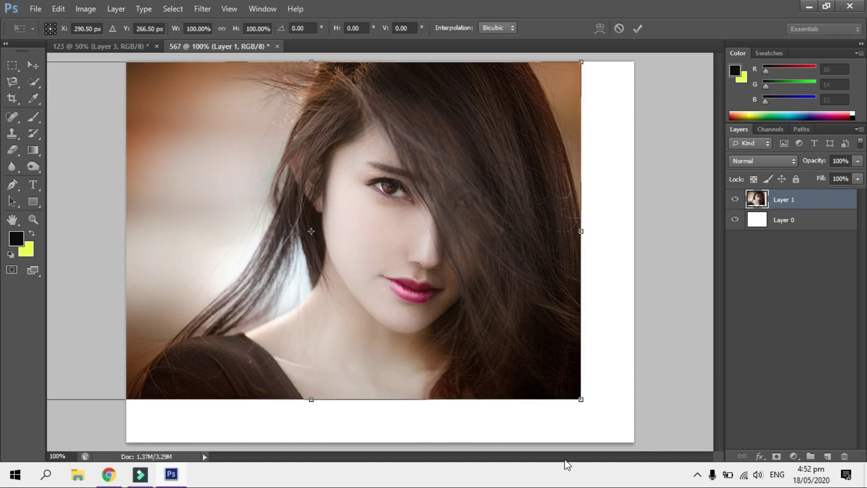
{"action": "left_click_drag", "start_coordinate": [582, 405], "coordinate": [642, 462]}
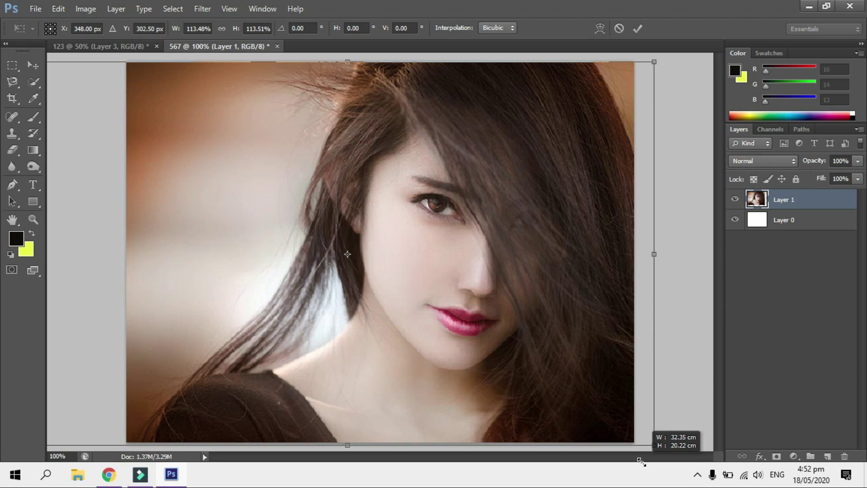
{"action": "key", "text": "Return"}
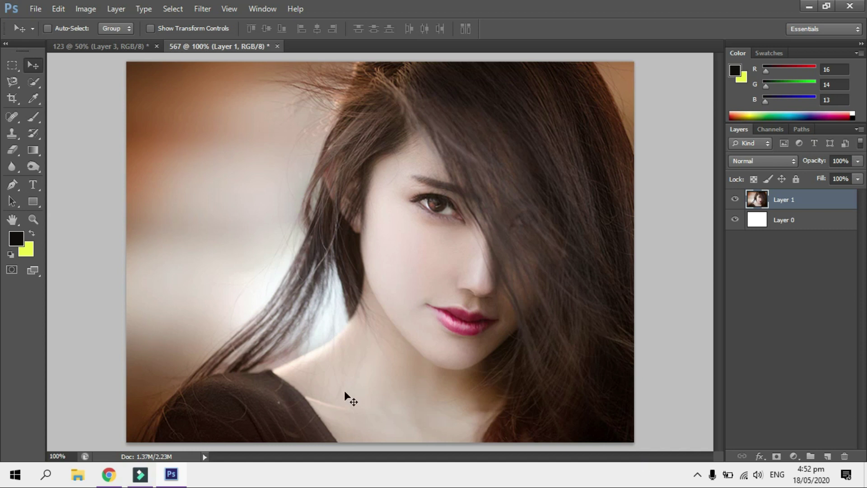
- Reposition the enlarged portrait until no white margins remain on the 567 canvas
{"action": "left_click_drag", "start_coordinate": [238, 215], "coordinate": [370, 224]}
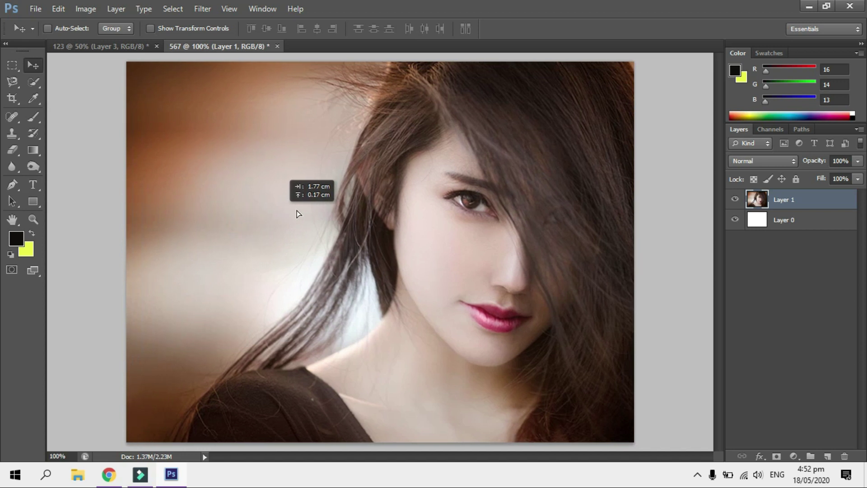
{"action": "mouse_move", "coordinate": [510, 246]}
{"action": "left_mouse_down"}
{"action": "mouse_move", "coordinate": [358, 248]}
{"action": "mouse_move", "coordinate": [477, 250]}
{"action": "mouse_move", "coordinate": [461, 250]}
{"action": "left_mouse_up"}
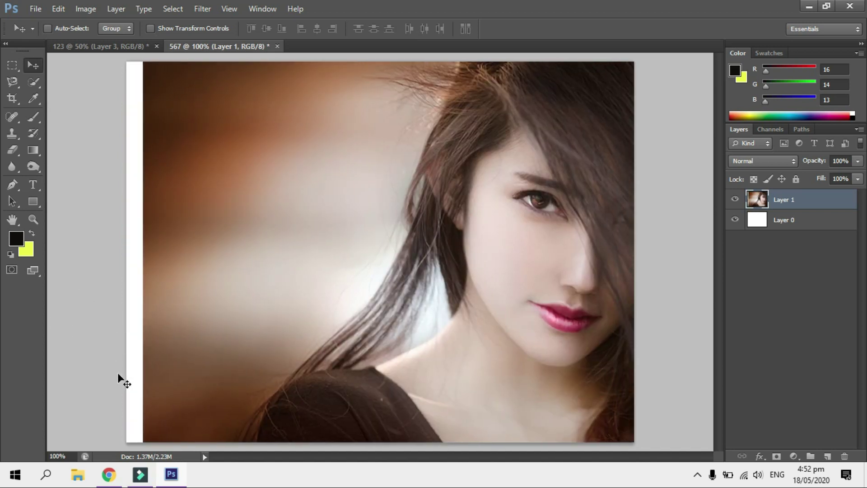
{"action": "mouse_move", "coordinate": [436, 310]}
{"action": "left_mouse_down"}
{"action": "mouse_move", "coordinate": [357, 306]}
{"action": "mouse_move", "coordinate": [324, 313]}
{"action": "mouse_move", "coordinate": [340, 314]}
{"action": "left_mouse_up"}
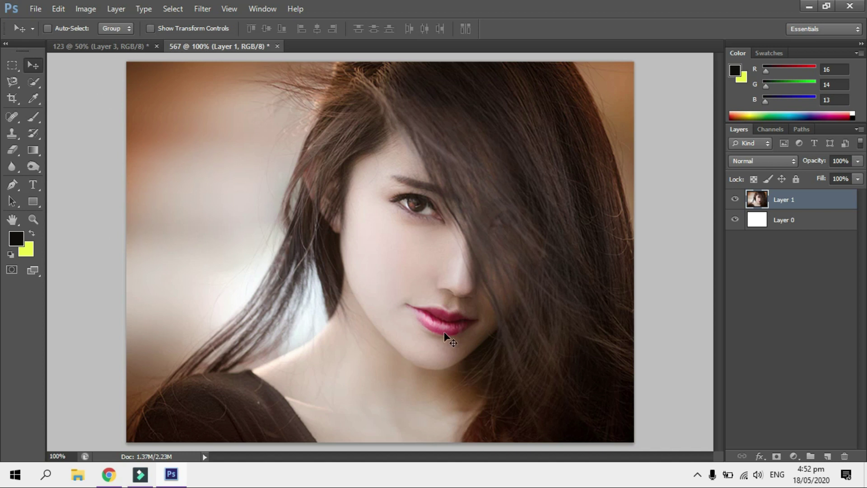
{"action": "left_click_drag", "start_coordinate": [316, 212], "coordinate": [436, 237]}
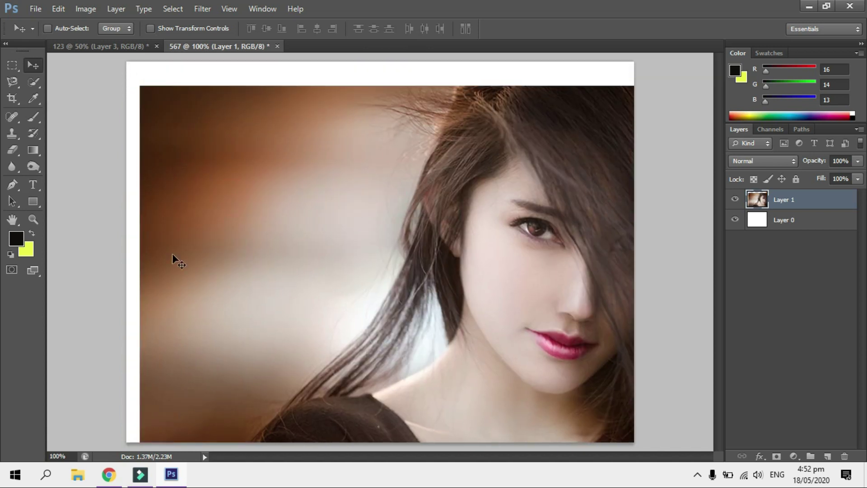
{"action": "left_click_drag", "start_coordinate": [385, 316], "coordinate": [306, 292]}
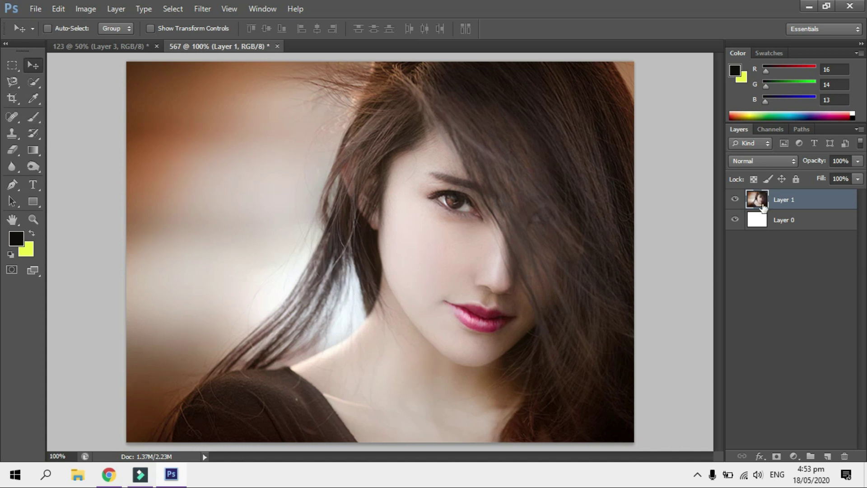
- Crop document 567 to its 800 × 600 canvas, trimming the portrait's overhang
{"action": "left_click", "coordinate": [12, 98]}
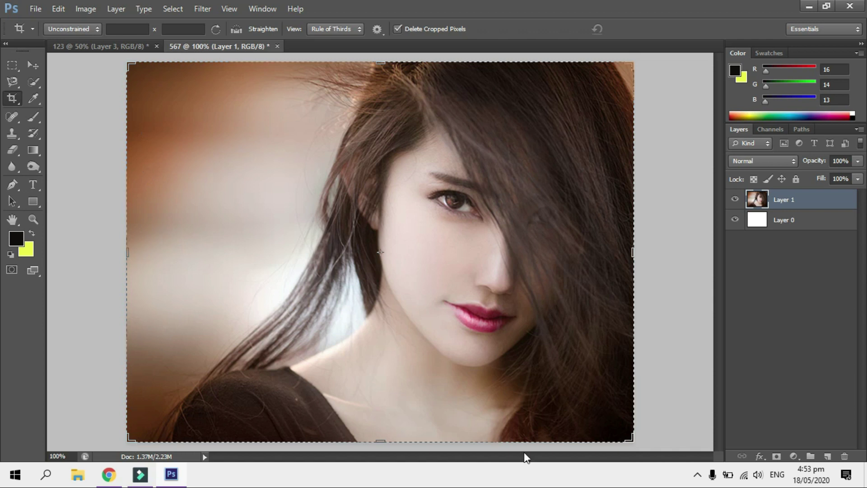
{"action": "left_click", "coordinate": [569, 85]}
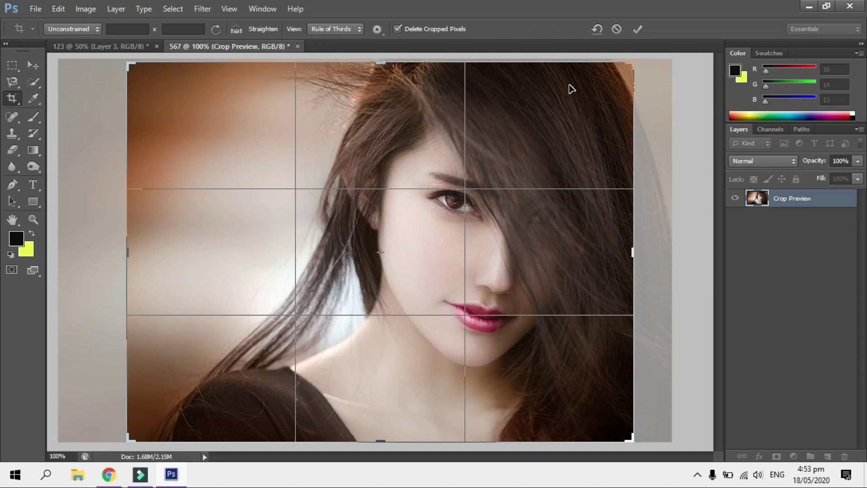
{"action": "left_click", "coordinate": [36, 69]}
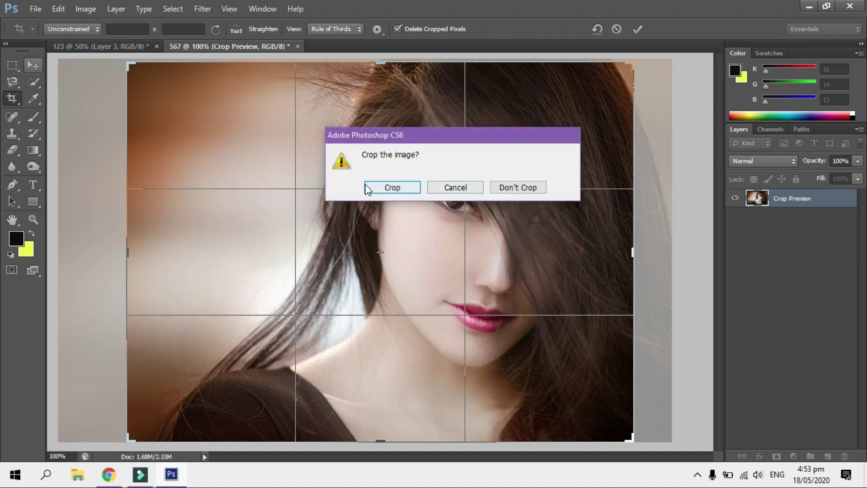
{"action": "left_click", "coordinate": [389, 190]}
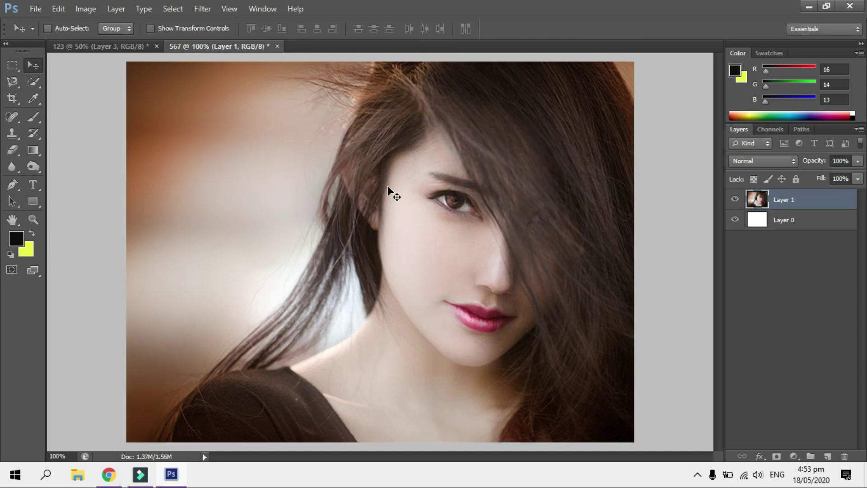
{"action": "left_click_drag", "start_coordinate": [296, 180], "coordinate": [405, 211]}
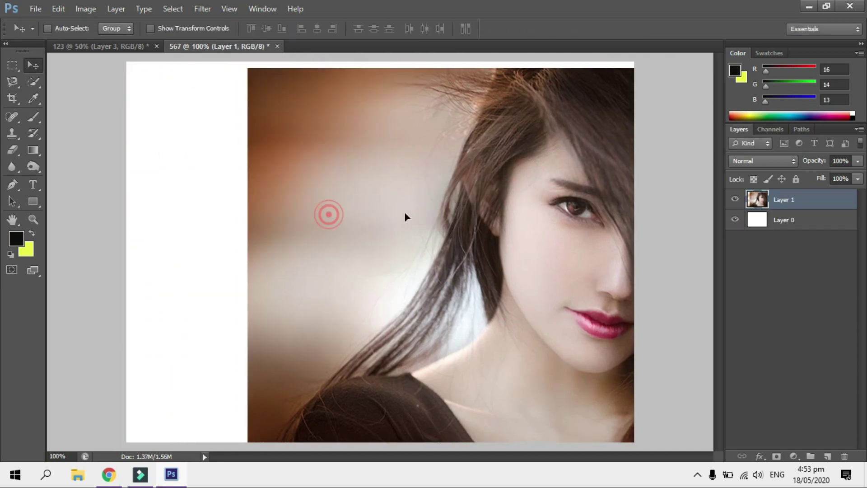
{"action": "left_click_drag", "start_coordinate": [489, 242], "coordinate": [371, 243]}
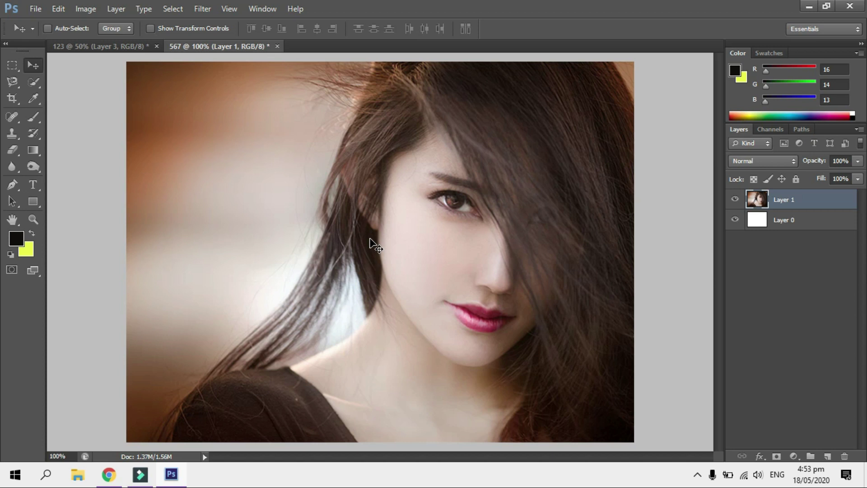
{"action": "left_click", "coordinate": [136, 47]}
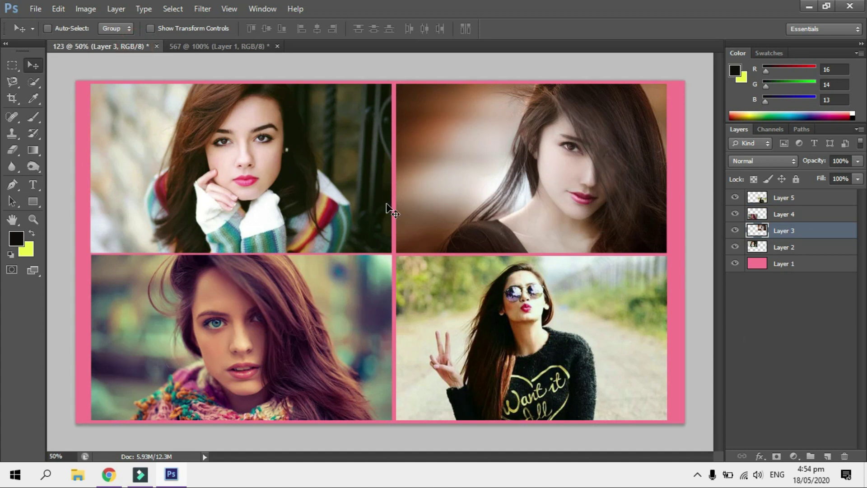
{"action": "left_click", "coordinate": [230, 46]}
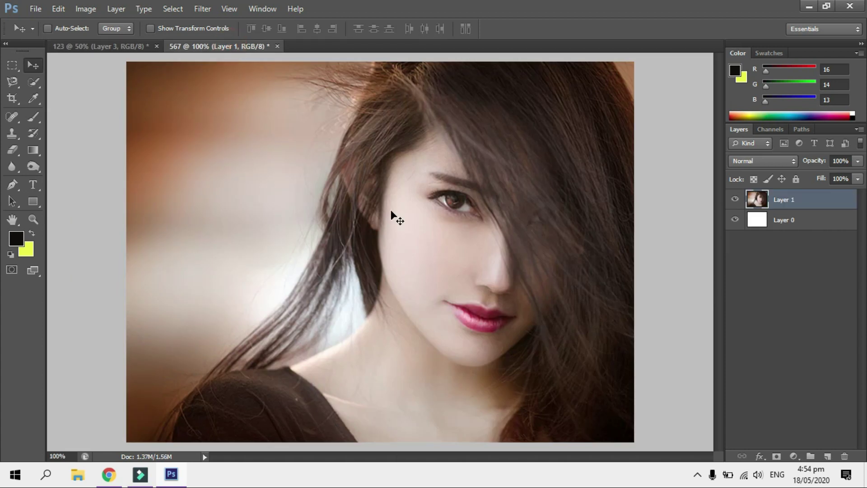